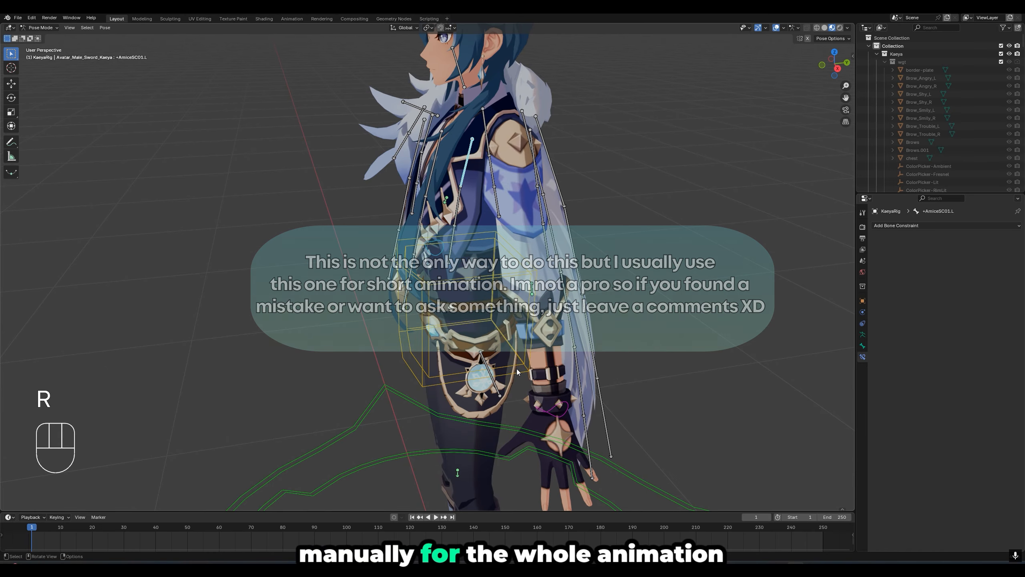
middle_drag(590, 308, 613, 300)
scroll(613, 299, down, 4)
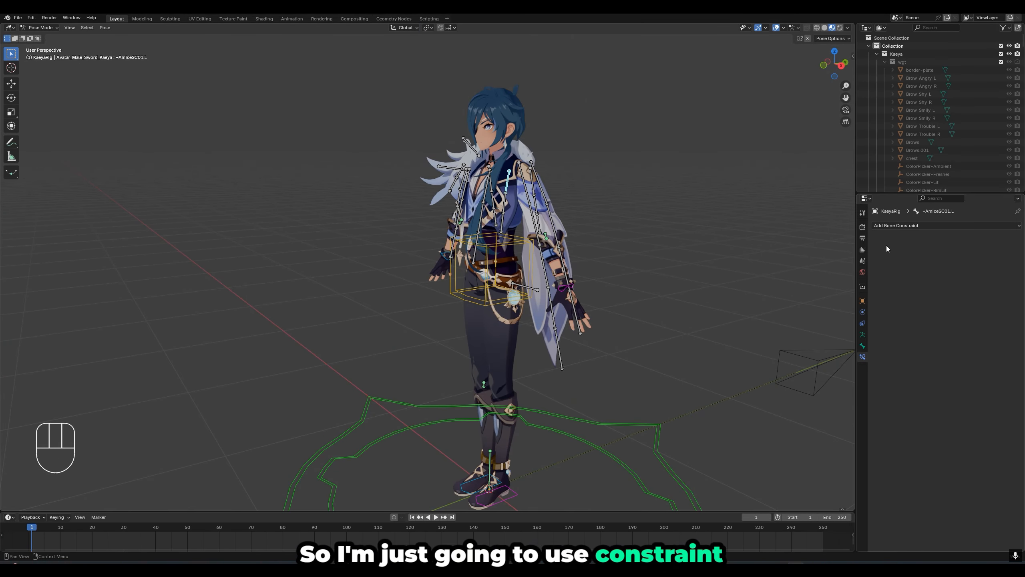
click(896, 227)
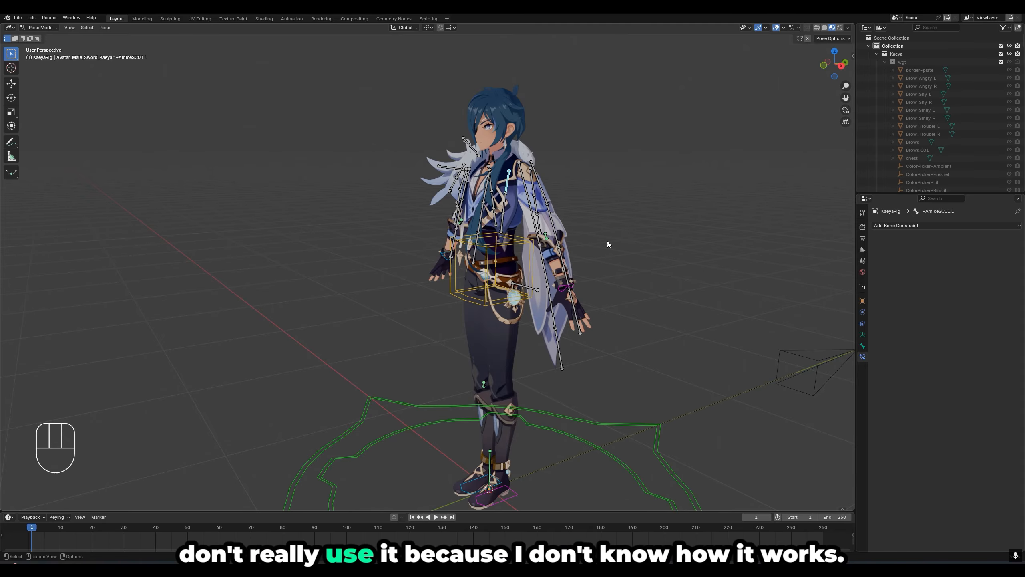
mouse_move(607, 240)
middle_down()
mouse_move(578, 254)
mouse_move(550, 251)
mouse_move(567, 275)
mouse_move(484, 263)
mouse_move(803, 266)
mouse_move(615, 253)
middle_up()
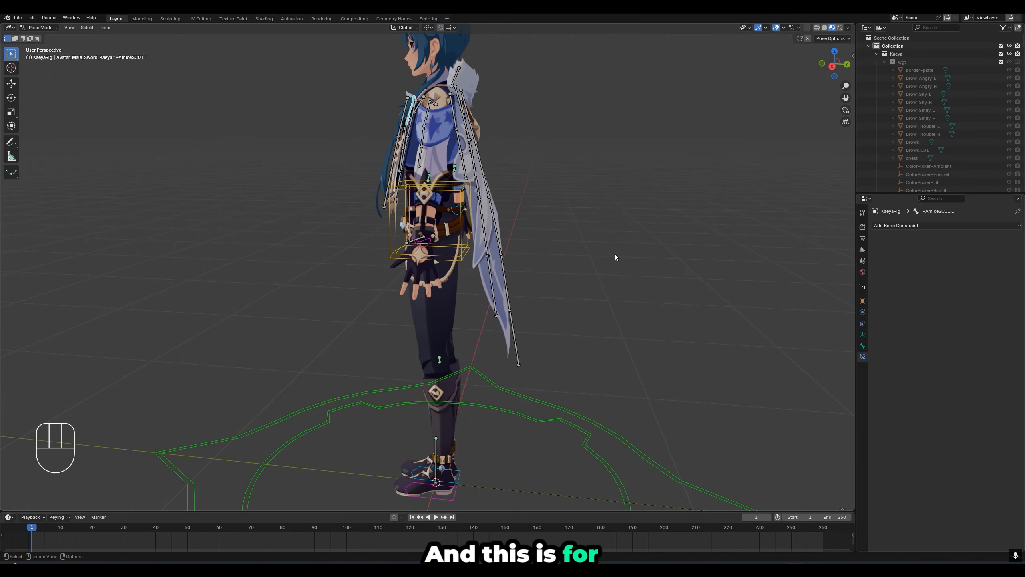
middle_drag(595, 277, 545, 162)
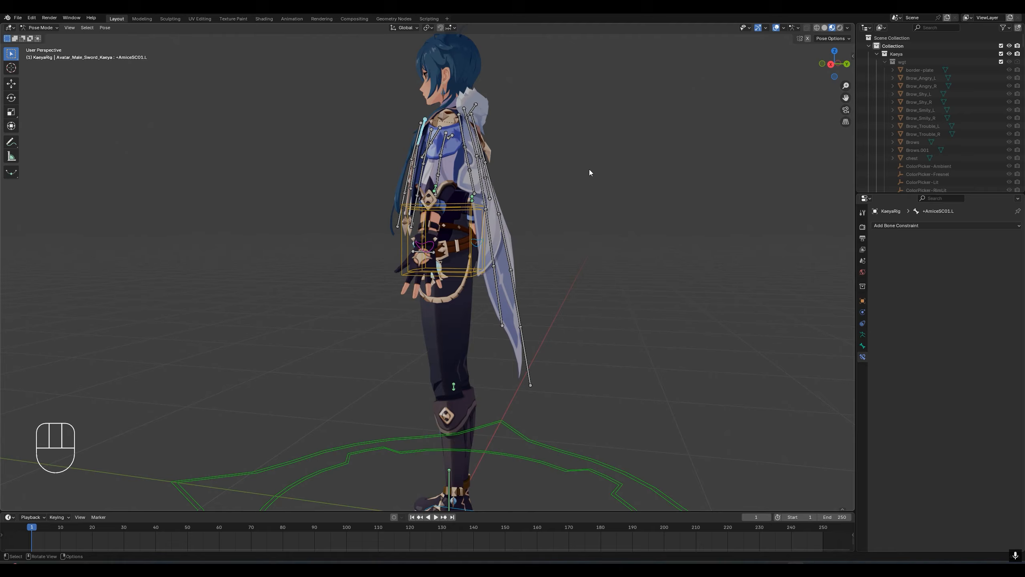
middle_drag(491, 176, 519, 297)
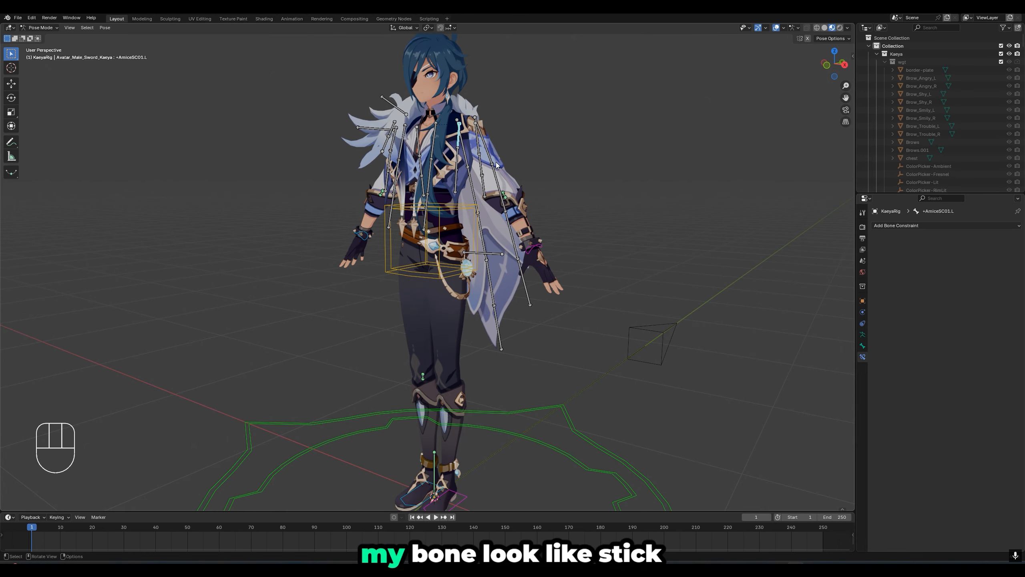
- Preview the armature's bones in the viewport as B-Bone and as Octahedral
click(863, 335)
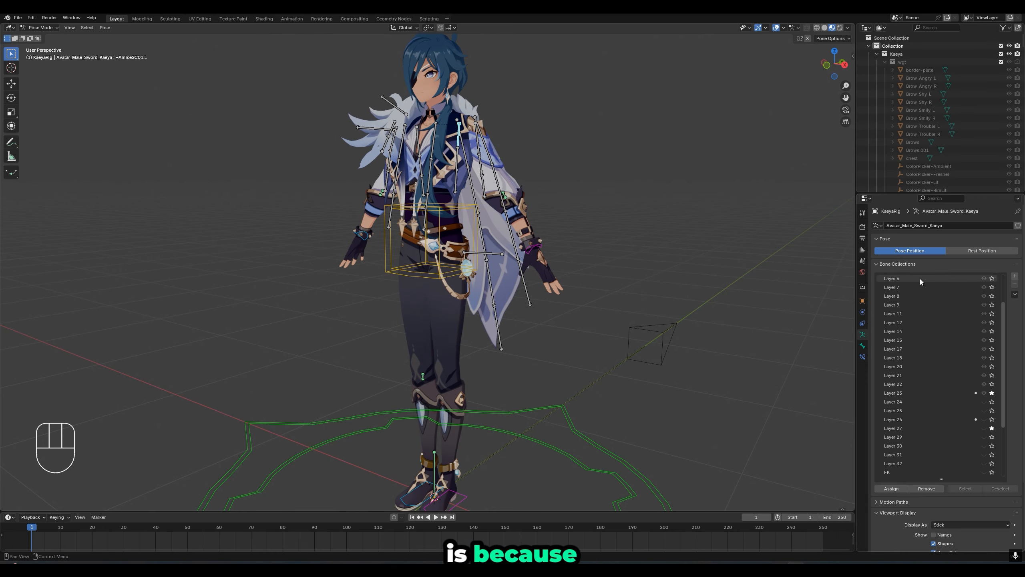
scroll(921, 281, down, 5)
scroll(892, 505, down, 2)
scroll(891, 523, down, 2)
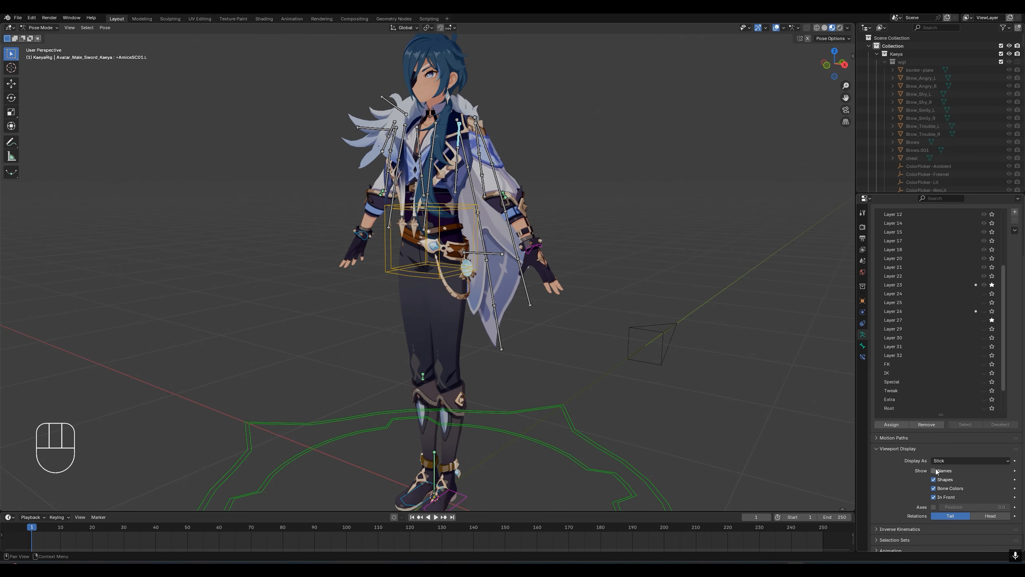
click(949, 461)
click(949, 487)
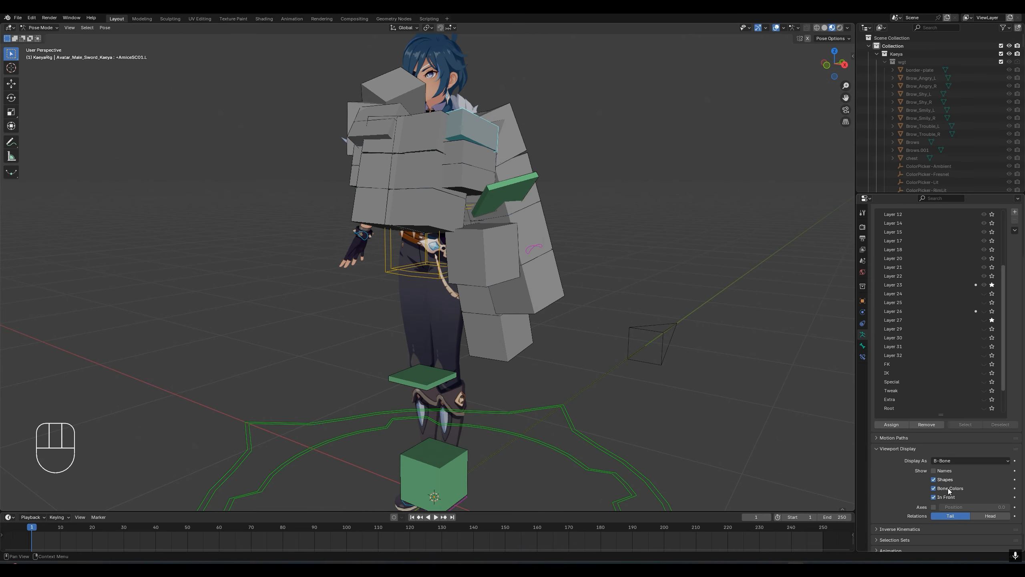
click(951, 458)
click(953, 470)
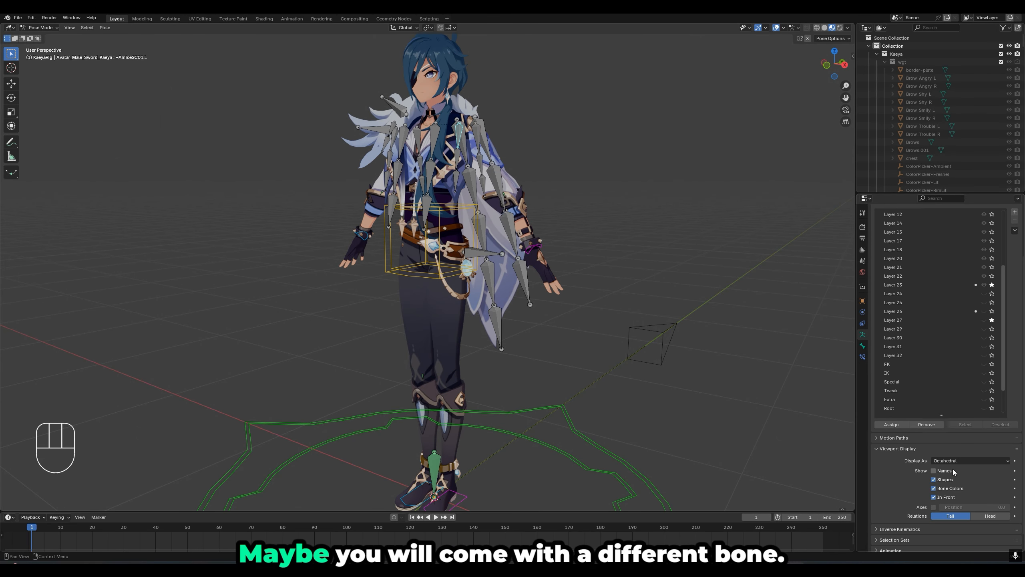
- Preview the bones as Envelope and Octahedral, and return the armature's display type to Stick
click(951, 462)
click(950, 496)
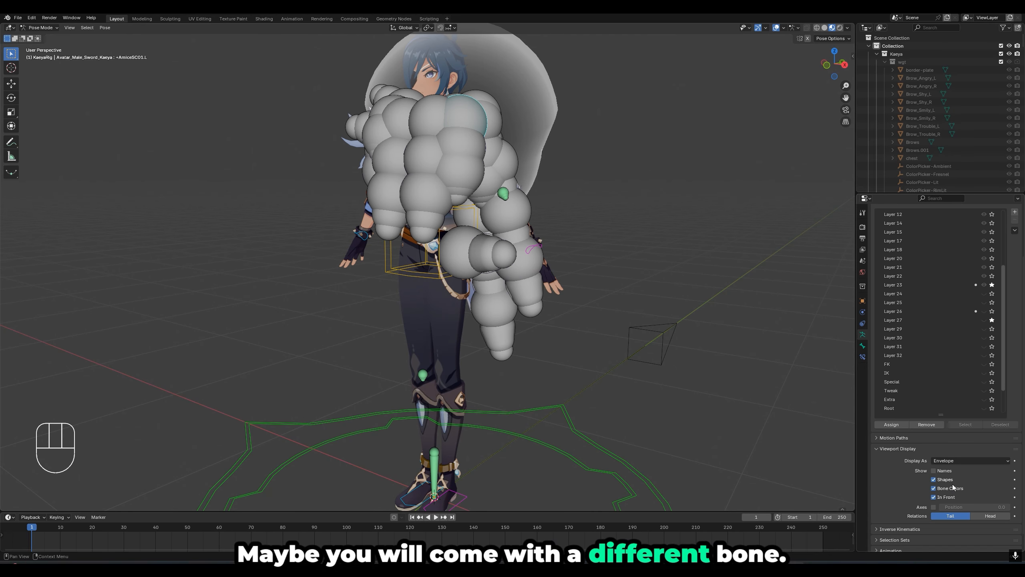
click(953, 461)
click(954, 469)
middle_drag(580, 257, 565, 227)
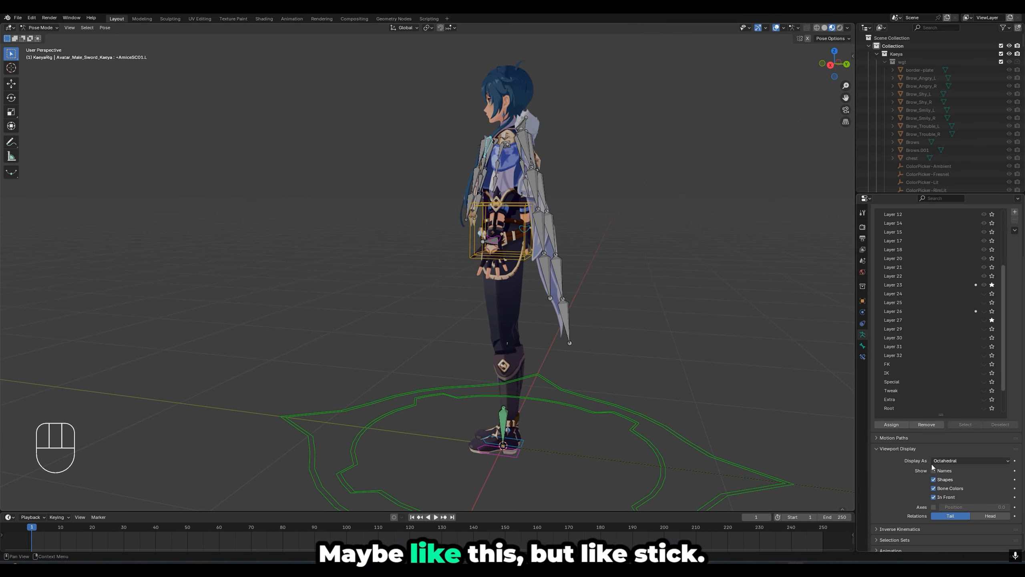
click(969, 460)
click(946, 479)
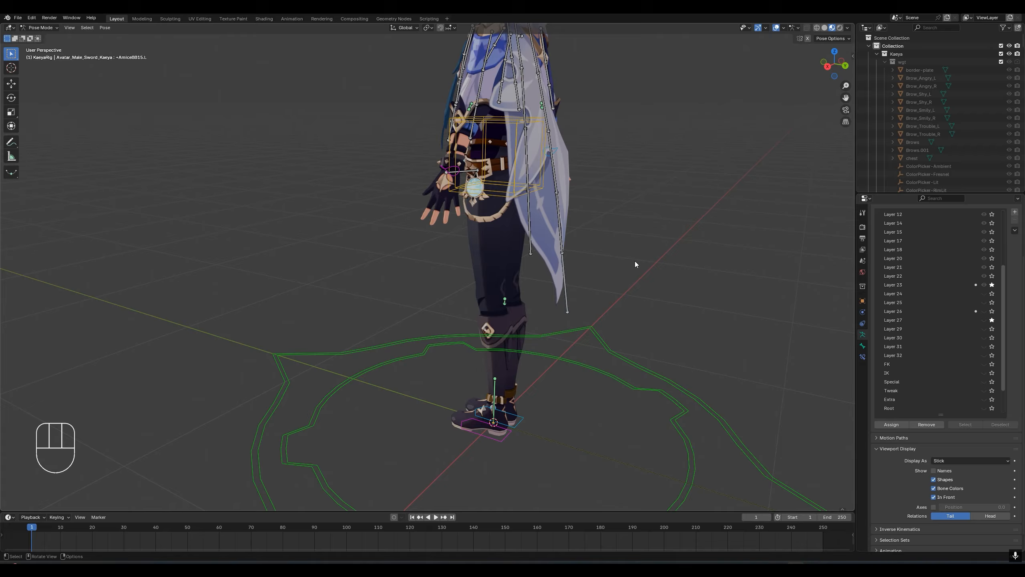
- Add a Damped Track constraint to +AmiceBB14.L targeting the cape's tip bone +AmiceBB15.L, and set its influence to 0.550
shift+middle_drag(634, 262, 501, 286)
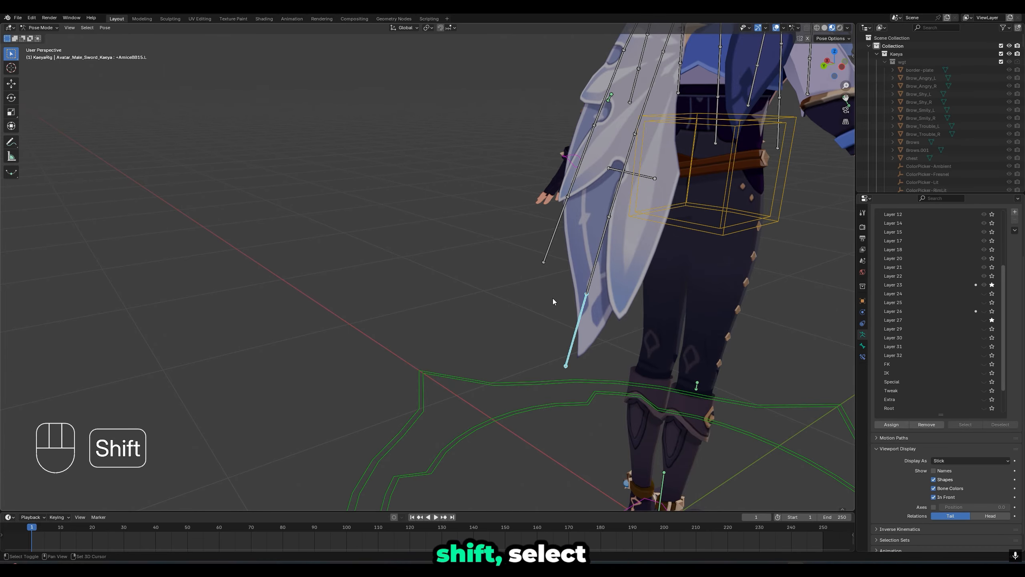
middle_drag(554, 271, 599, 287)
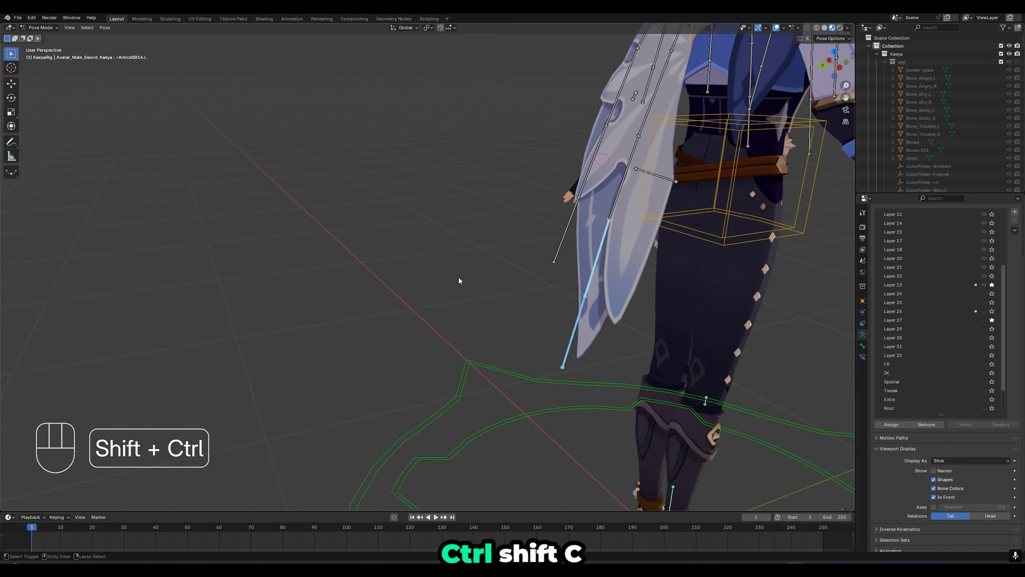
key(shift+ctrl+c)
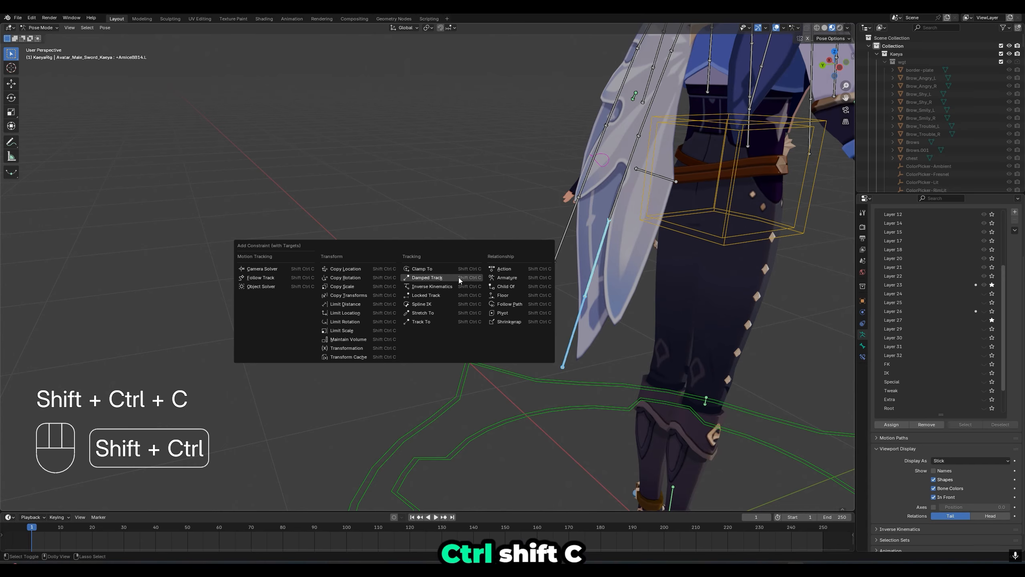
click(421, 278)
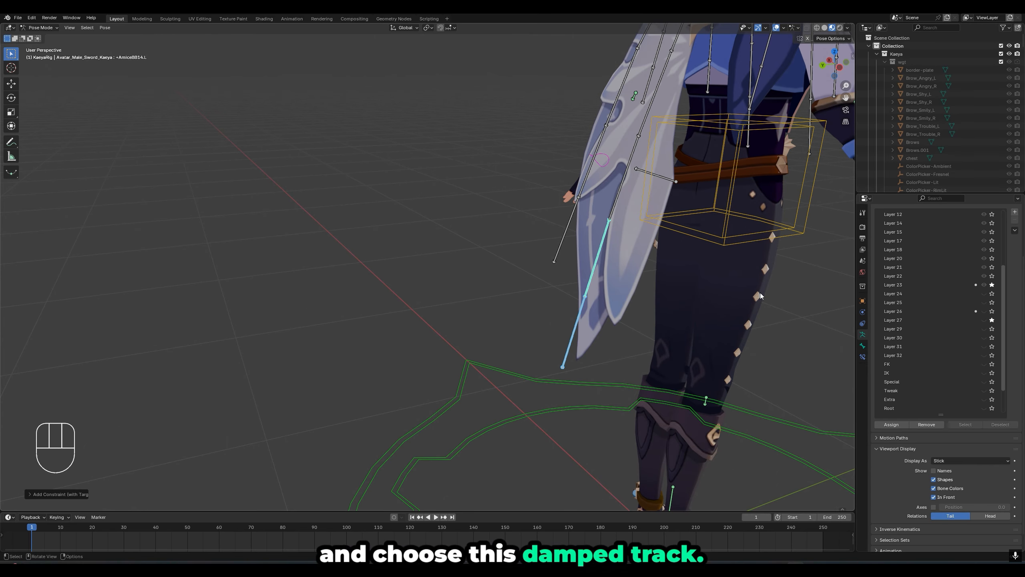
click(863, 356)
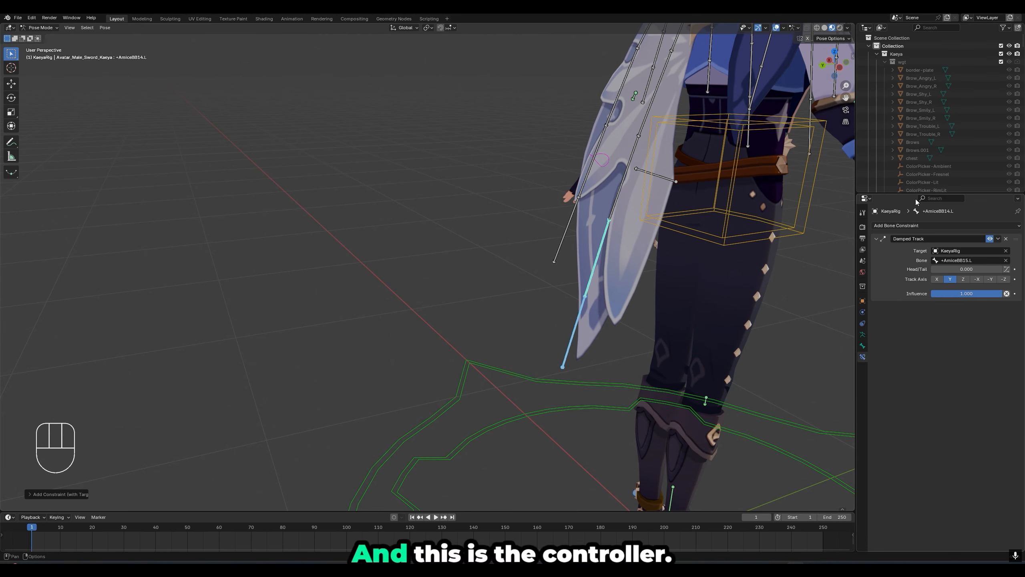
drag(988, 293, 969, 293)
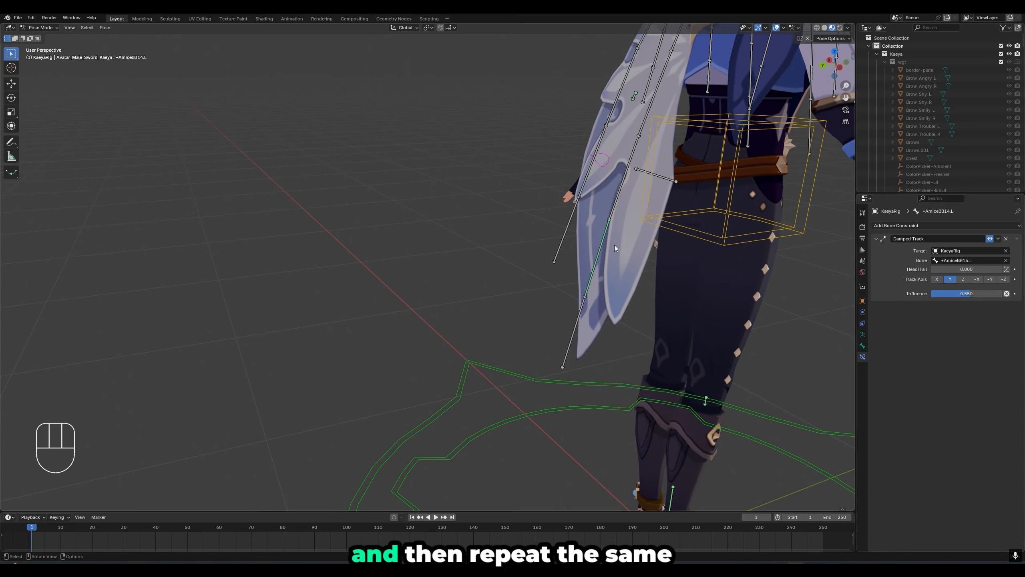
- Add a Damped Track constraint to +AmiceBB13.L targeting +AmiceBB14.L, with influence 0.500
click(602, 242)
shift+middle_drag(630, 186, 569, 287)
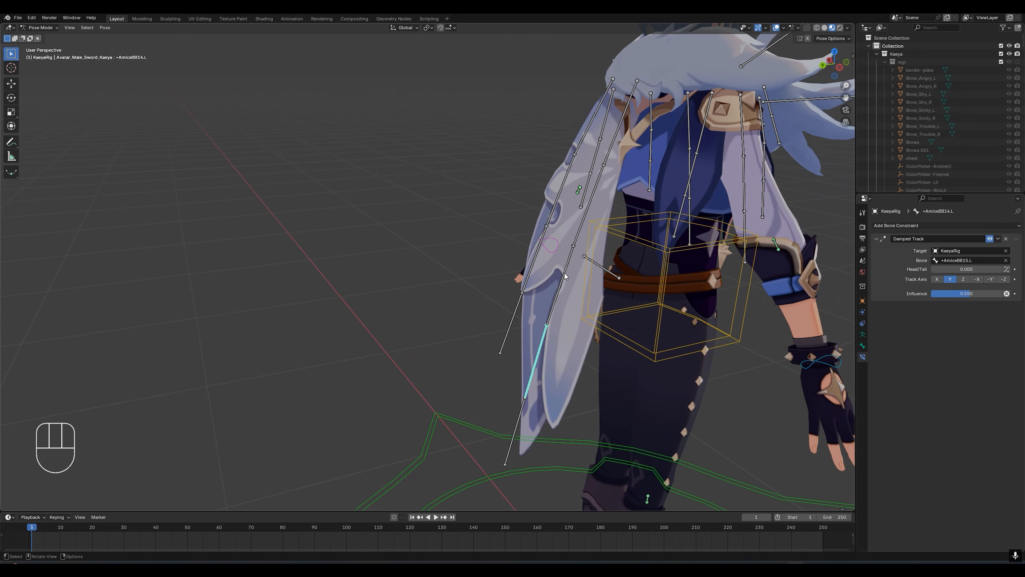
middle_drag(625, 114, 638, 105)
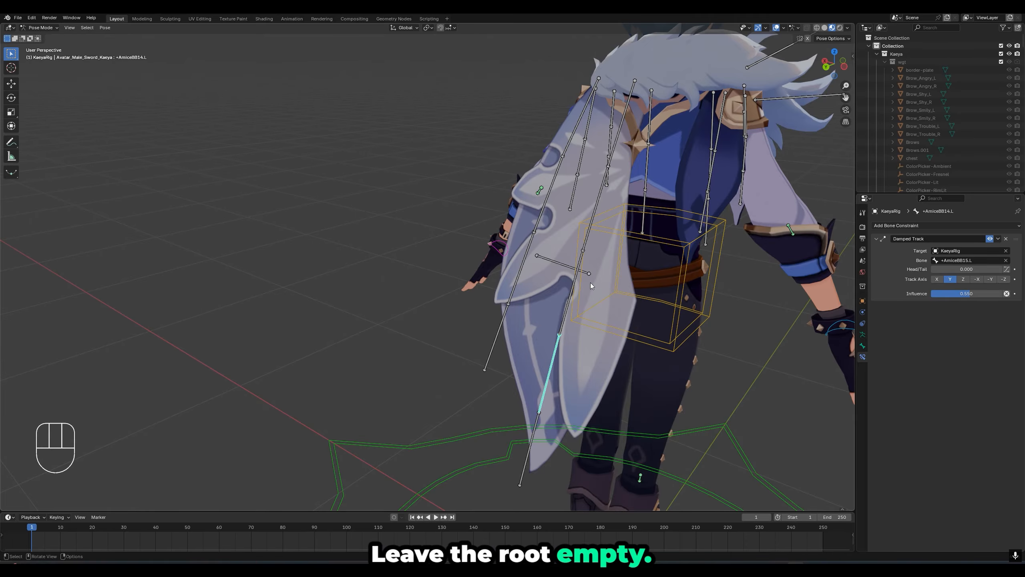
middle_drag(580, 339, 546, 353)
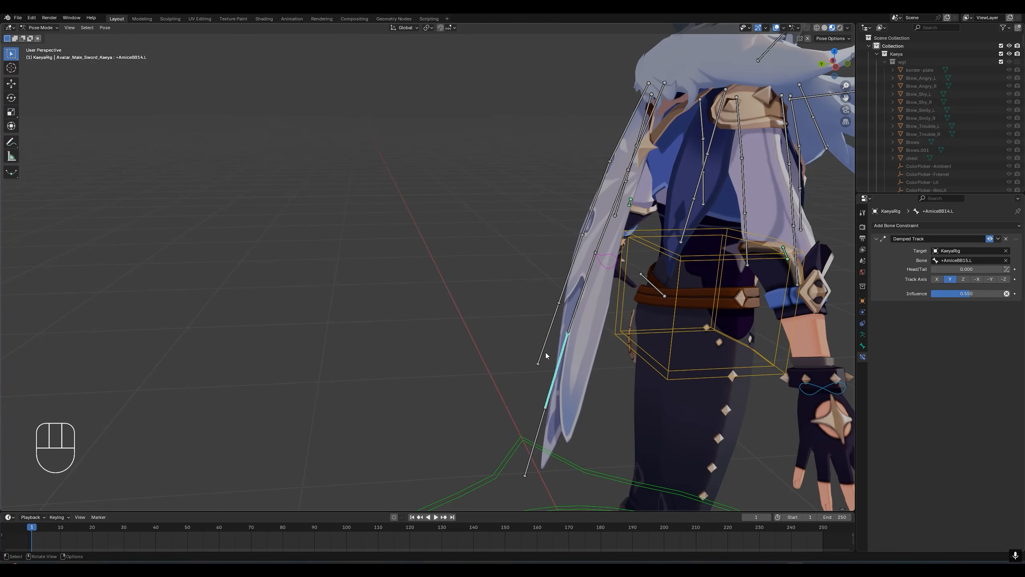
shift+click(574, 321)
key(shift+ctrl+c)
click(543, 317)
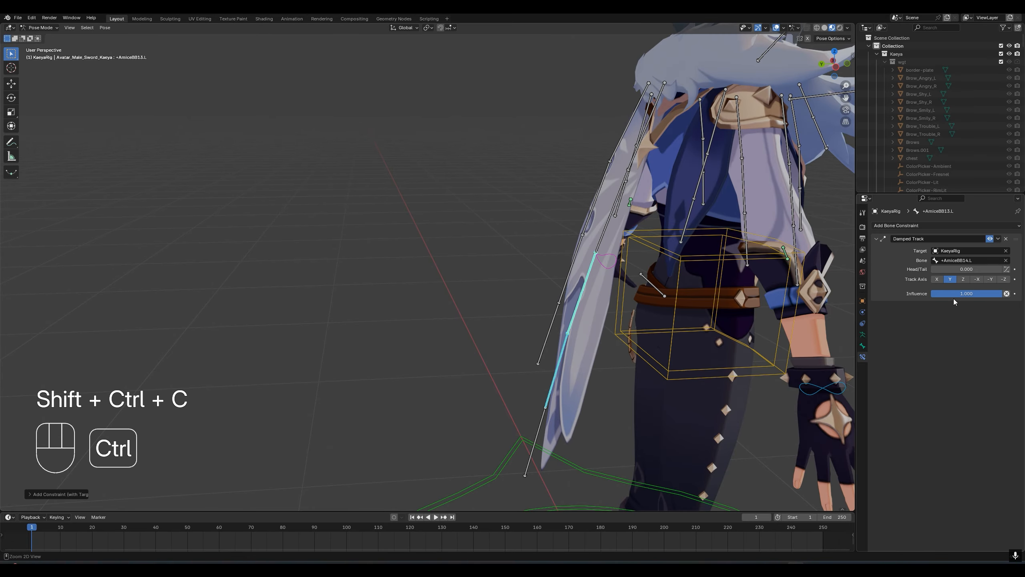
click(962, 308)
ctrl+click(958, 298)
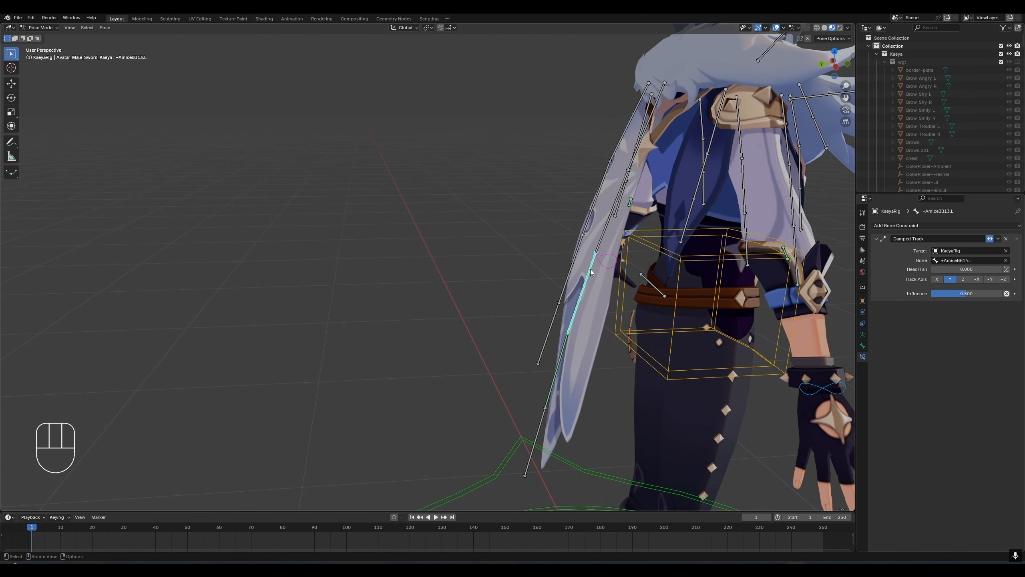
- Add a Damped Track constraint to +AmiceBB12.L targeting +AmiceBB13.L, and reduce its influence to 0.579
shift+click(598, 247)
key(ctrl+shift+c)
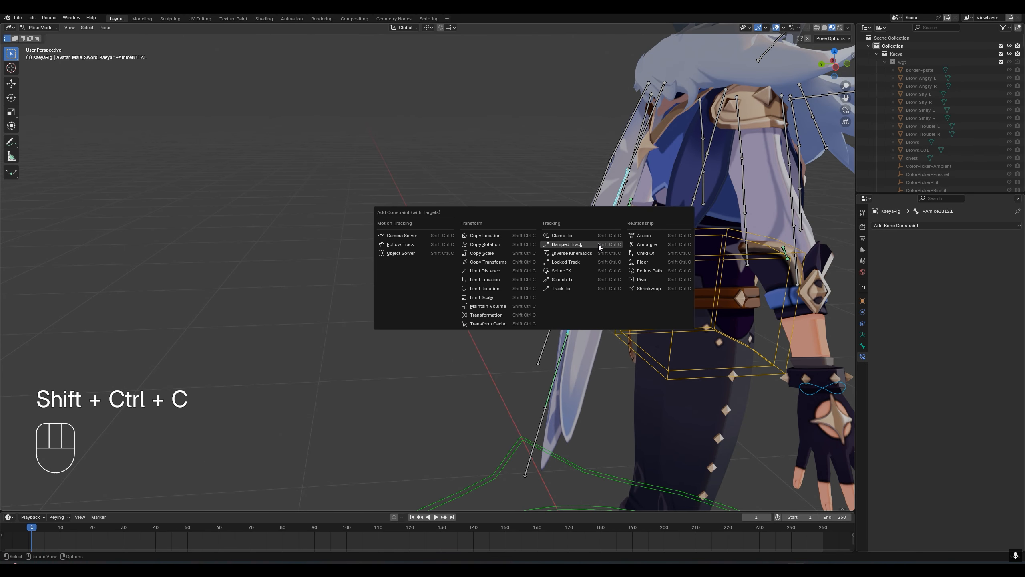
click(599, 244)
drag(972, 294, 973, 294)
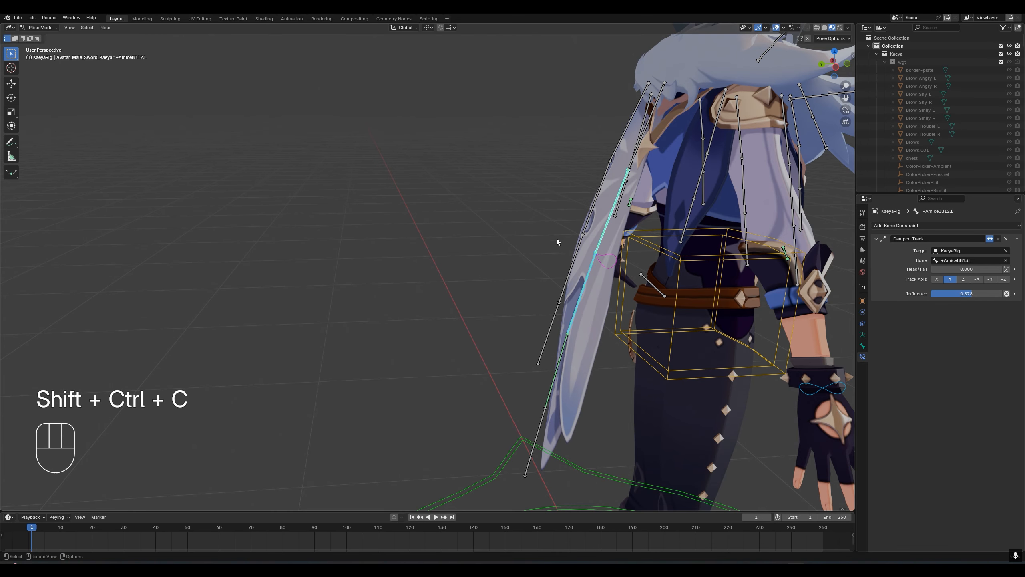
- Rotate the unconstrained root bone +AmiceBB11.L freely to test how the constrained cape chain follows
middle_drag(623, 228, 738, 166)
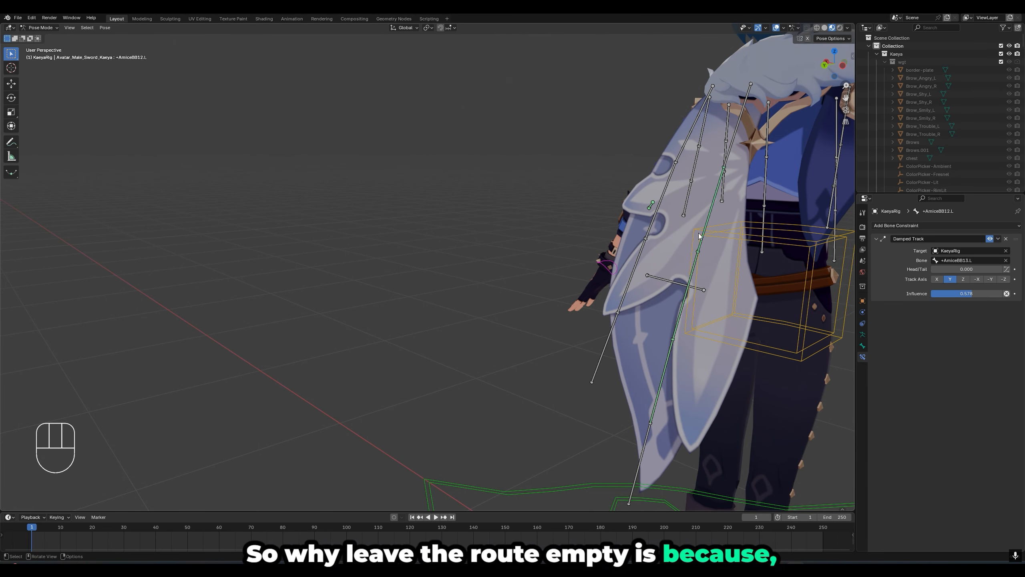
shift+middle_drag(713, 250, 545, 211)
click(459, 108)
middle_drag(529, 168, 503, 169)
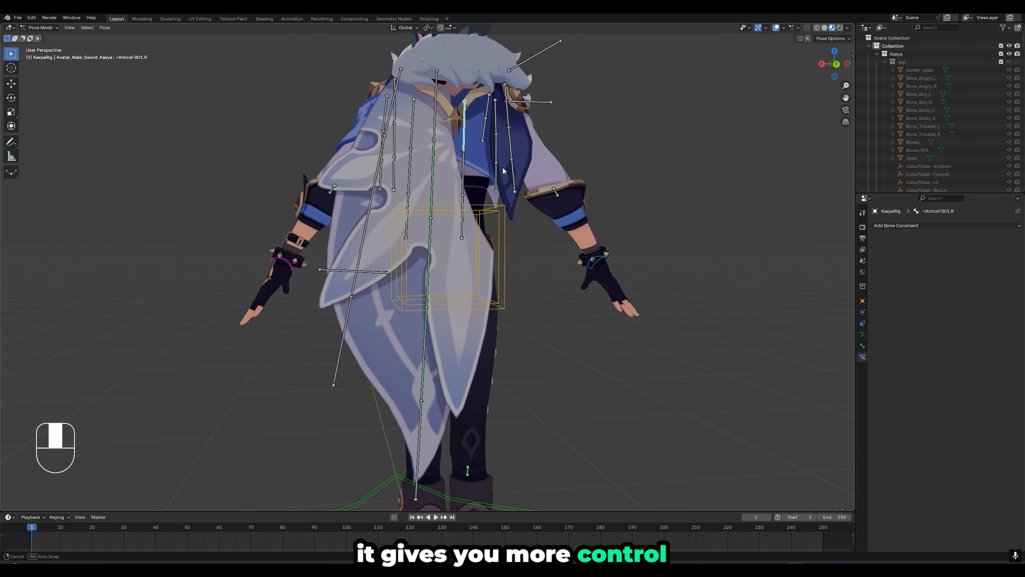
click(435, 112)
key(r)
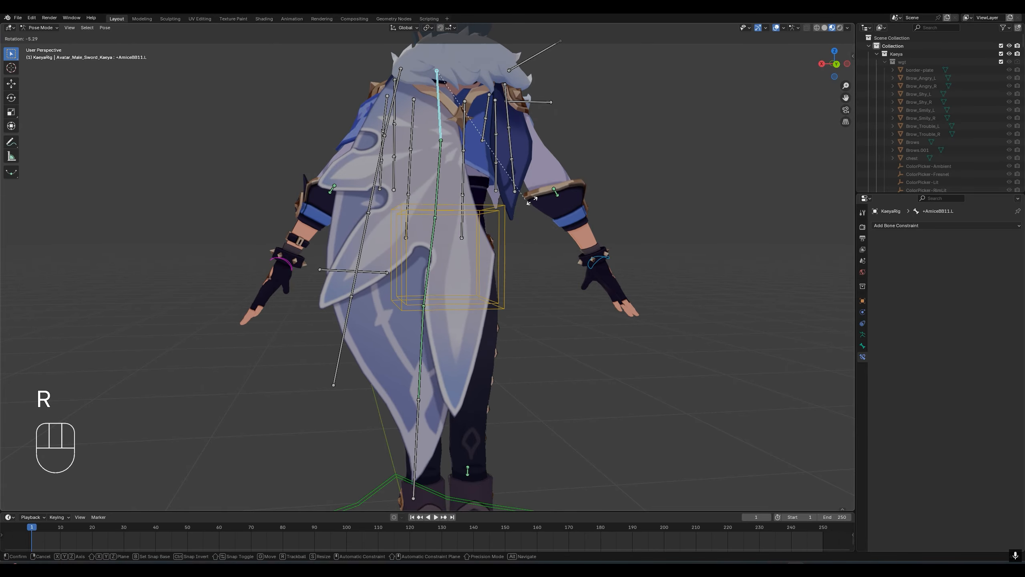
key(r)
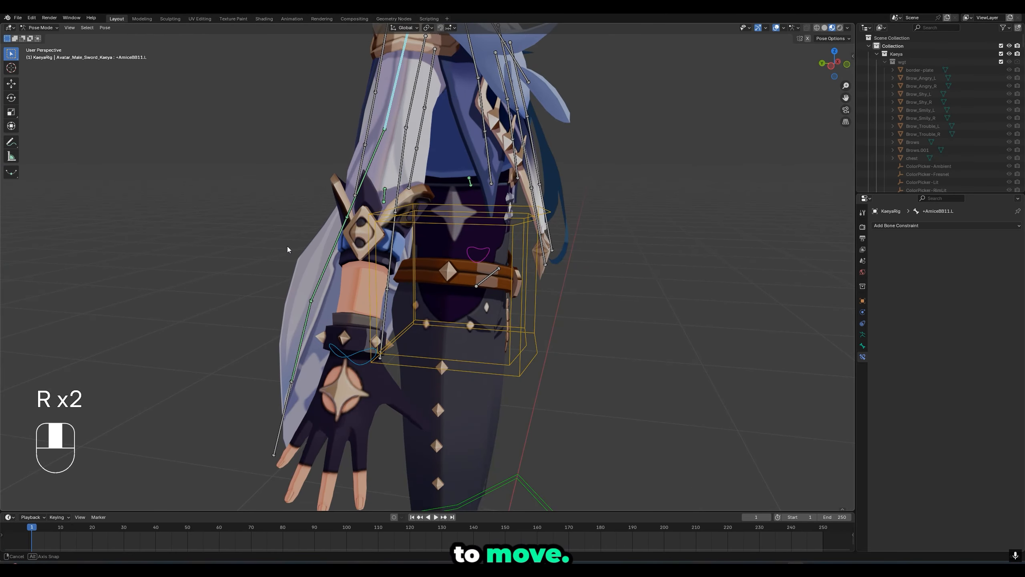
key(r)
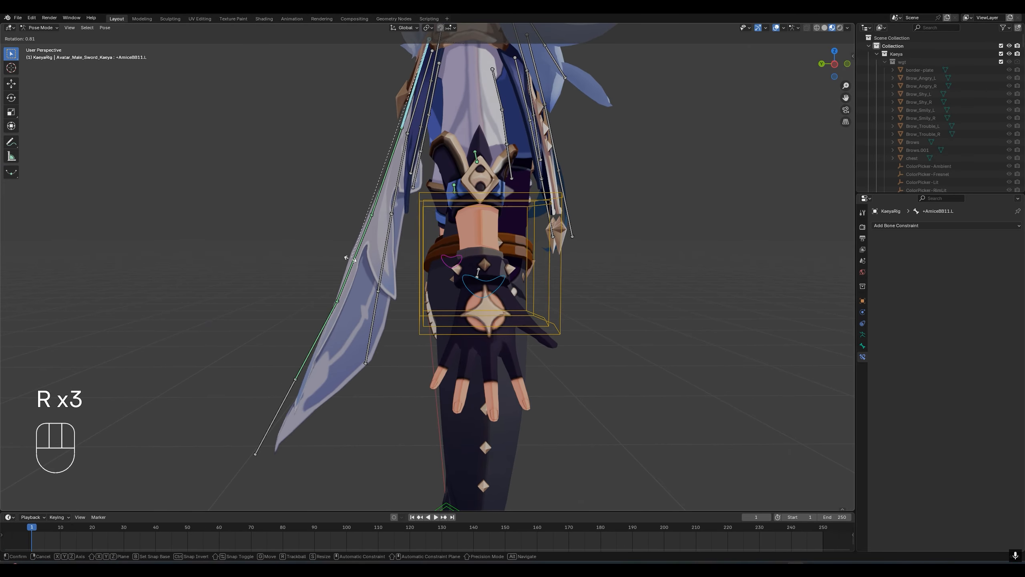
middle_drag(343, 257, 386, 230)
key(r)
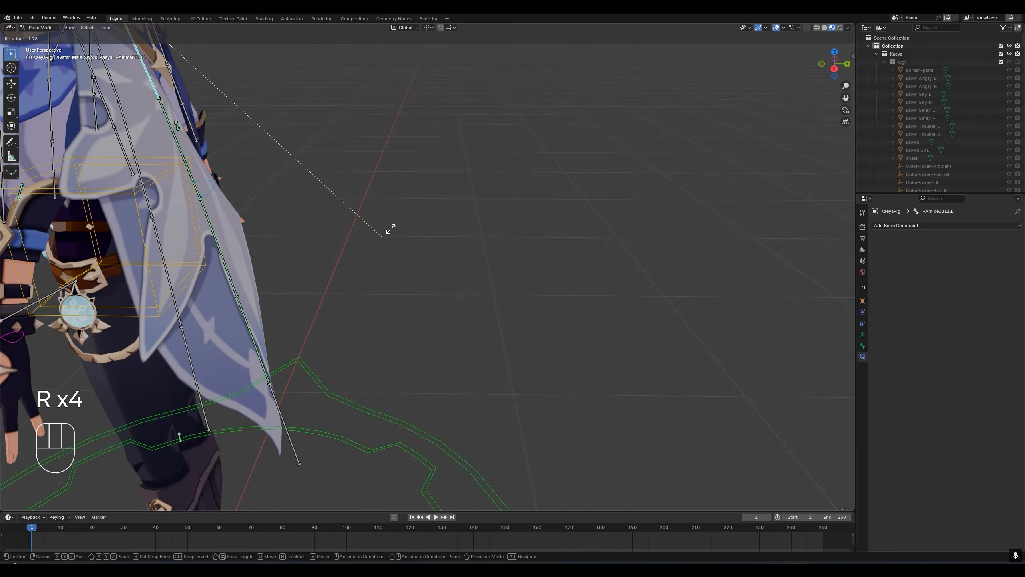
click(412, 271)
middle_drag(297, 309, 274, 314)
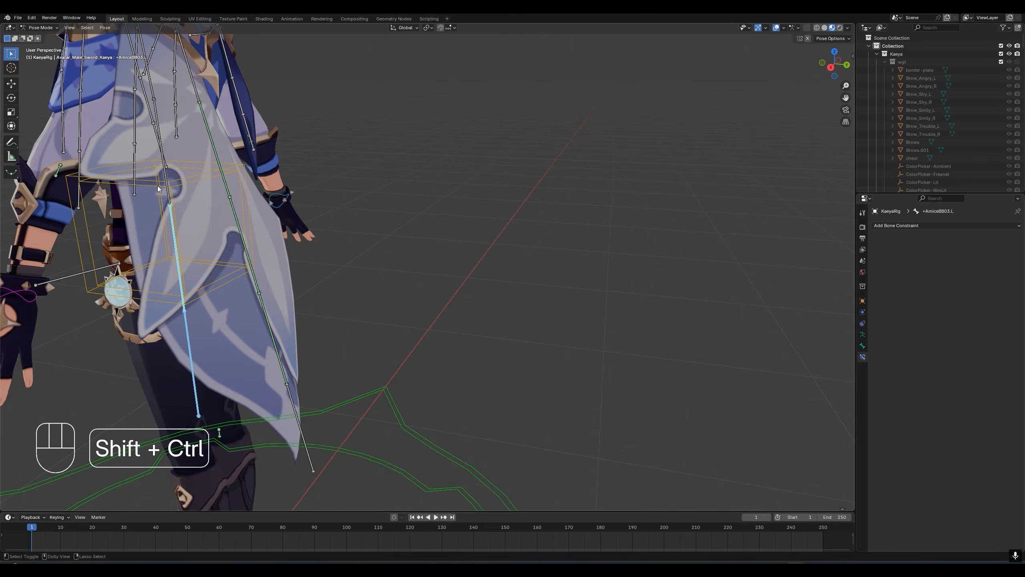
key(ctrl+shift+c)
click(221, 230)
middle_drag(221, 240, 792, 289)
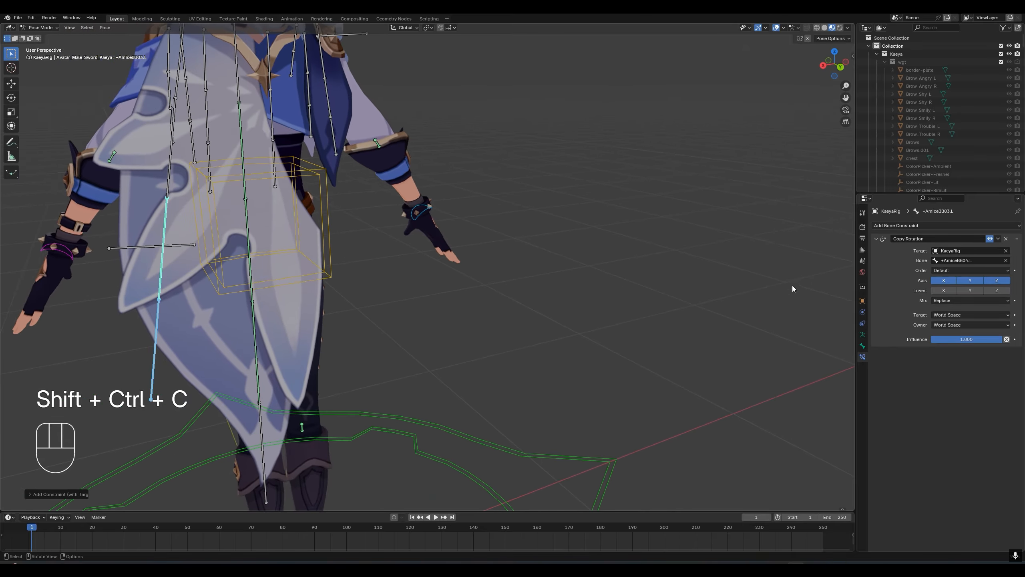
key(ctrl+z)
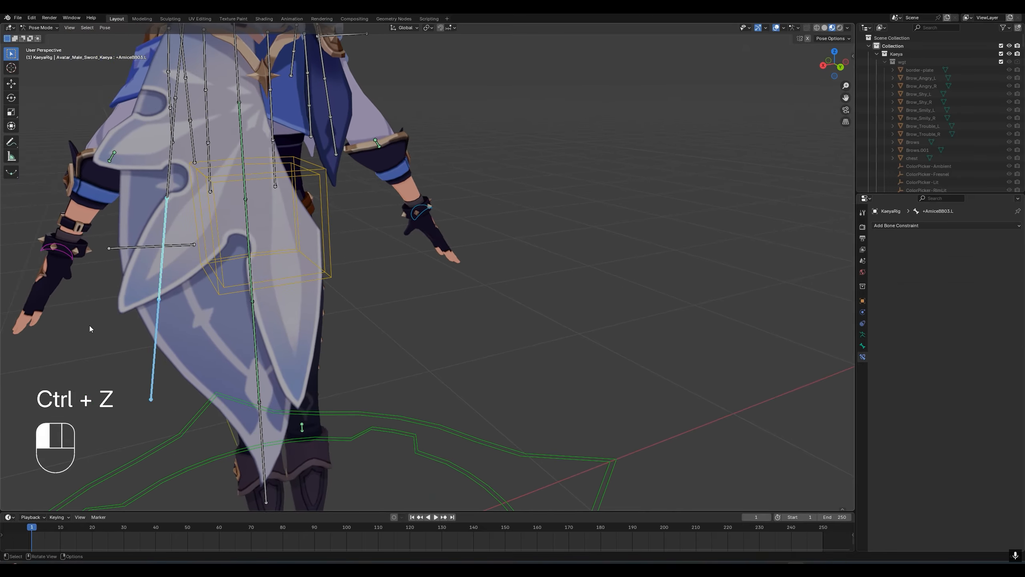
- Add a Damped Track constraint to +AmiceBB03.L targeting the selected tip bone +AmiceBB04.L, and lower its influence
key(ctrl+shift+c)
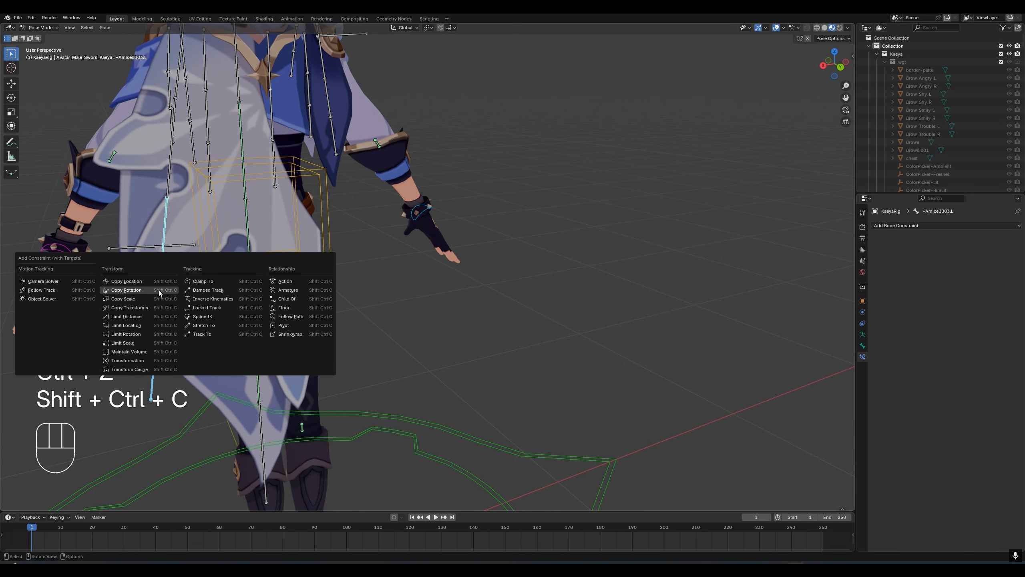
click(197, 291)
drag(997, 293, 965, 294)
- Add a Damped Track constraint to +AmiceBB02.L targeting +AmiceBB03.L, and lower its influence to about 0.789
shift+click(172, 188)
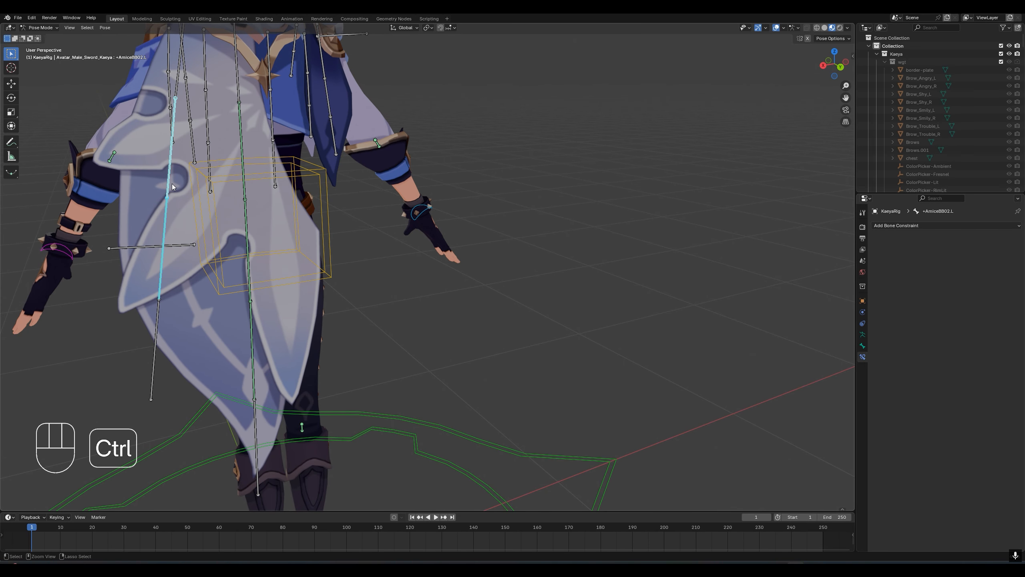
key(ctrl+shift+c)
click(171, 184)
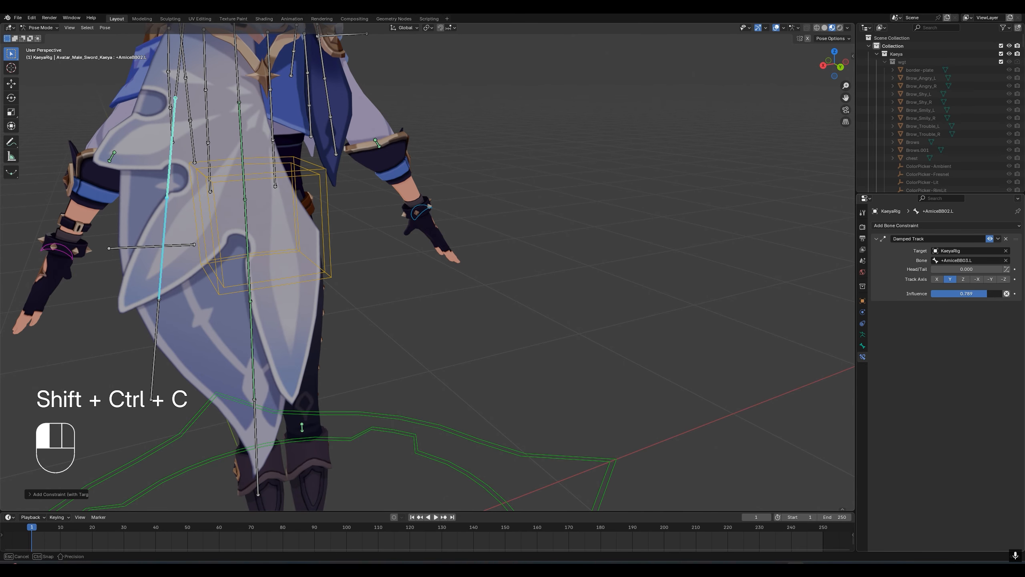
- Rotate the root bone +AmiceBB11.L from behind the character to test how its constrained chain follows
middle_drag(259, 226, 301, 239)
click(196, 127)
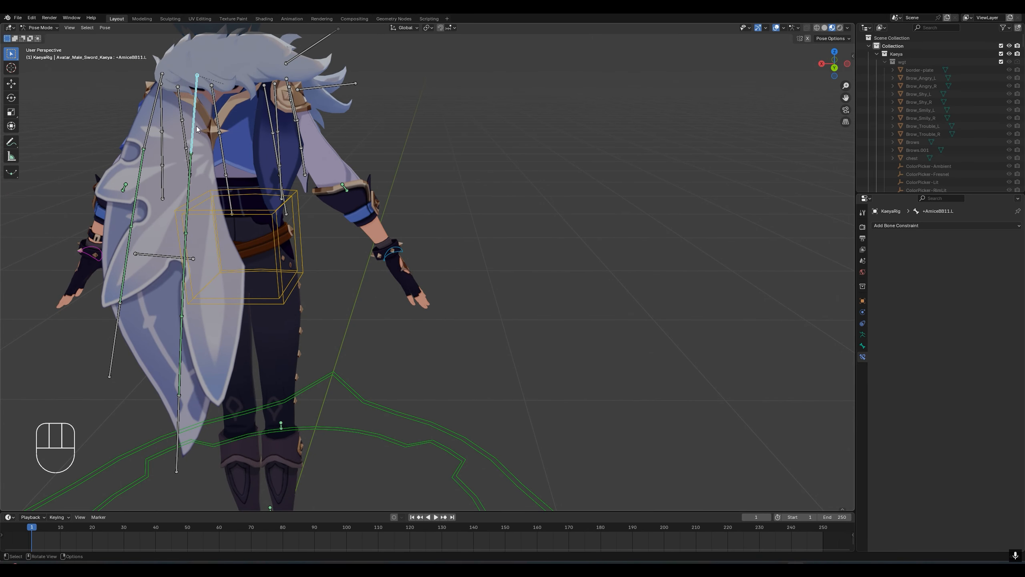
key(r)
click(218, 193)
- Rotate the neighbouring root bone +AmiceBB01.L repeatedly from several angles to test the motion of its constrained chain
click(153, 111)
key(r)
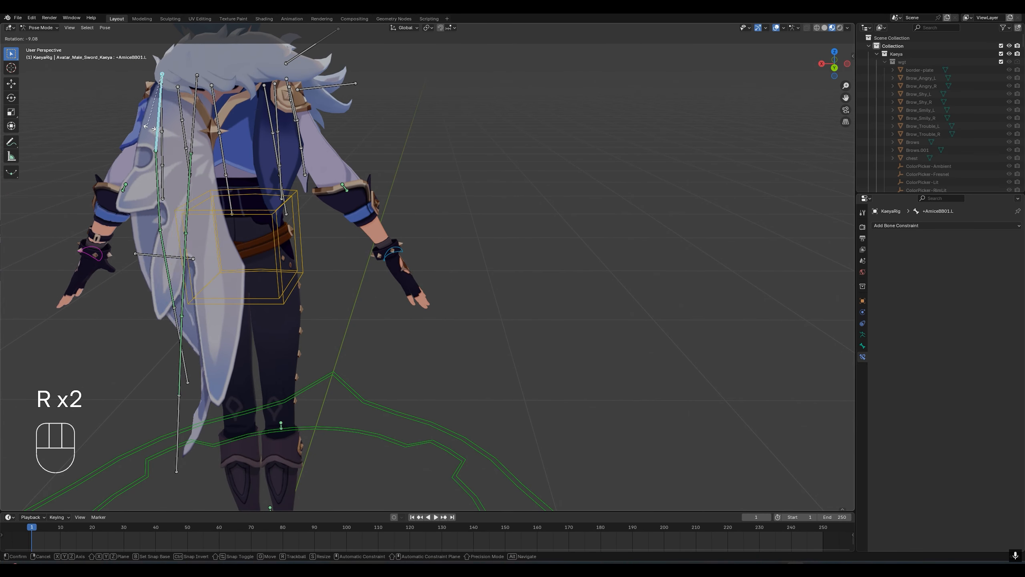
click(258, 165)
middle_drag(260, 165, 341, 178)
key(r)
click(330, 231)
middle_drag(375, 231, 343, 221)
key(r)
click(460, 268)
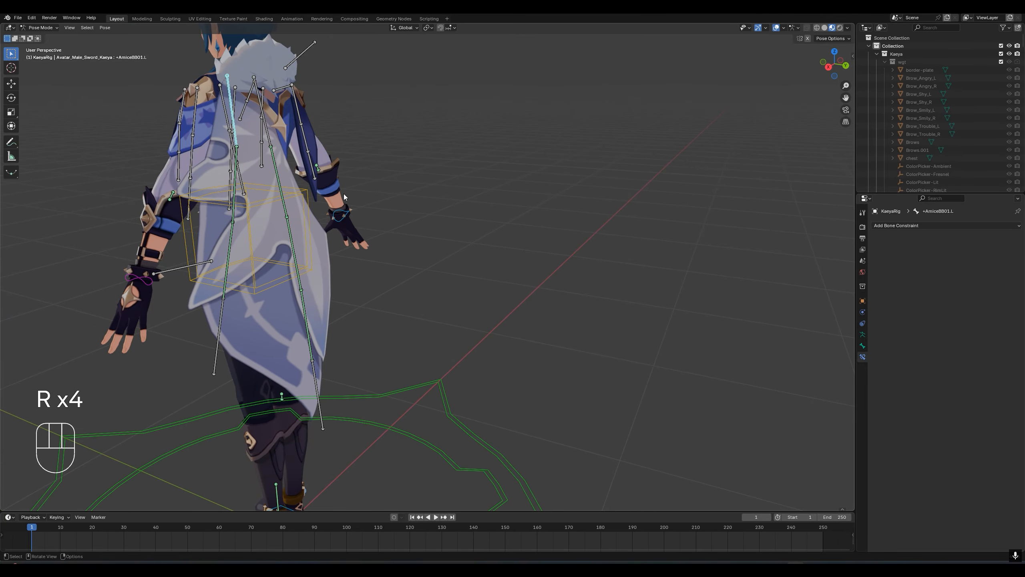
key(r)
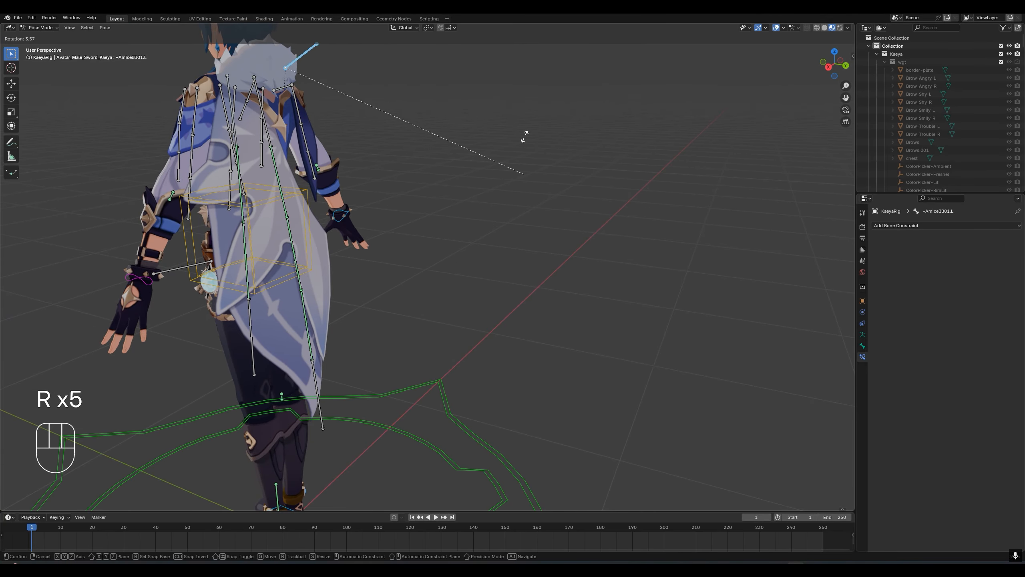
click(500, 170)
- Swing the root bone +AmiceBB11.L outward from a side view to check how the cape flows
middle_drag(499, 170, 255, 121)
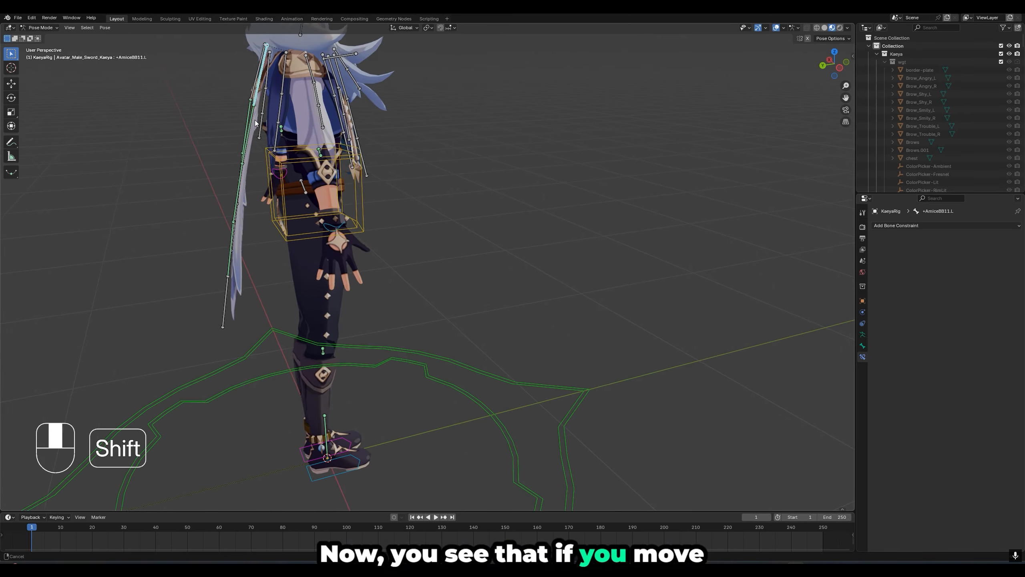
scroll(255, 121, up, 3)
key(r)
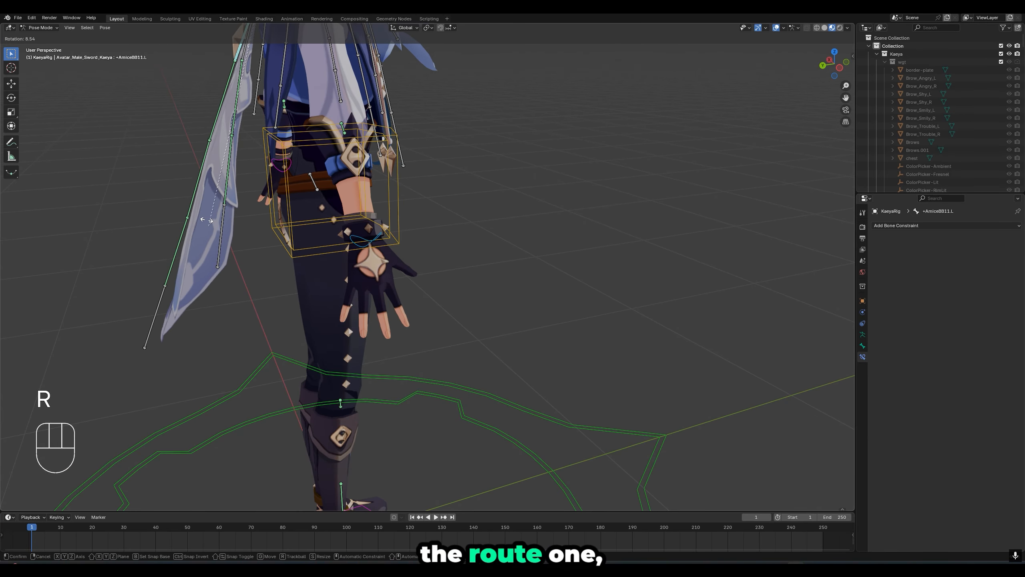
click(150, 147)
shift+middle_drag(214, 190, 278, 244)
key(r)
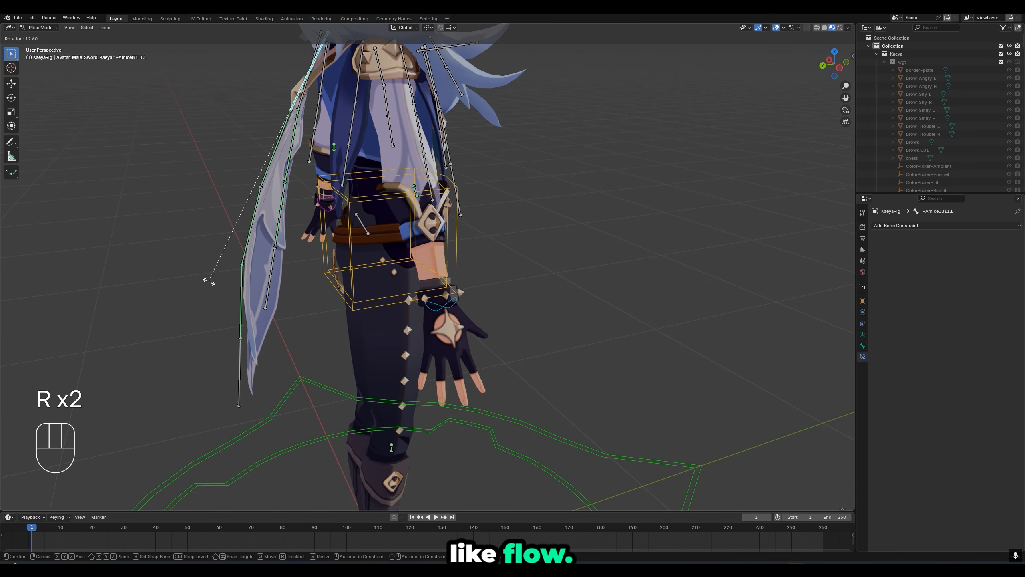
click(229, 279)
- Raise the Damped Track influence on +AmiceBB12.L to about 0.80 and test the chain's flow with rotations
click(289, 183)
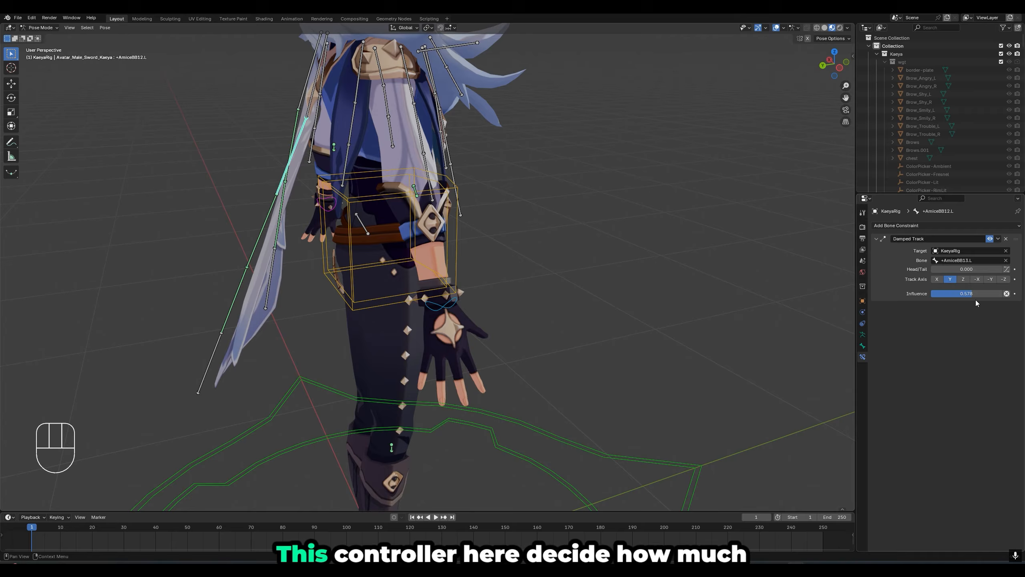
mouse_move(973, 294)
mouse_down()
mouse_move(962, 293)
mouse_move(988, 293)
mouse_up()
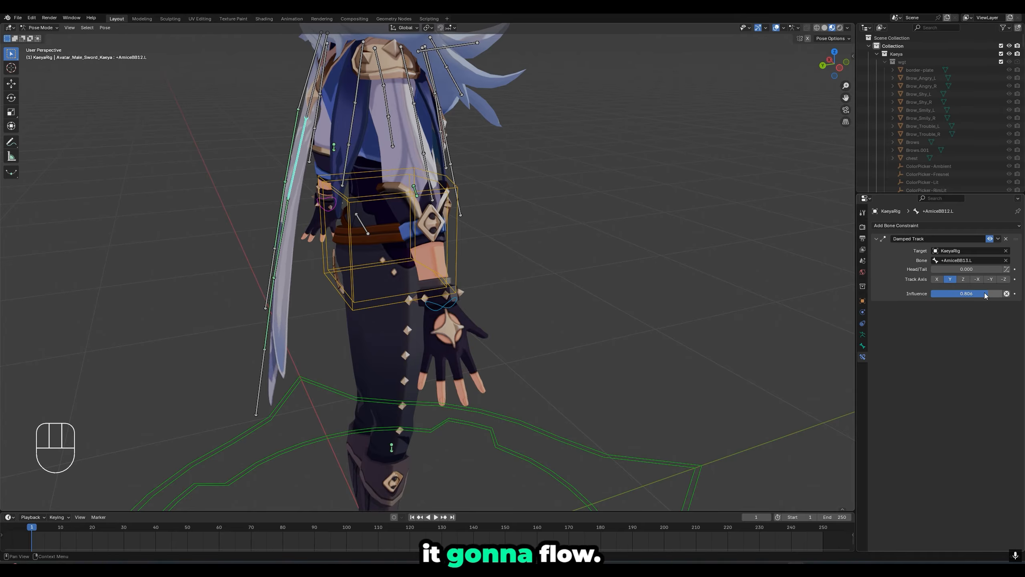
key(r)
click(321, 93)
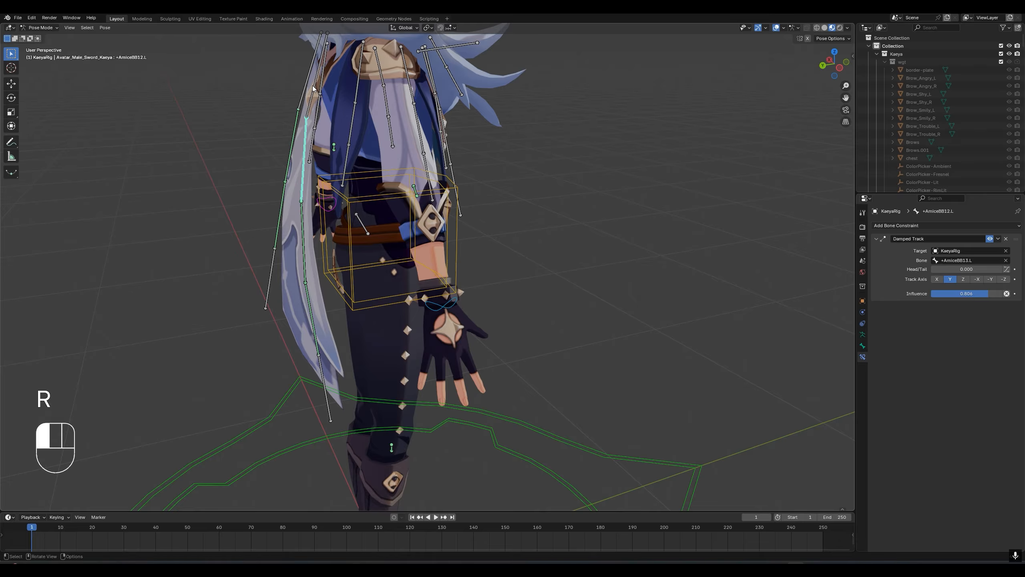
key(r)
click(284, 166)
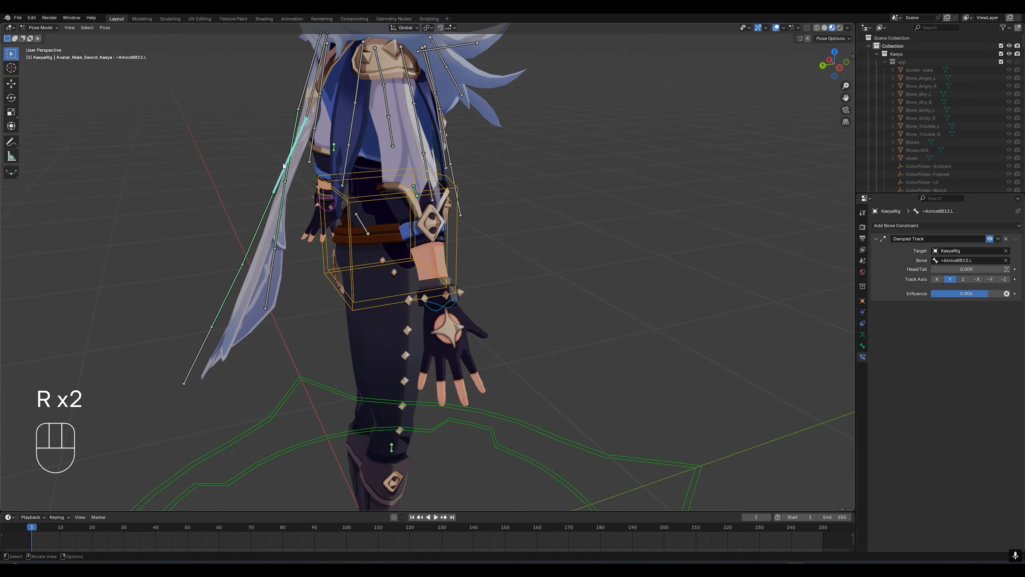
- Raise the Damped Track influence on +AmiceBB12.L almost to its maximum and inspect the cape from behind and the side
drag(988, 293, 1002, 293)
scroll(428, 190, down, 2)
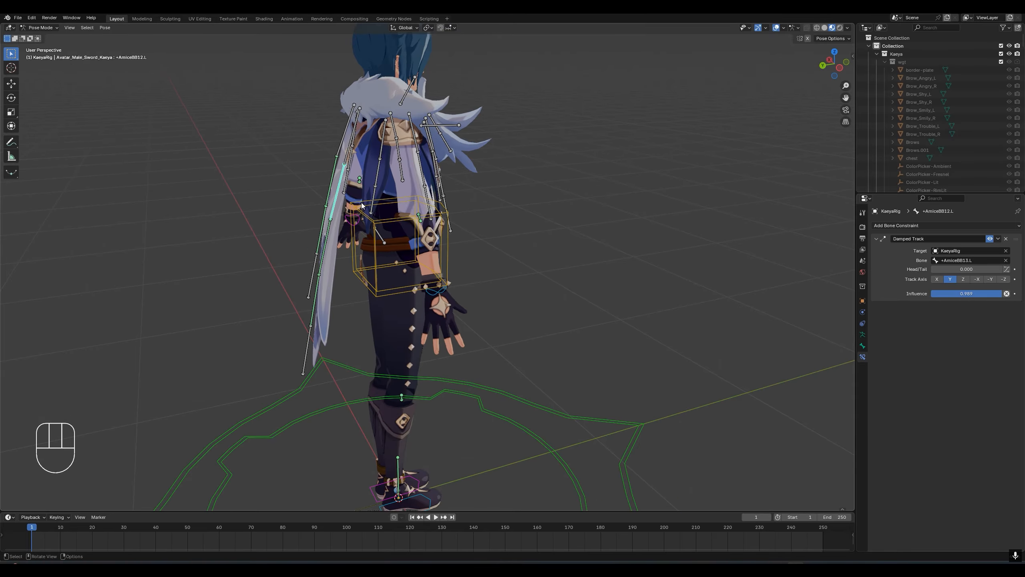
middle_drag(323, 214, 389, 205)
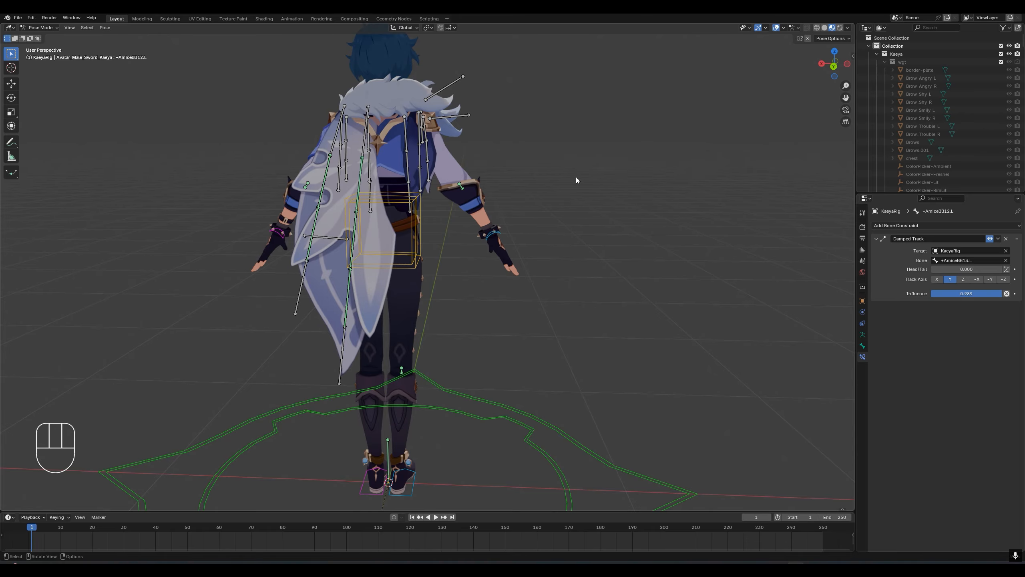
middle_drag(576, 177, 345, 213)
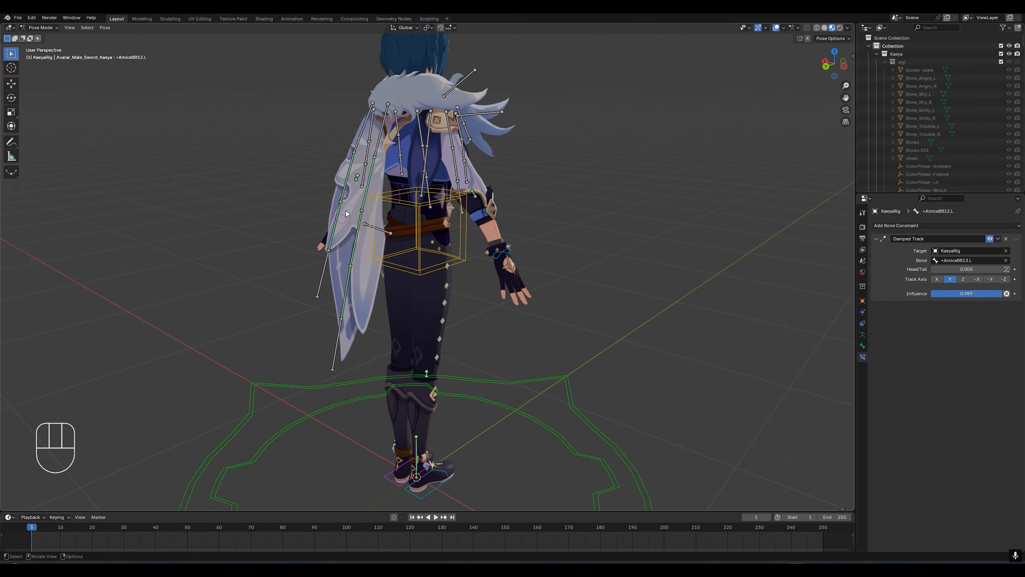
- Rotate the unconstrained root bone +AmiceBB11.L to test the chain with the stronger influence
scroll(360, 152, up, 2)
click(357, 90)
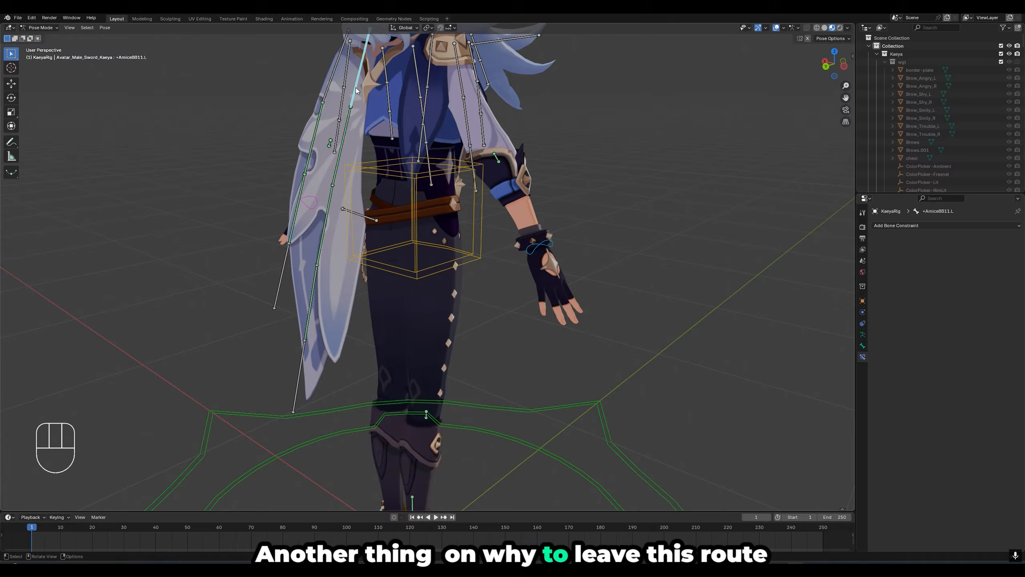
key(r)
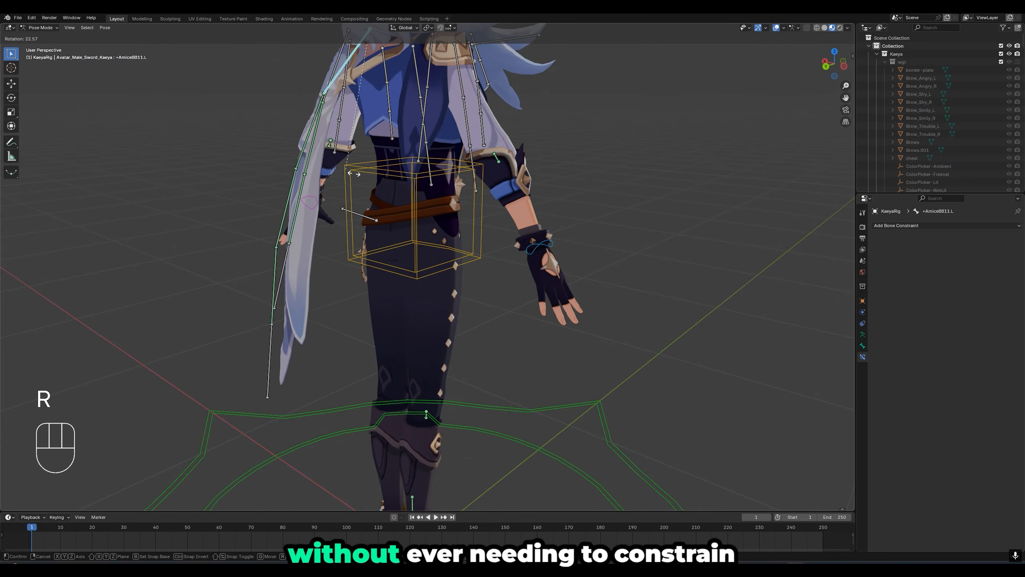
click(315, 170)
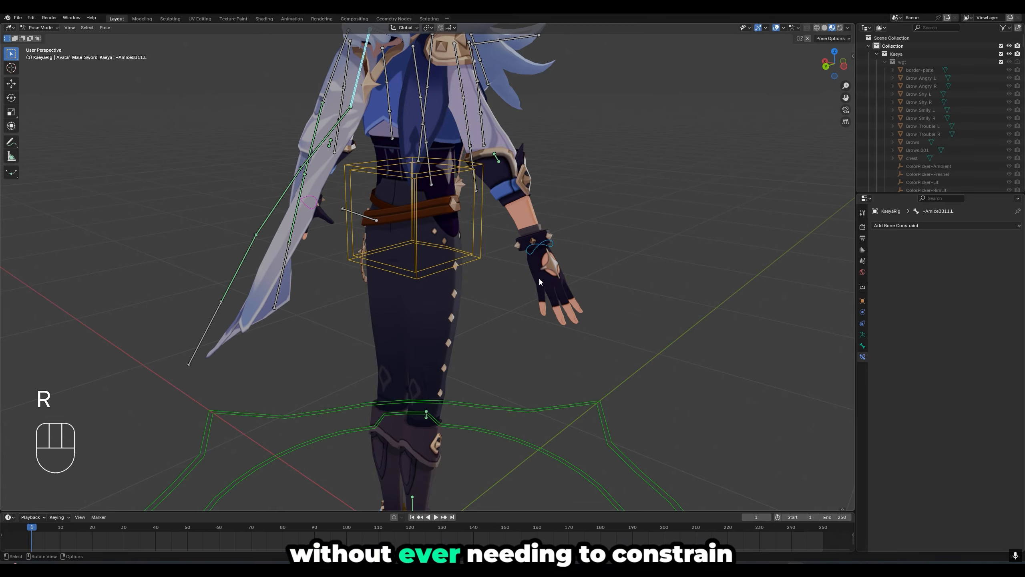
- Set the Damped Track influence on +AmiceBB12.L to about 0.667 and rotate root bone +AmiceBB11.L to test it
click(342, 121)
drag(971, 298, 980, 296)
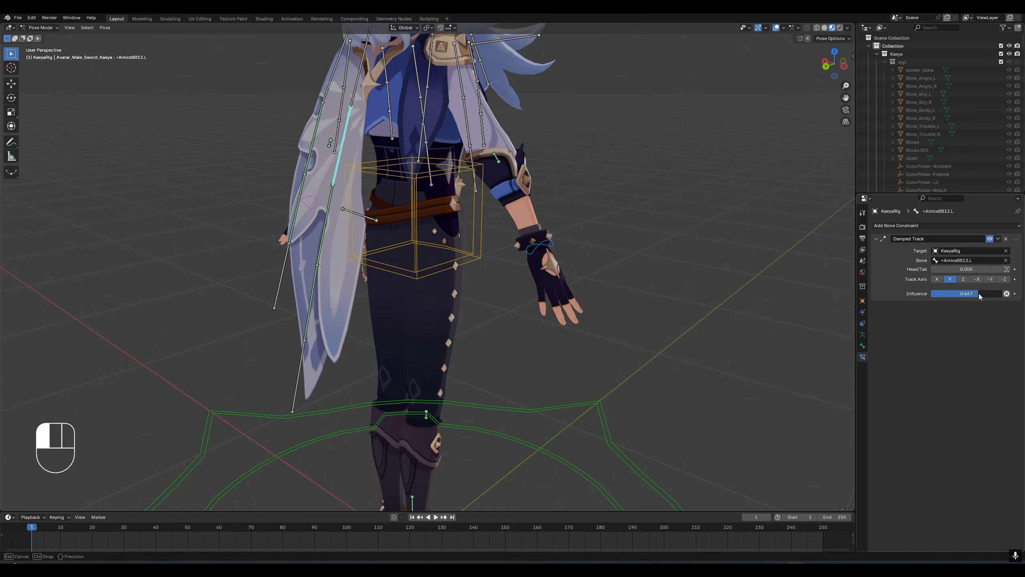
click(366, 102)
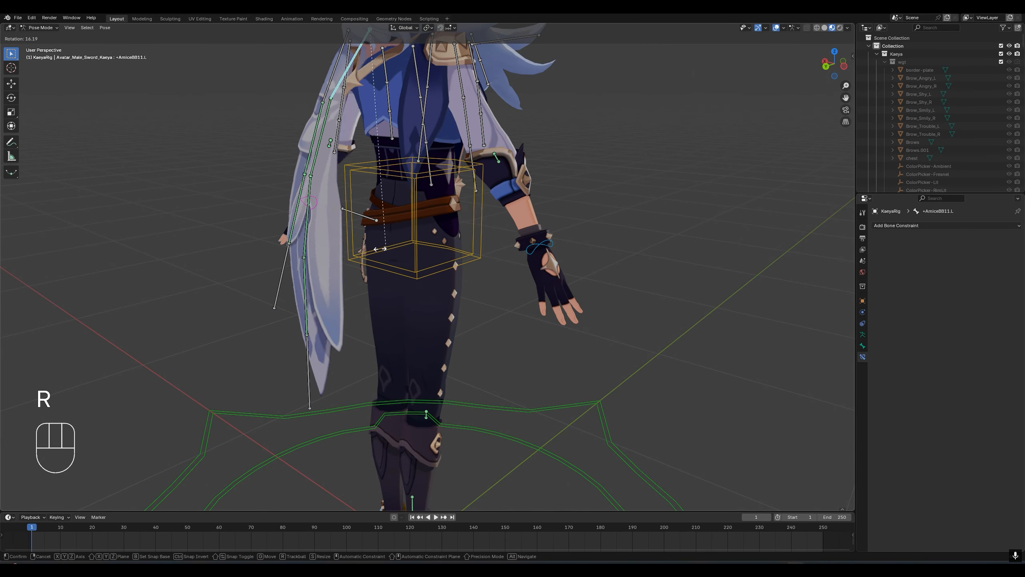
click(368, 248)
key(r)
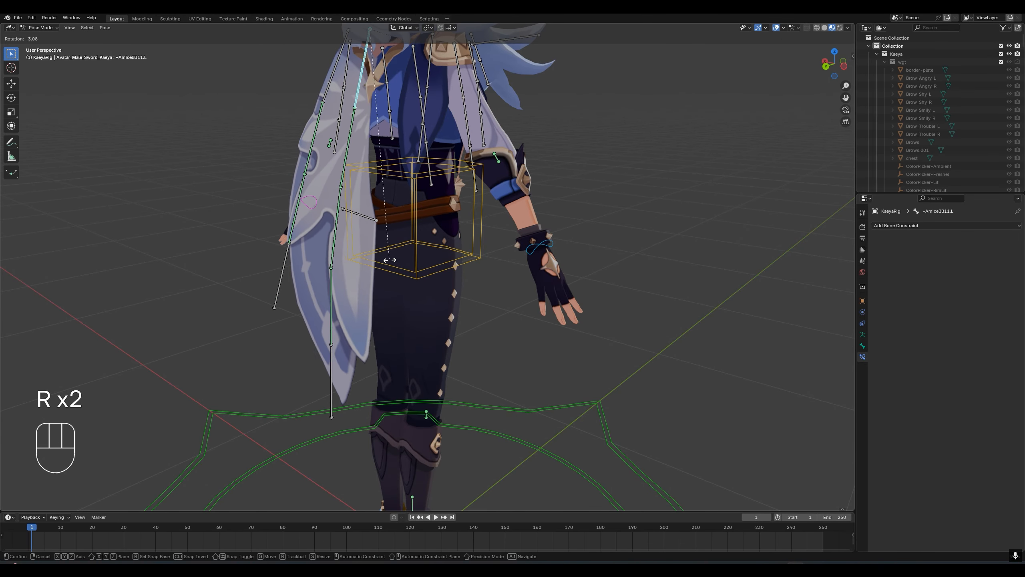
click(425, 281)
- Rotate the root bone +AmiceBB11.L forward from a side view until the cape overlaps the leg
middle_drag(425, 281, 342, 261)
scroll(393, 286, down, 4)
scroll(343, 261, up, 4)
key(r)
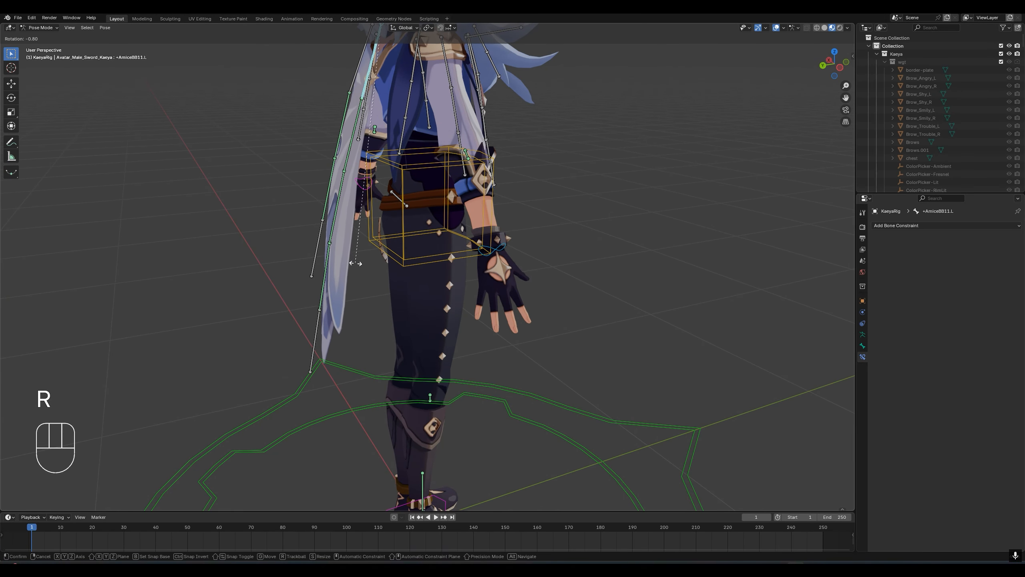
click(483, 263)
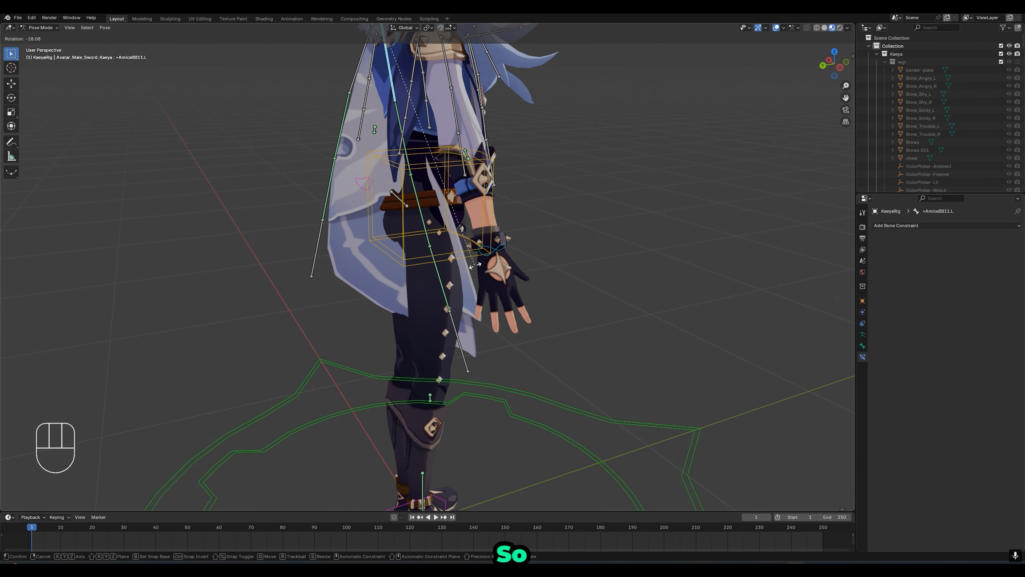
- Rotate the root bone +AmiceBB11.L backward so the cape clears the leg and hangs behind the body
middle_drag(483, 262, 339, 98)
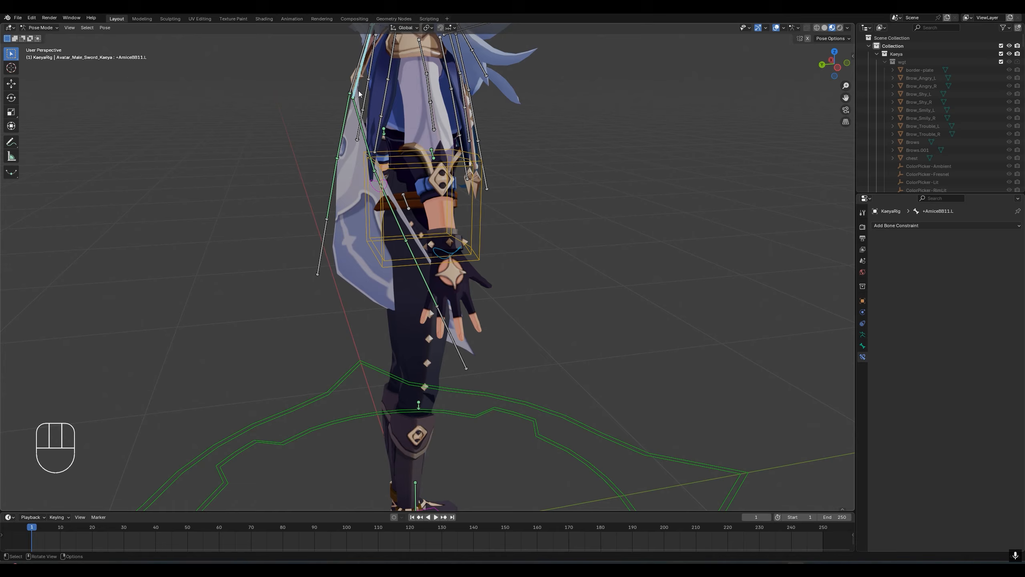
key(r)
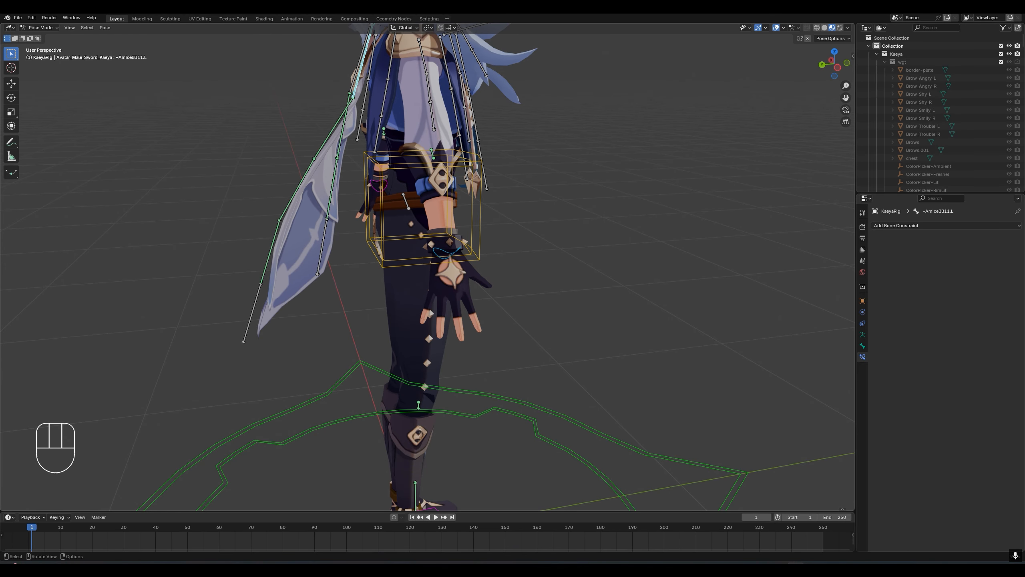
key(r)
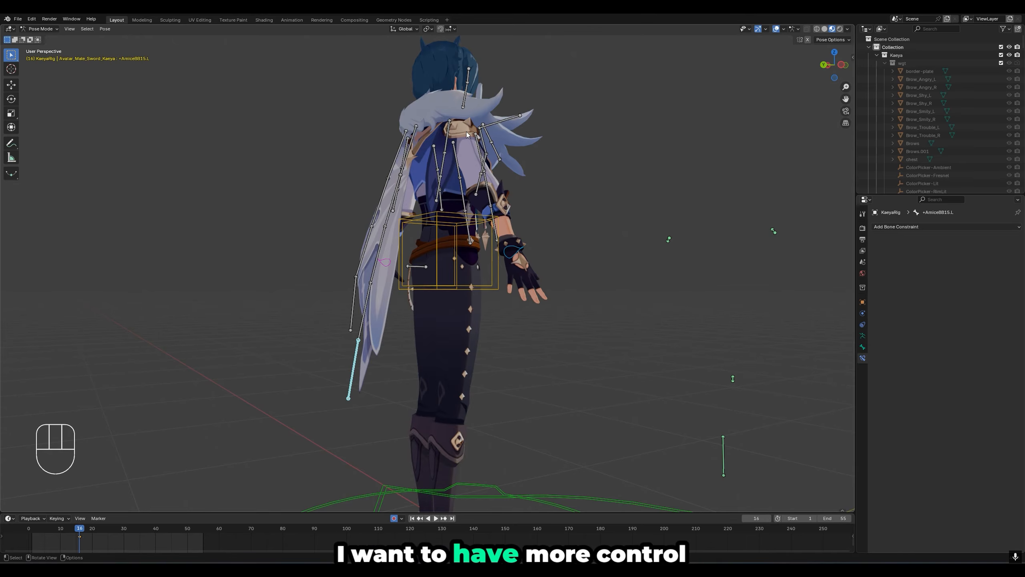
- Add a Damped Track constraint to +AmiceBB14.L targeting the tip bone +AmiceBB15.L, and lower its influence to about 0.533
middle_drag(425, 349, 389, 362)
scroll(391, 346, up, 2)
shift+click(349, 338)
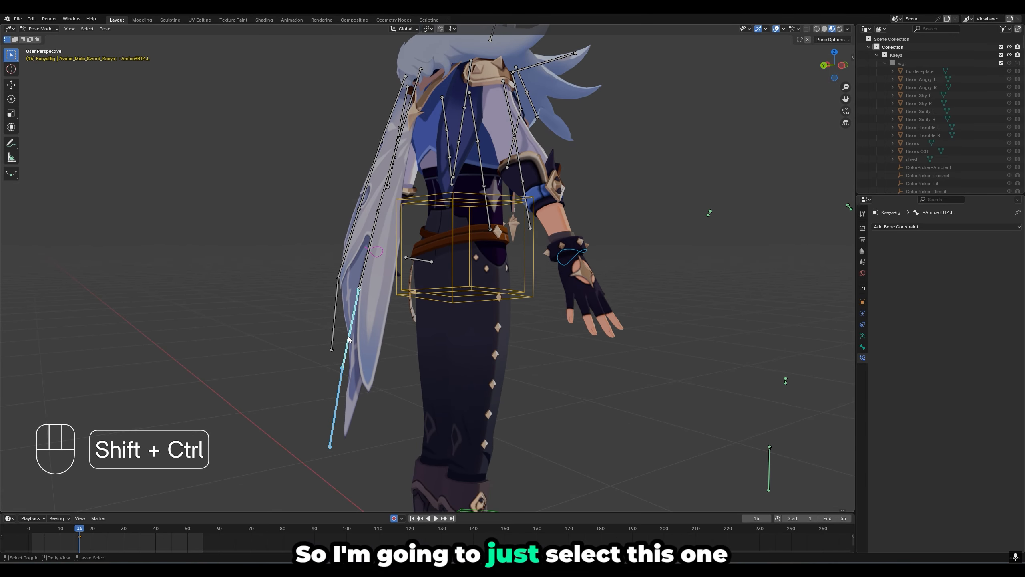
key(shift+ctrl+c)
click(347, 335)
drag(984, 295, 983, 294)
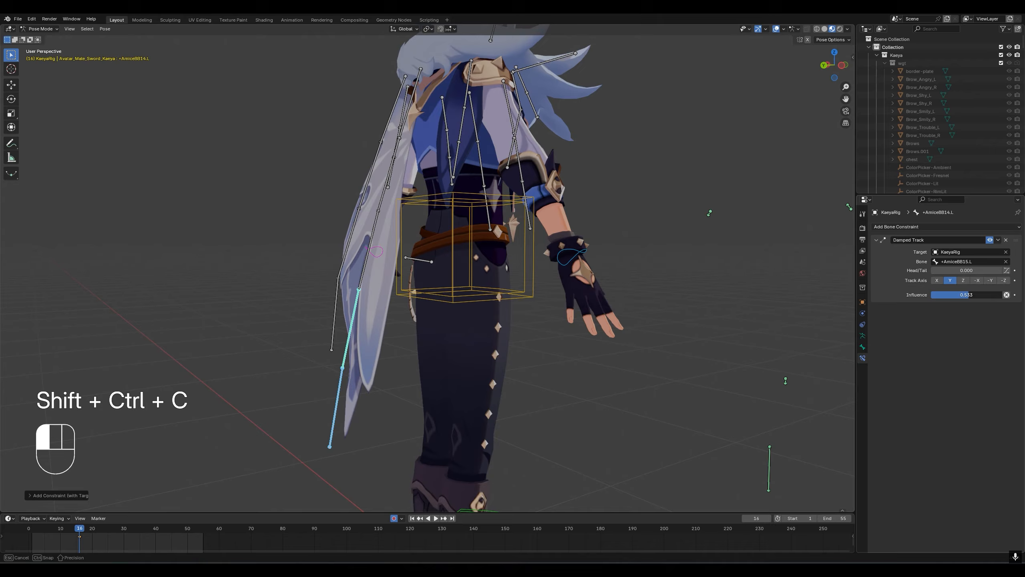
- Add a Damped Track constraint to +AmiceBB12.L targeting +AmiceBB13.L, with influence 0.600
click(290, 291)
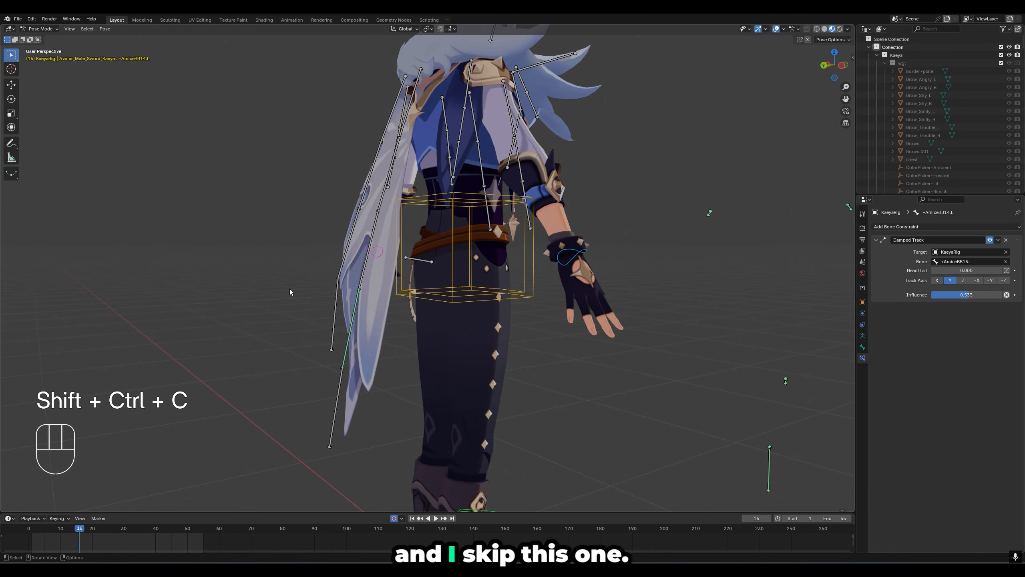
shift+click(375, 226)
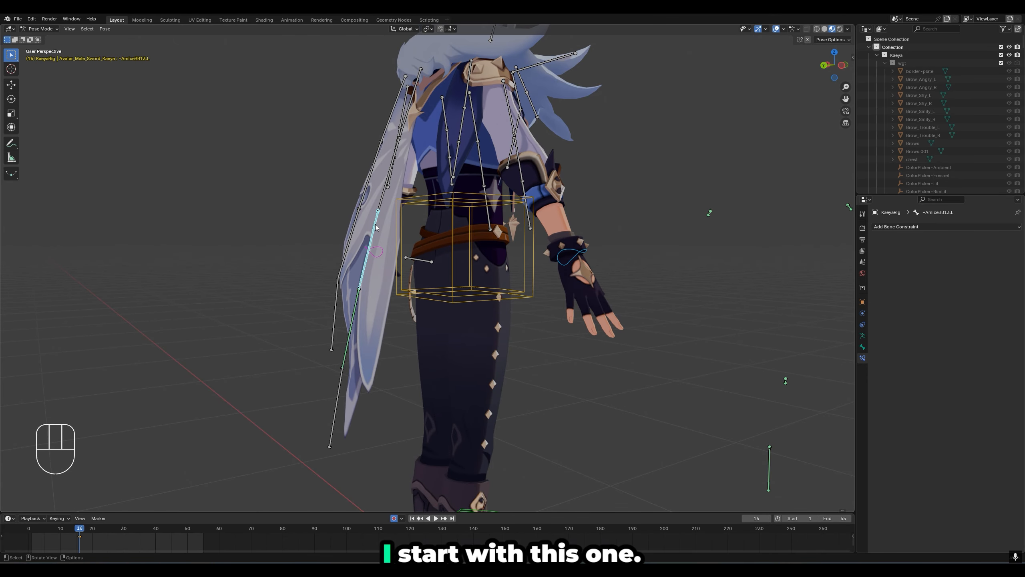
key(ctrl+shift+c)
click(386, 191)
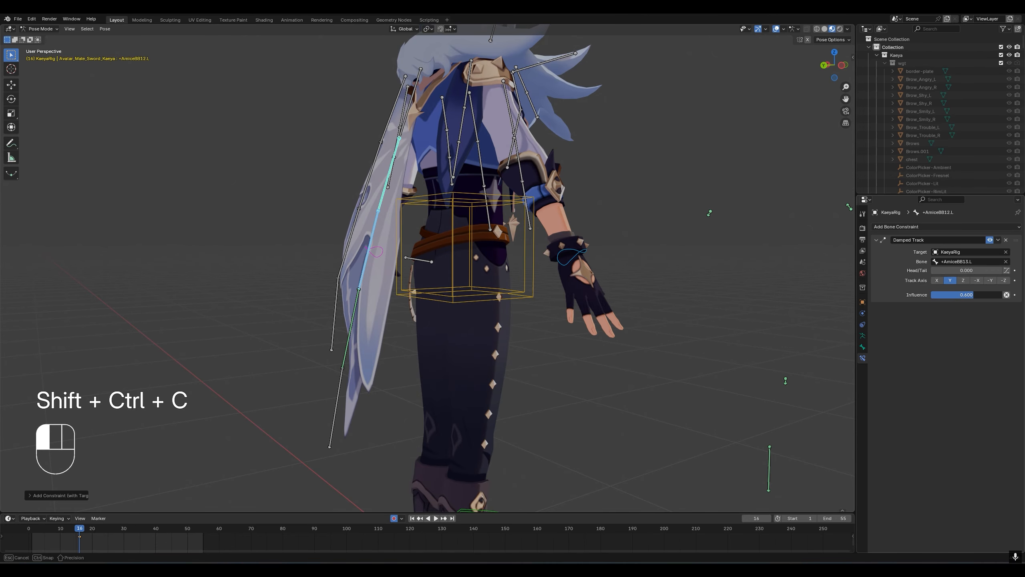
- At frame 23, rotate the root bone +AmiceBB11.L back and forth to test how the constrained cape chain follows
key(space)
key(space)
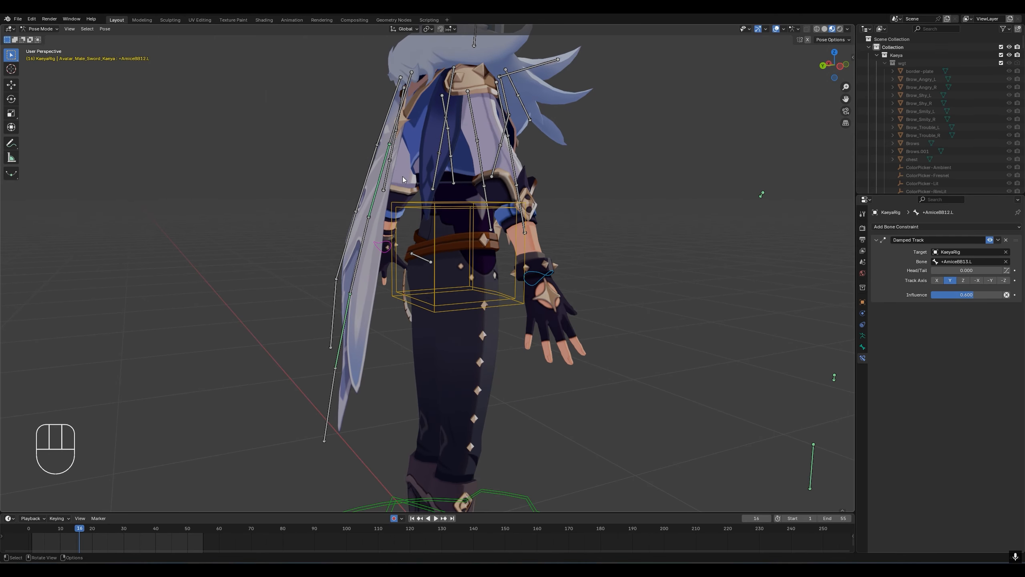
click(400, 129)
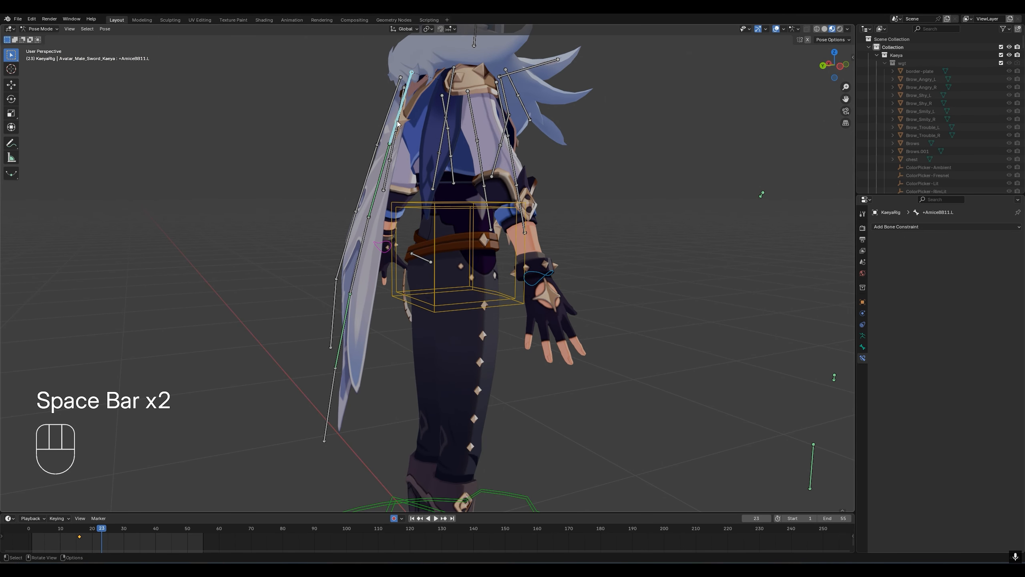
key(r)
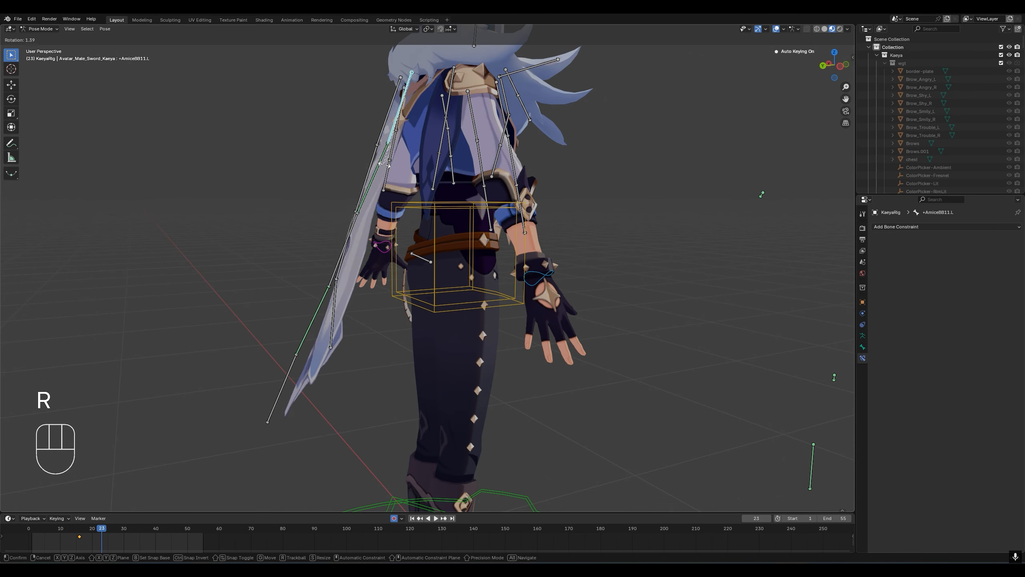
key(r)
click(370, 229)
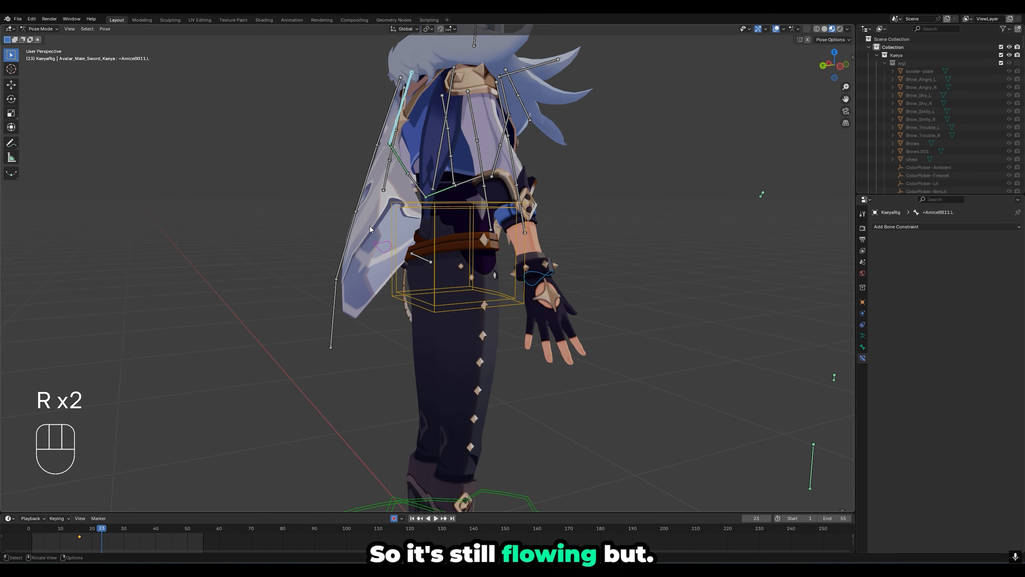
key(r)
click(287, 297)
- Animate root.001 from frame 1 to frame 55, moving the whole character about 2.36 m toward the camera object, and play it back
scroll(318, 333, down, 3)
middle_drag(319, 335, 352, 397)
scroll(302, 368, down, 3)
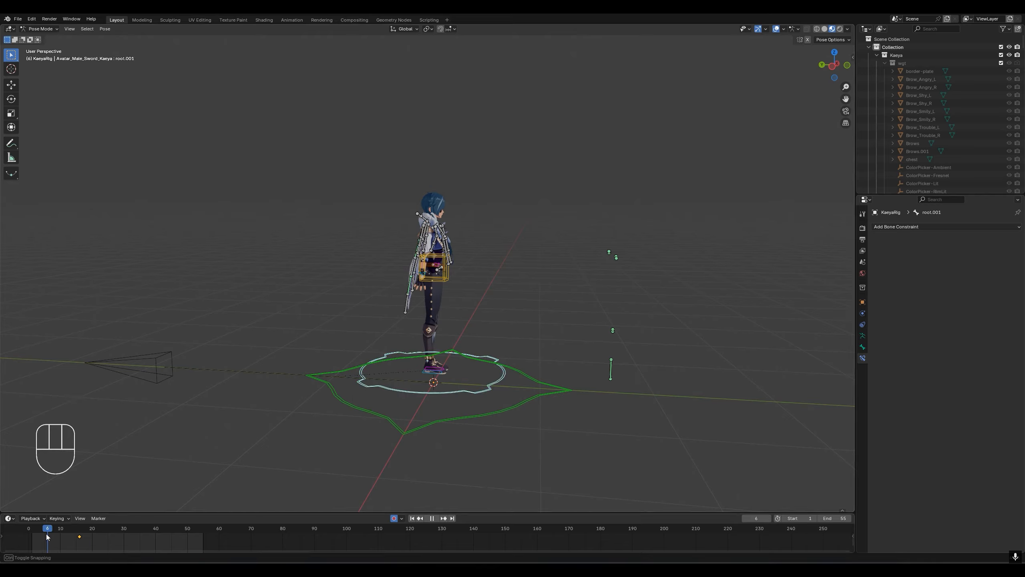
drag(82, 537, 31, 545)
key(space)
key(space)
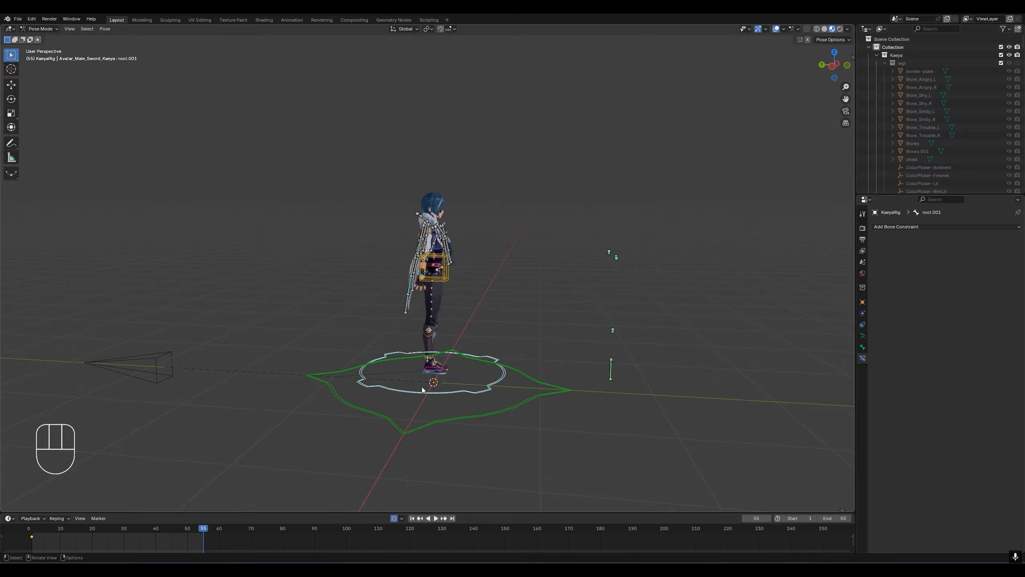
key(g)
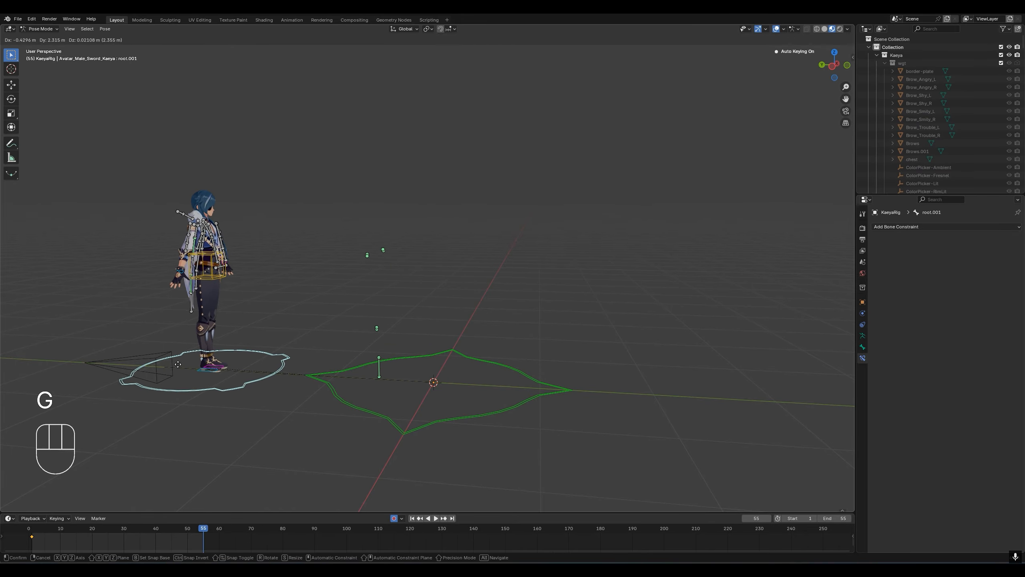
click(175, 363)
key(space)
key(space)
- At frame 23, rotate +AmiceBB13.L backward so the cape trails behind the body, and play back the motion
middle_drag(179, 364, 351, 308)
scroll(329, 340, up, 3)
click(338, 226)
key(r)
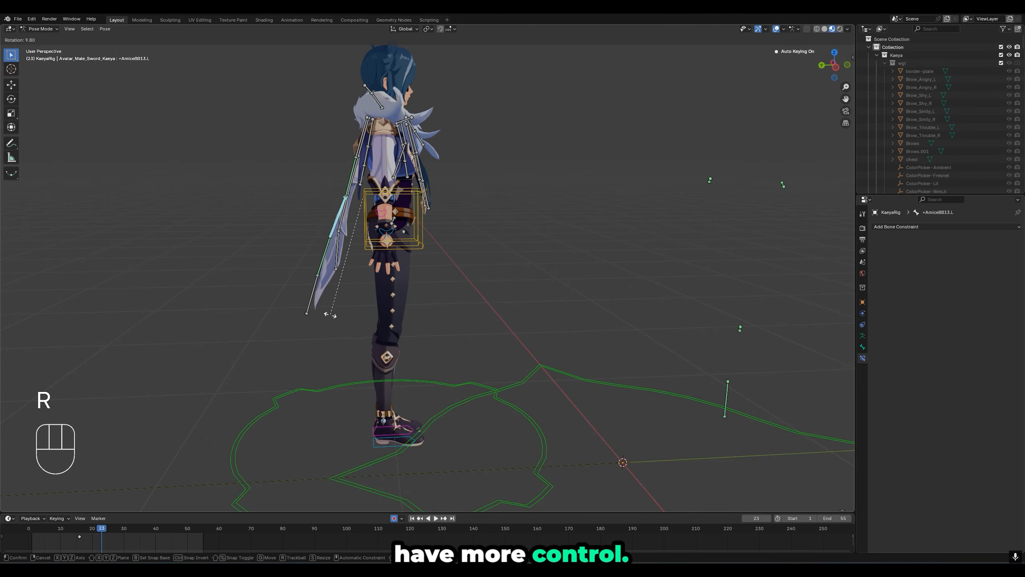
click(328, 314)
key(space)
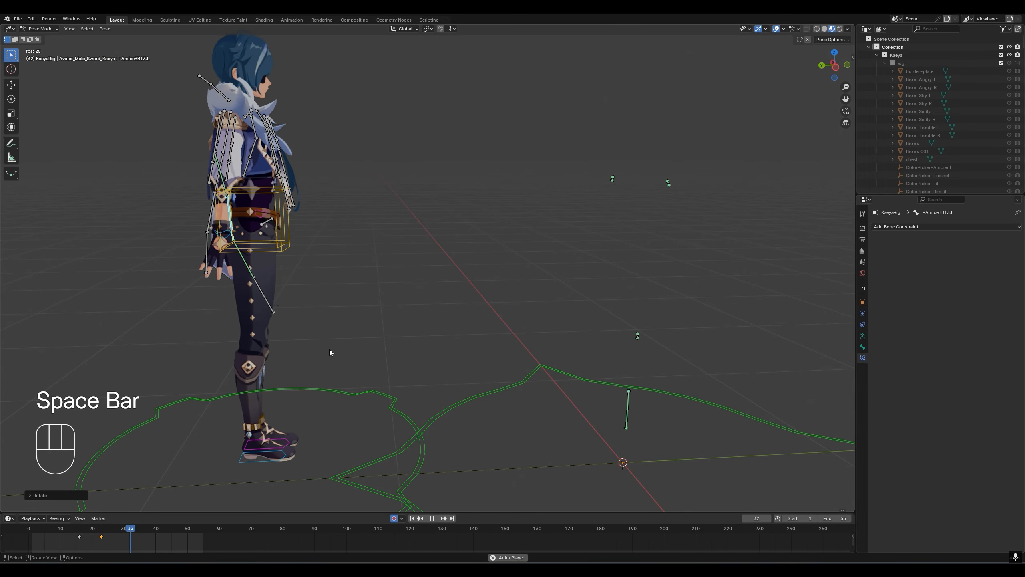
key(space)
- Rotate the tip bone +AmiceBB15.L backward at frame 39 and play back the cape's motion
middle_drag(270, 350, 148, 310)
click(147, 310)
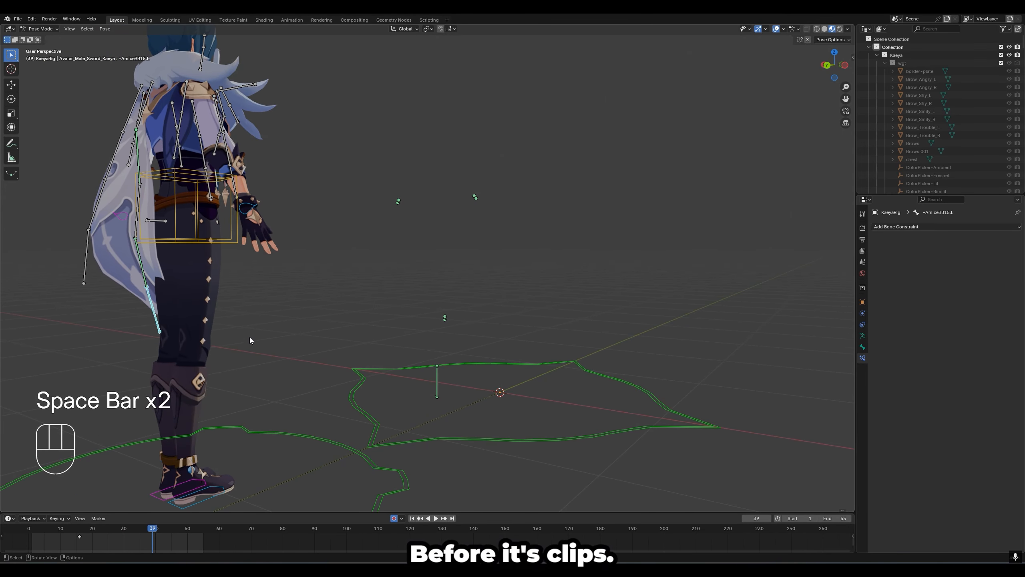
middle_drag(250, 337, 212, 366)
key(r)
click(112, 364)
key(space)
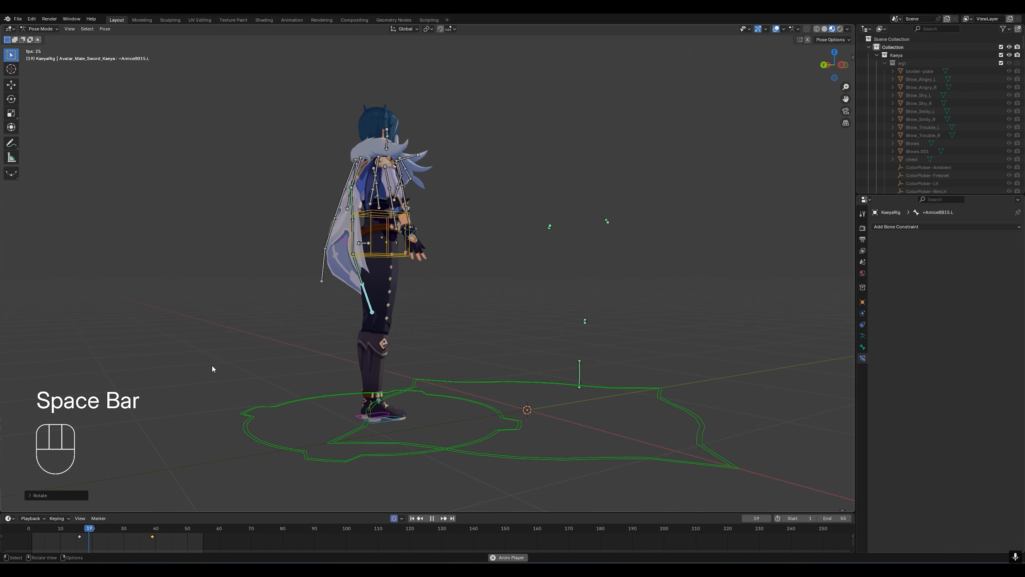
key(space)
- Play back the animation from the character's opposite side to examine how the cape flows and where it clips
middle_drag(181, 358, 344, 354)
key(space)
scroll(247, 346, down, 2)
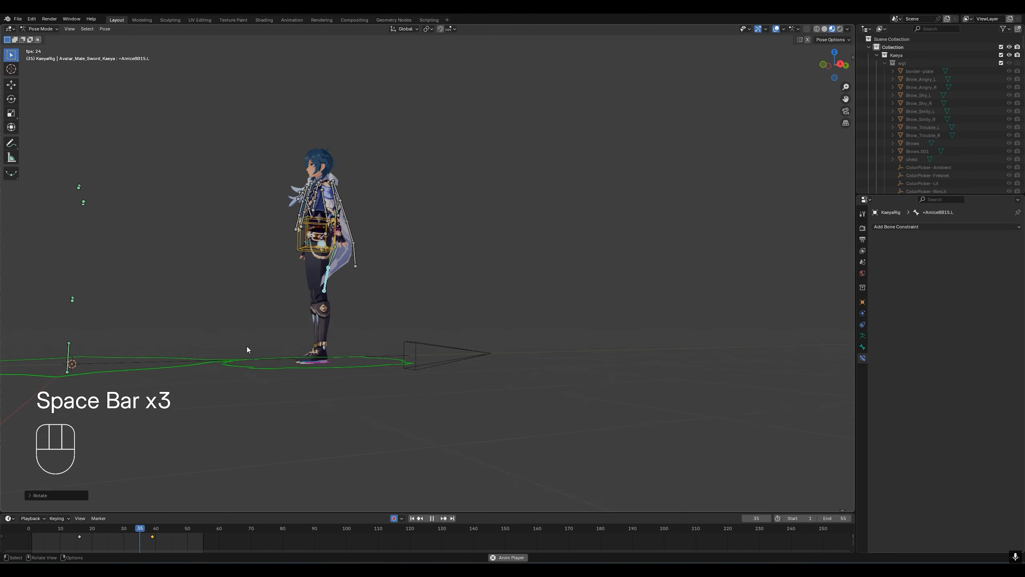
scroll(247, 338, up, 5)
key(space)
key(space)
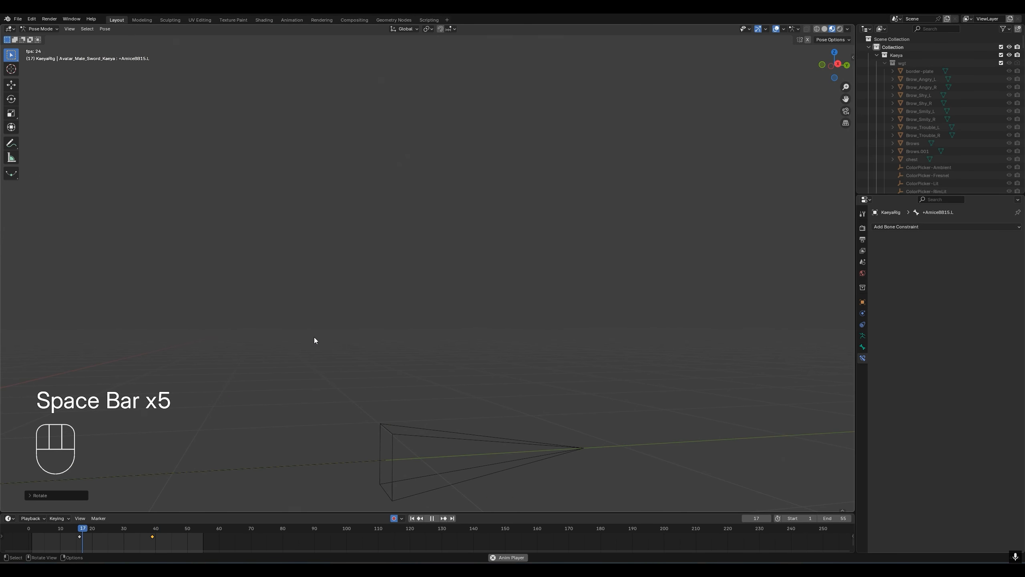
key(space)
- Try rotating +AmiceBB13.L backward at frame 34 to lift the cape off the leg, and undo the rotation
scroll(260, 227, down, 1)
middle_drag(211, 205, 193, 208)
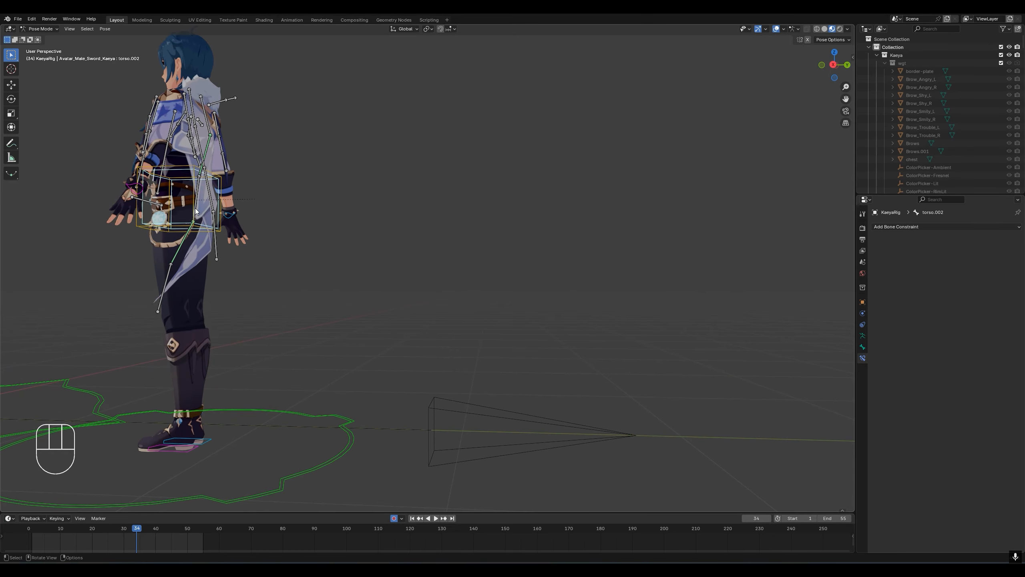
click(195, 209)
key(r)
click(274, 297)
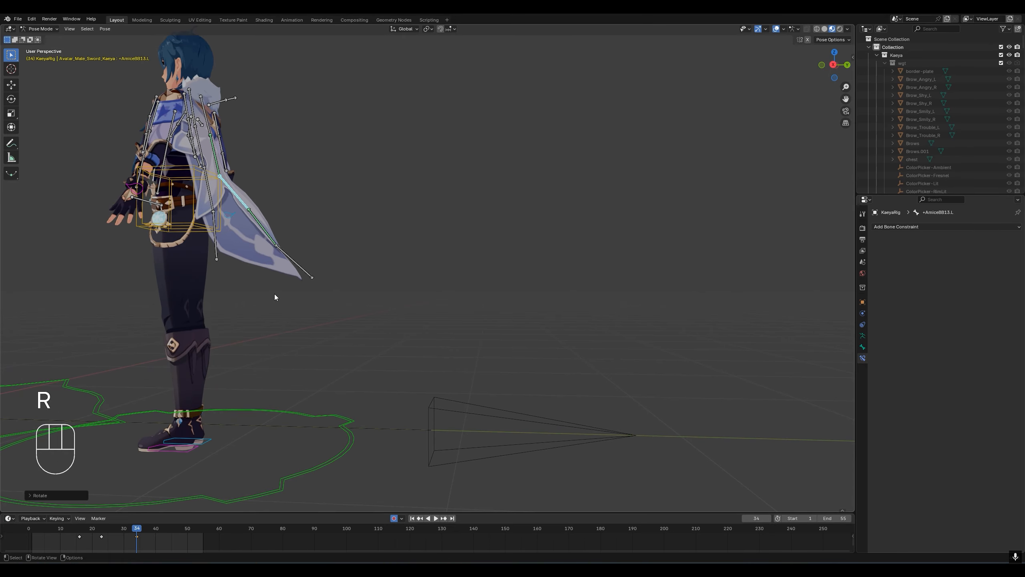
middle_drag(274, 297, 244, 436)
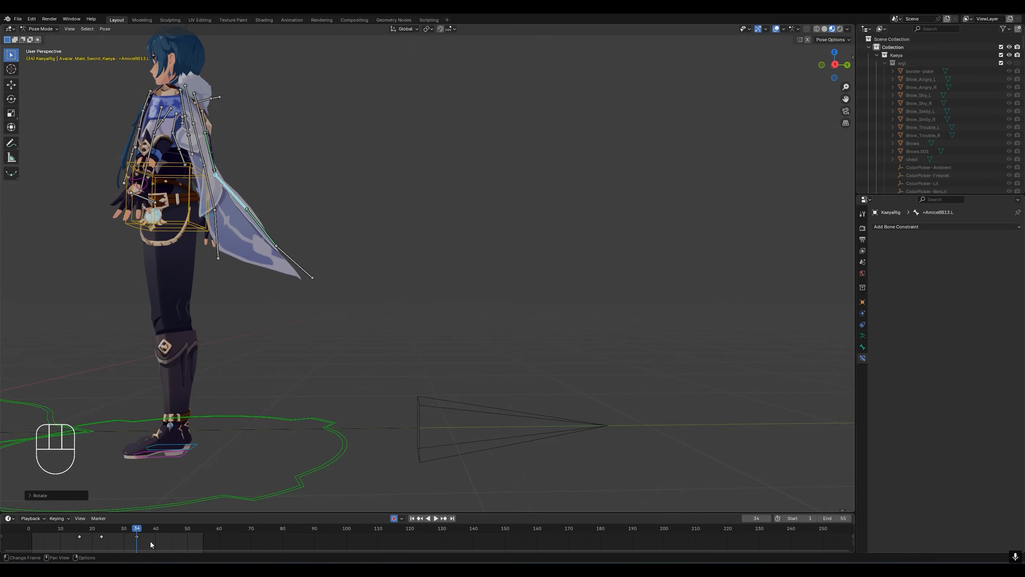
key(ctrl+z)
- Delete the keyframes of +AmiceBB13.L at frames 16 and 23
drag(136, 539, 63, 534)
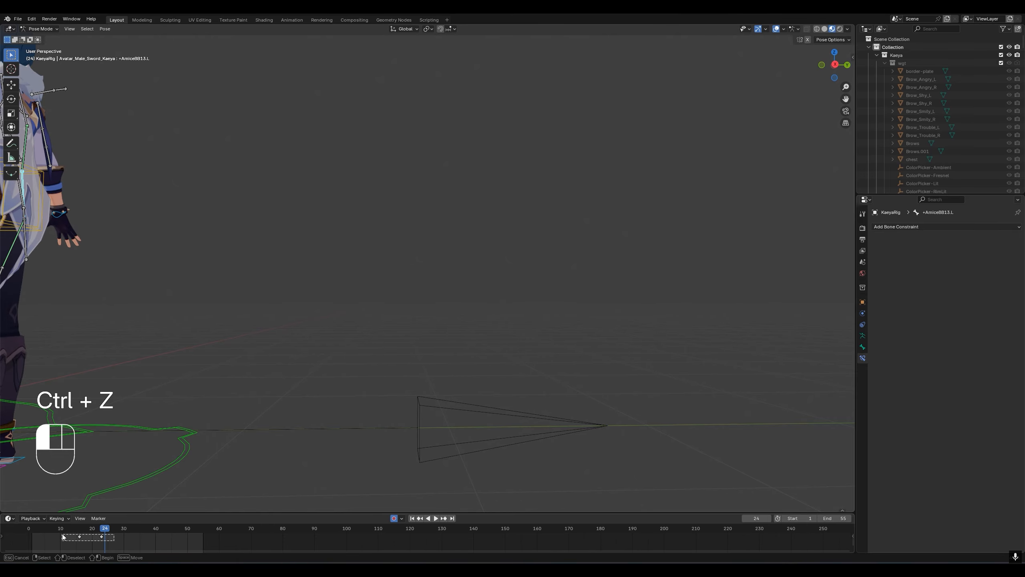
click(77, 536)
middle_drag(170, 337, 189, 424)
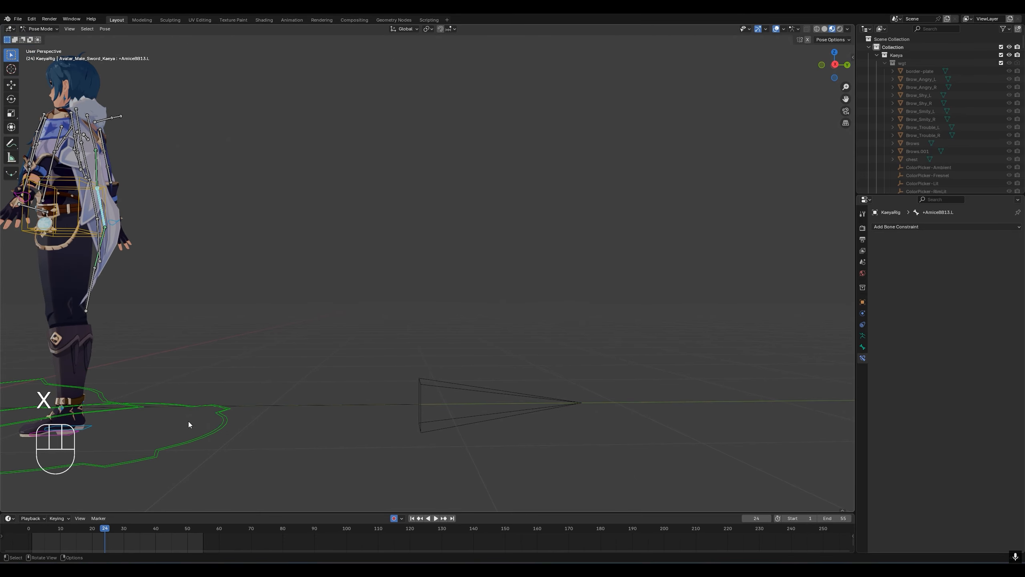
click(101, 531)
- At frame 55, pose the cape behind the legs by rotating +AmiceBB13.L and the tip bone +AmiceBB15.L, and delete the tip bone's earlier keyframes
middle_drag(176, 357, 191, 353)
drag(140, 534, 203, 534)
key(r)
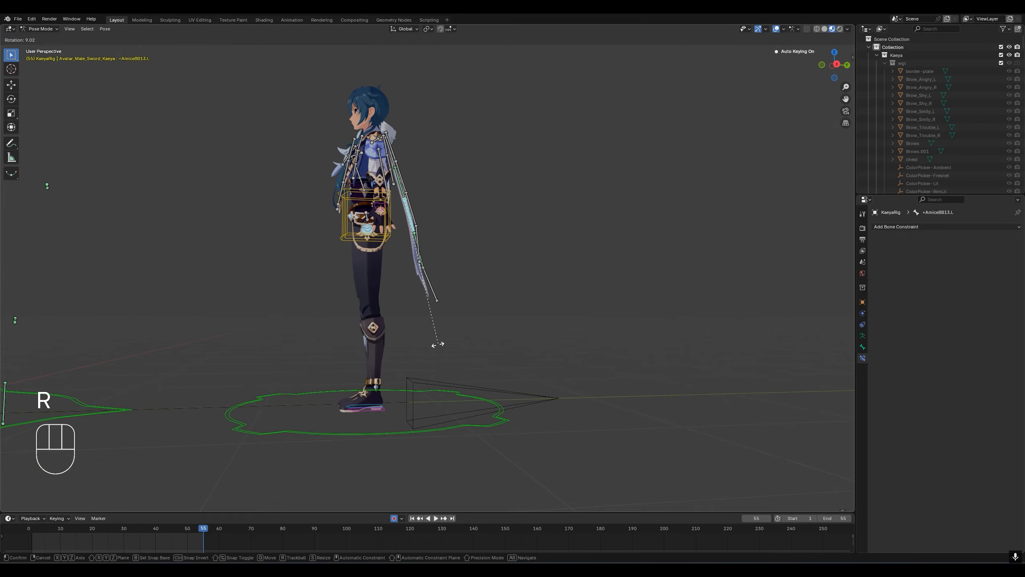
click(420, 350)
click(421, 296)
key(r)
click(418, 310)
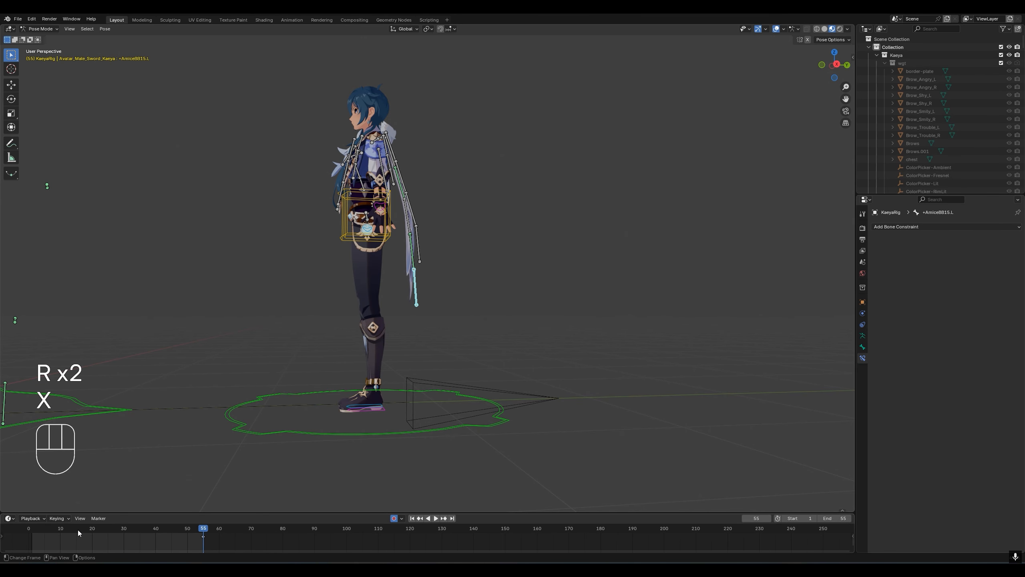
- Play from frame 1, stop at frame 23, and rotate +AmiceBB13.L and +AmiceBB15.L backward so the cape clears the legs
drag(79, 532, 32, 535)
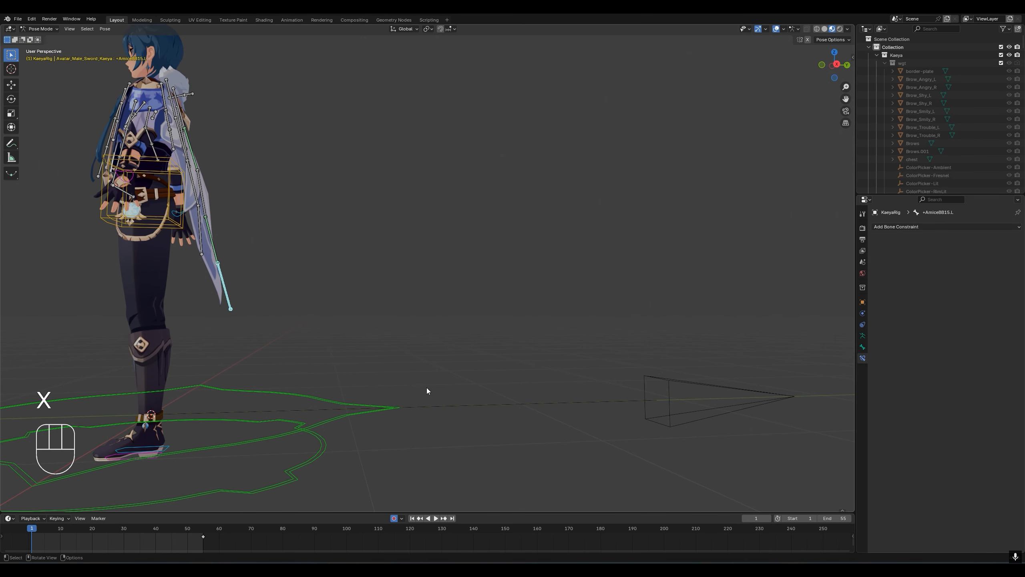
key(space)
key(space)
middle_drag(402, 383, 364, 221)
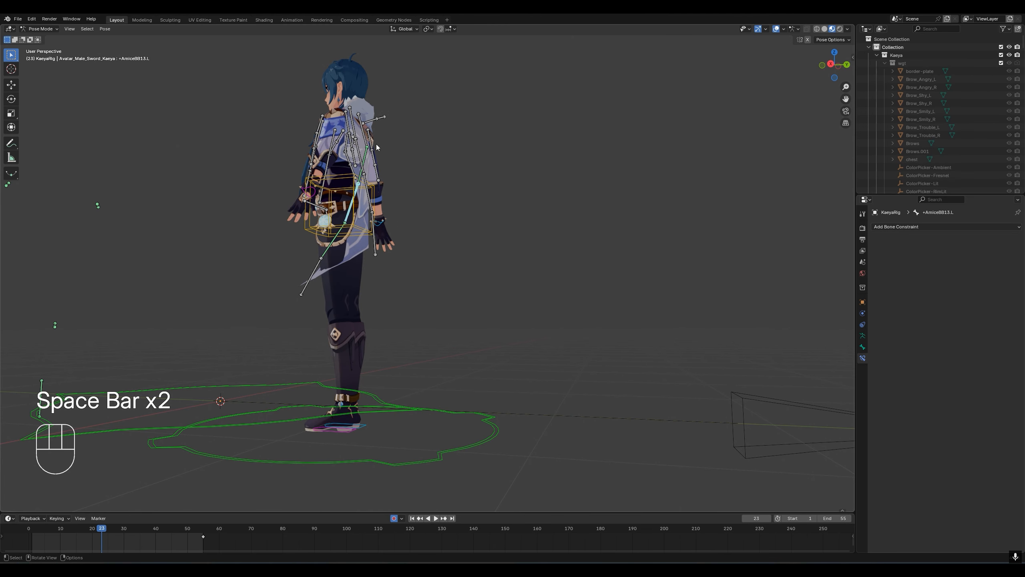
key(r)
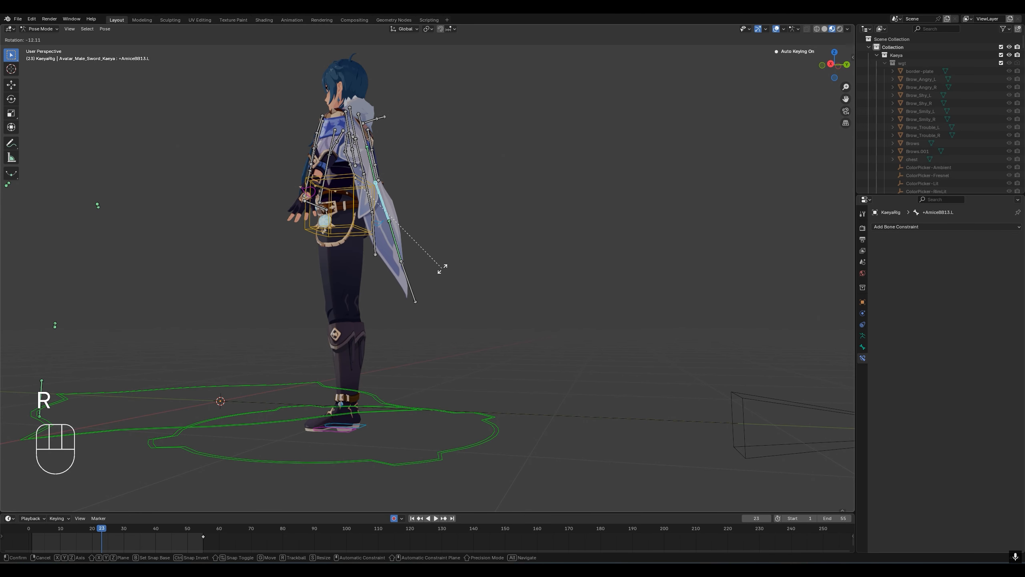
click(422, 296)
click(421, 297)
key(r)
click(460, 288)
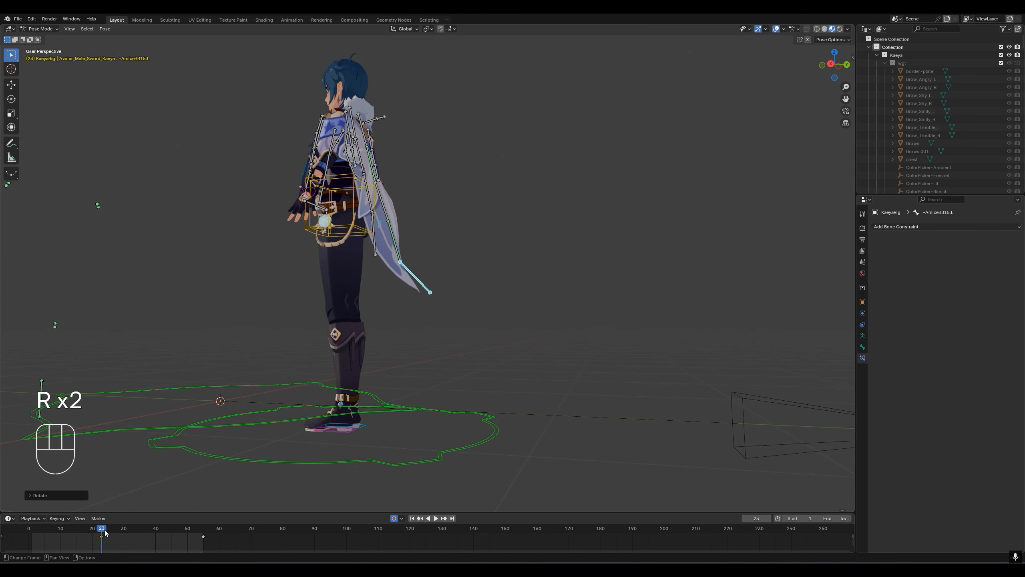
- Review the playback, and lower the raised cape at frame 23 by rotating +AmiceBB13.L
key(space)
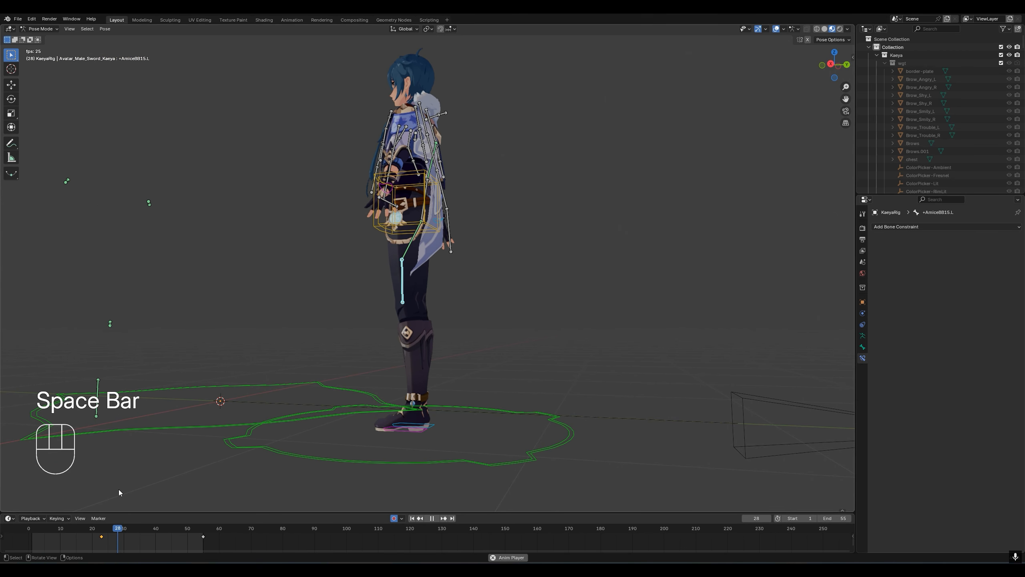
key(space)
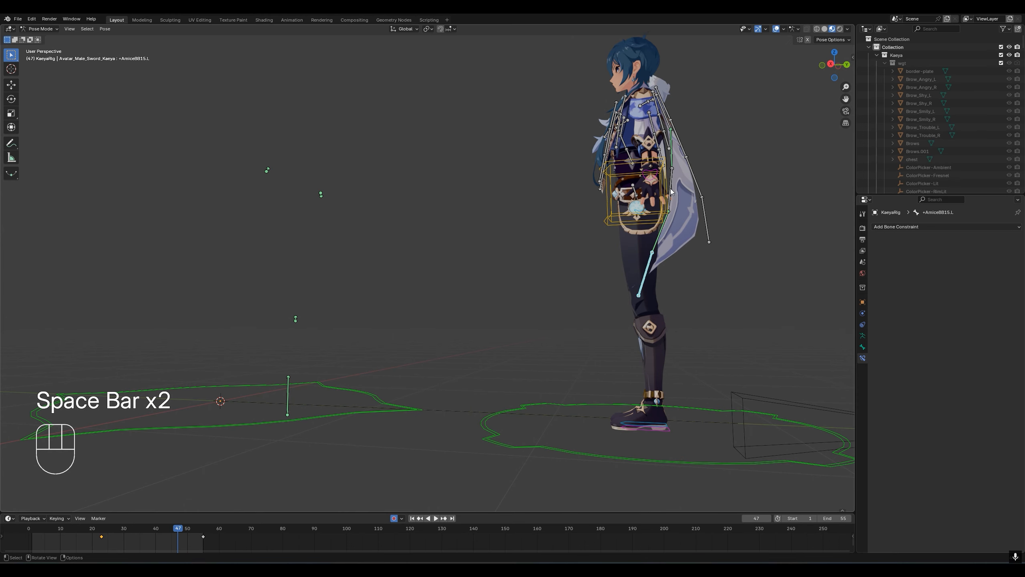
click(103, 535)
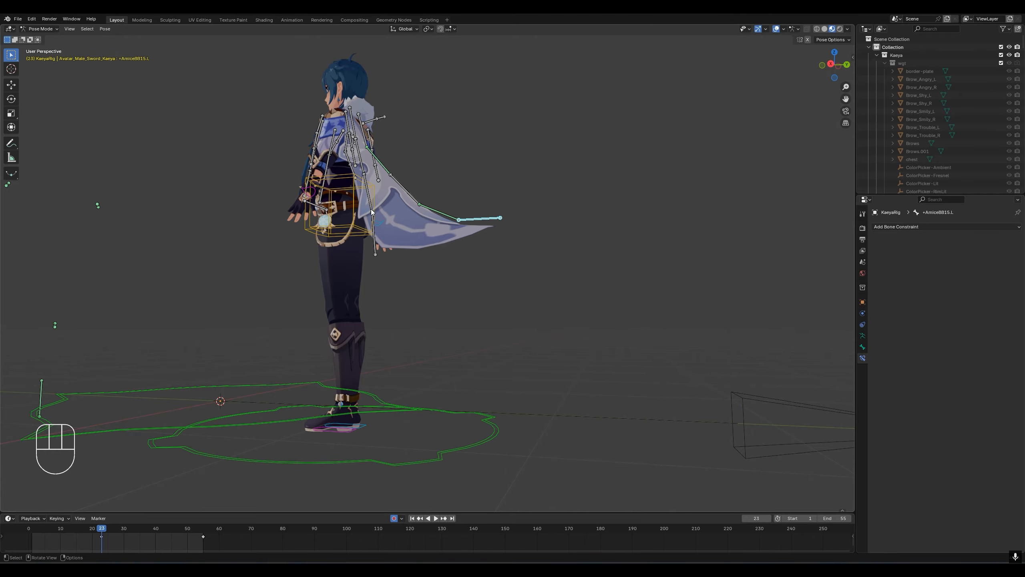
click(417, 194)
key(r)
click(360, 352)
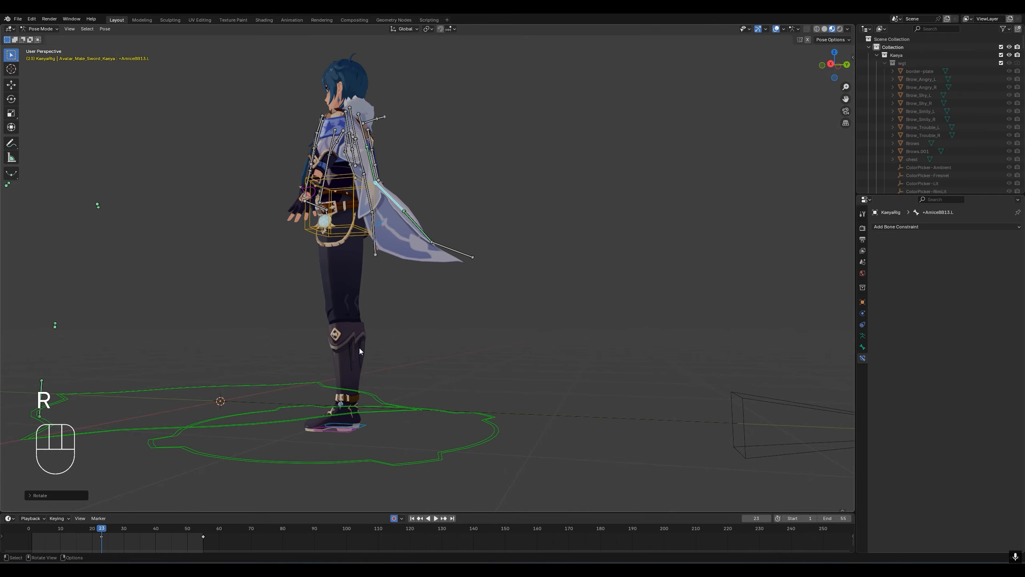
- At frame 1, rotate +AmiceBB13.L to set the cape's starting pose behind the body, and play back the motion
drag(56, 529, 32, 530)
middle_drag(241, 318, 267, 321)
key(r)
click(251, 343)
key(space)
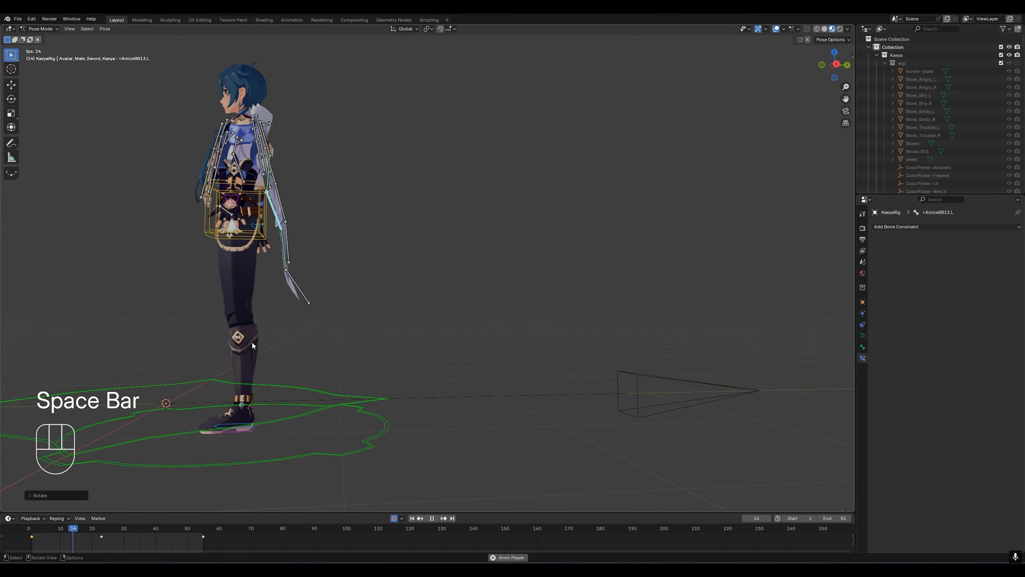
key(space)
- Bring the cape closer to the legs at frame 1 by rotating +AmiceBB13.L again, and play the animation from several angles
click(32, 528)
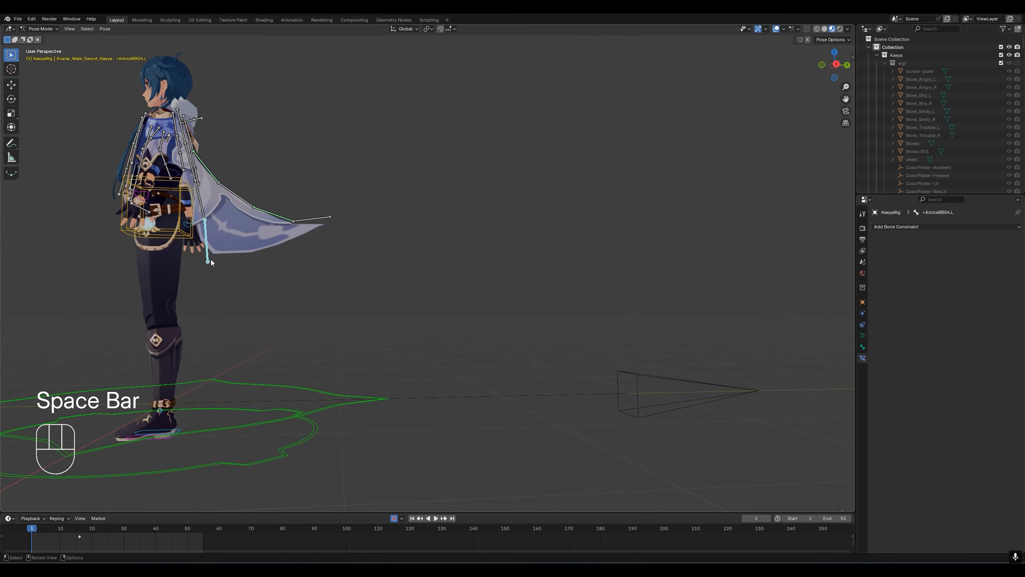
key(r)
click(260, 334)
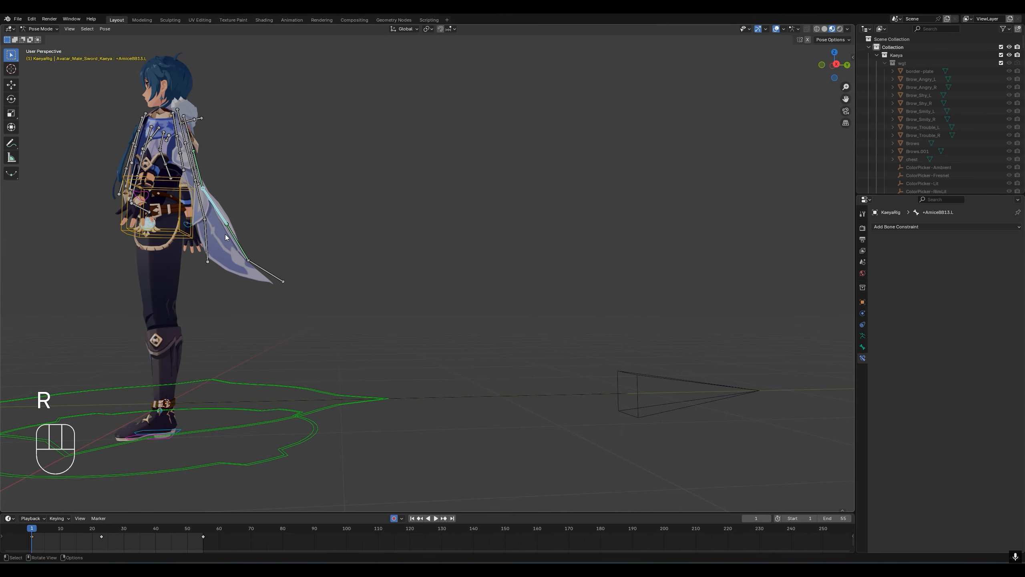
key(r)
click(252, 341)
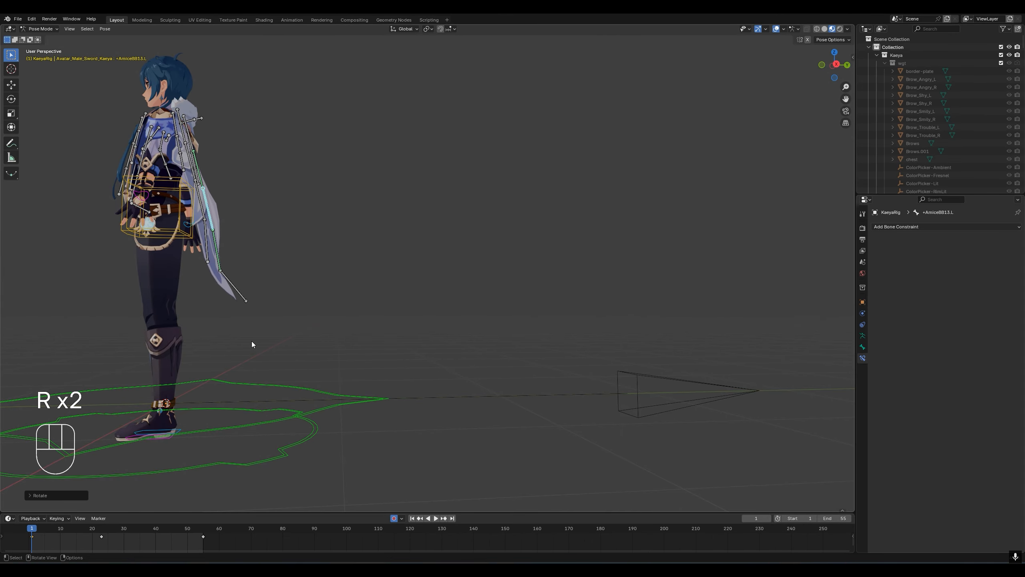
key(space)
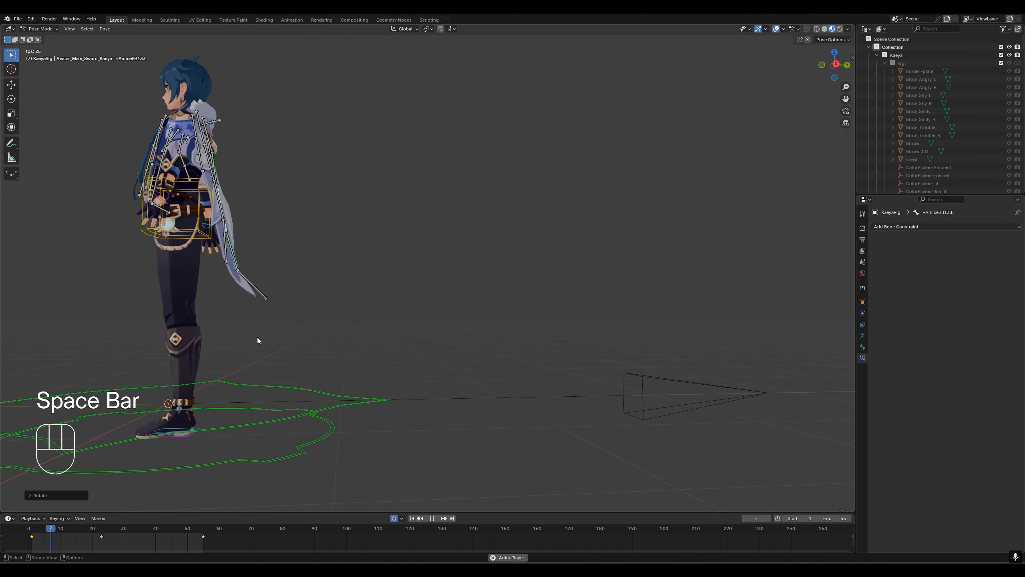
middle_drag(258, 336, 197, 344)
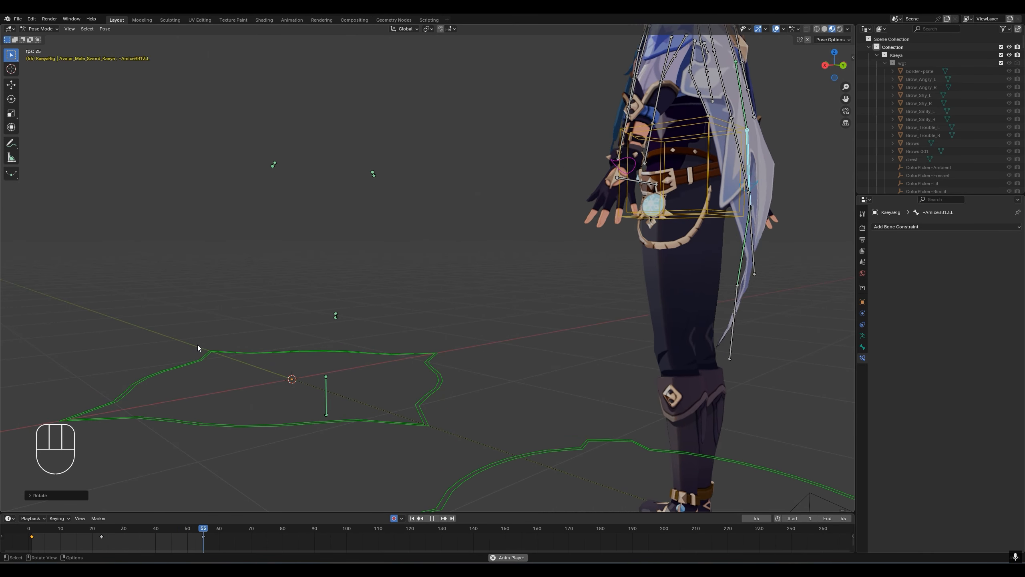
scroll(197, 344, down, 4)
key(space)
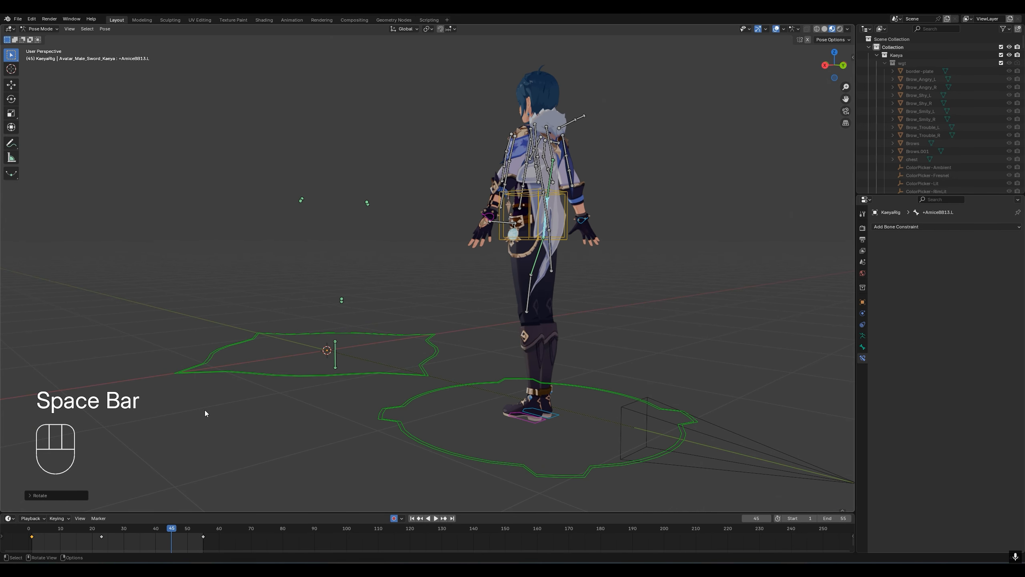
- At frame 45, rotate the lower cape bone +AmiceBB15.L backward so the cape tip swings away from the legs
click(530, 313)
middle_drag(530, 313, 619, 356)
key(r)
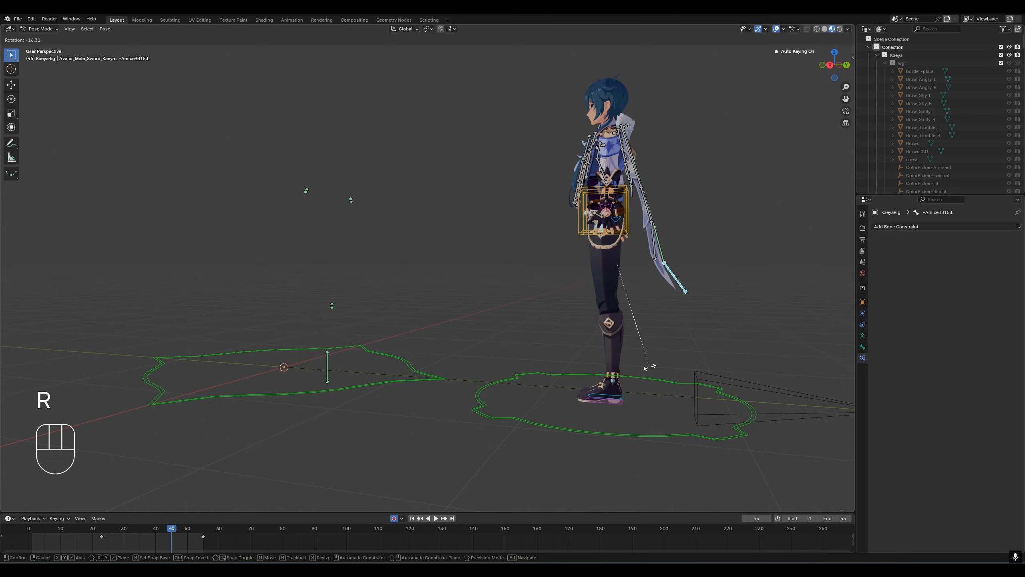
click(650, 367)
- Play the animation on from frame 55 and check from the side how the cape moves past the legs
click(203, 529)
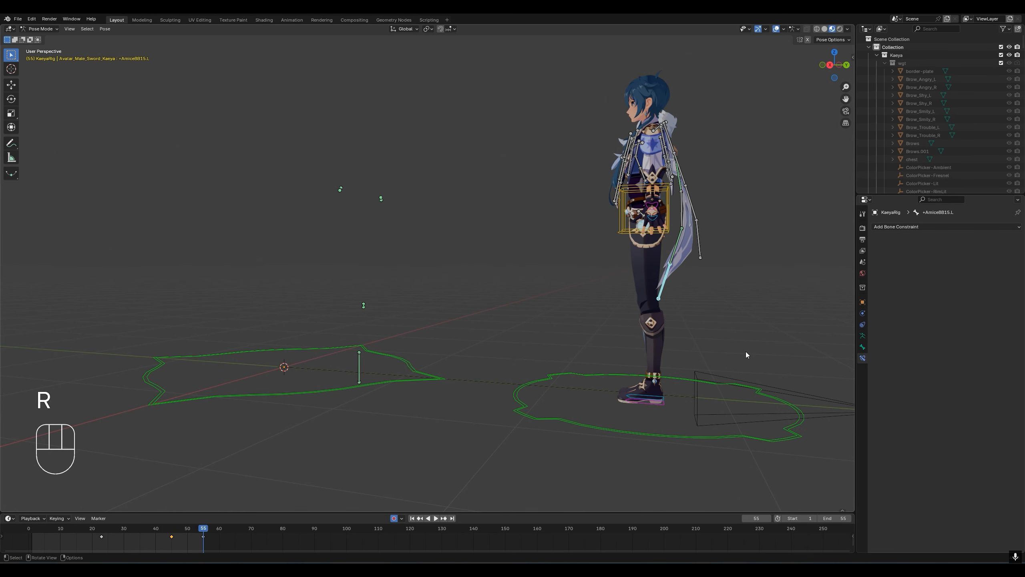
key(space)
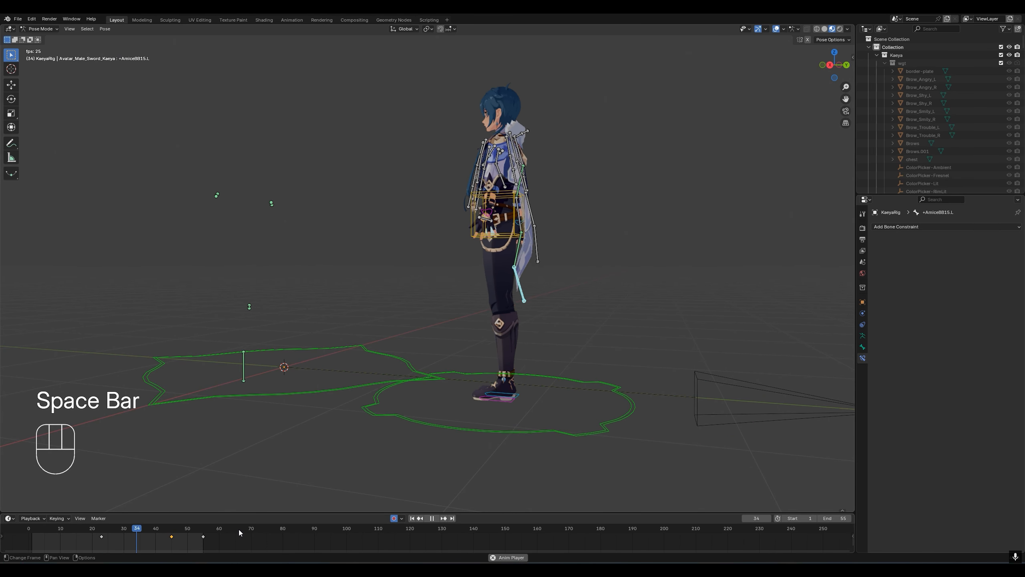
middle_drag(291, 484, 488, 348)
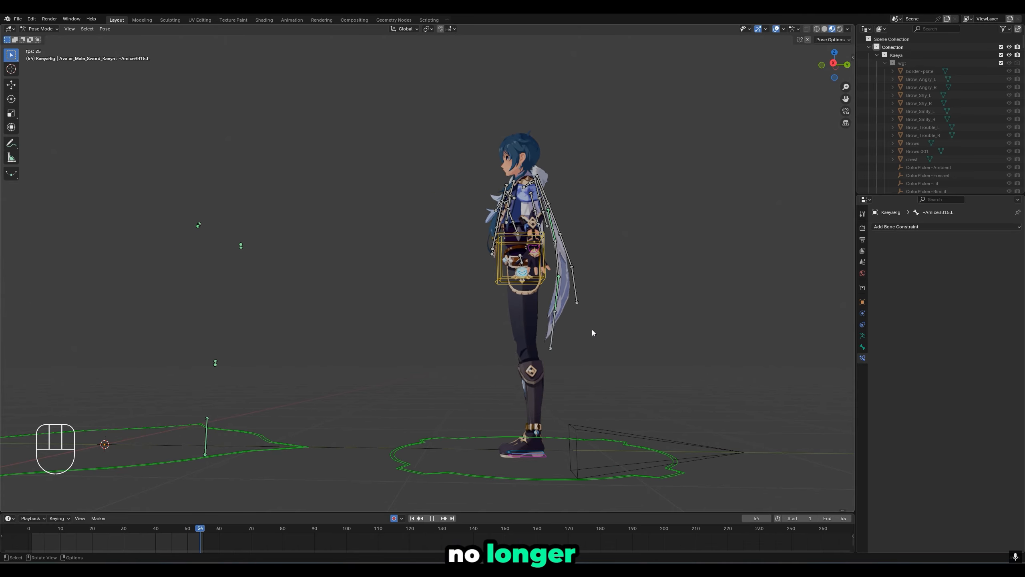
key(space)
key(space)
key(space)
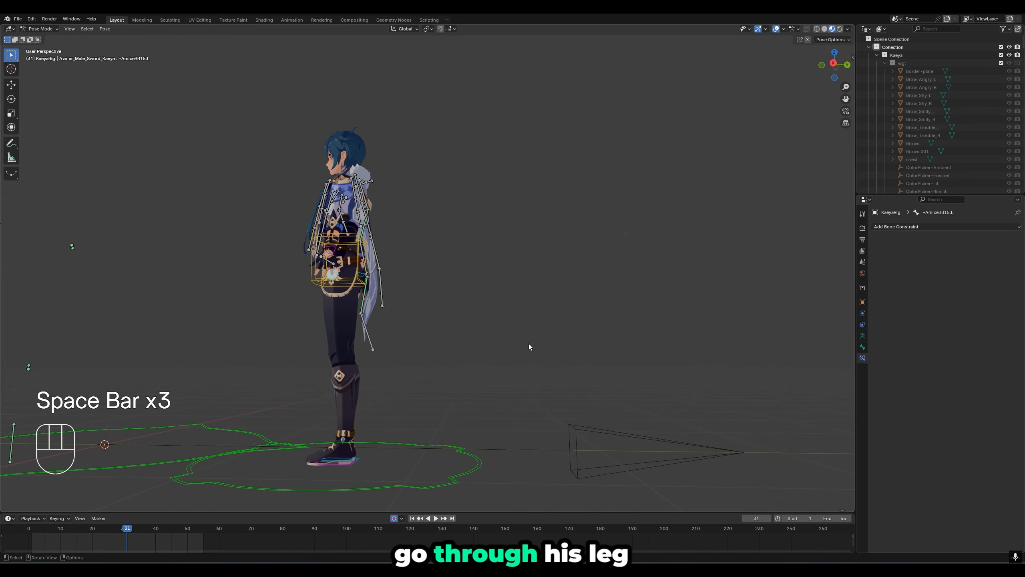
key(space)
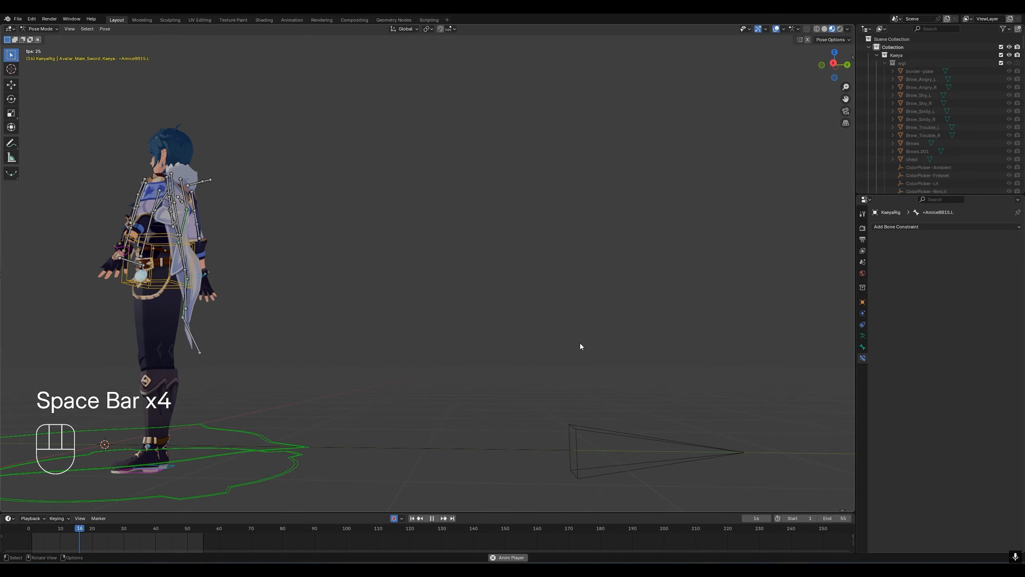
key(space)
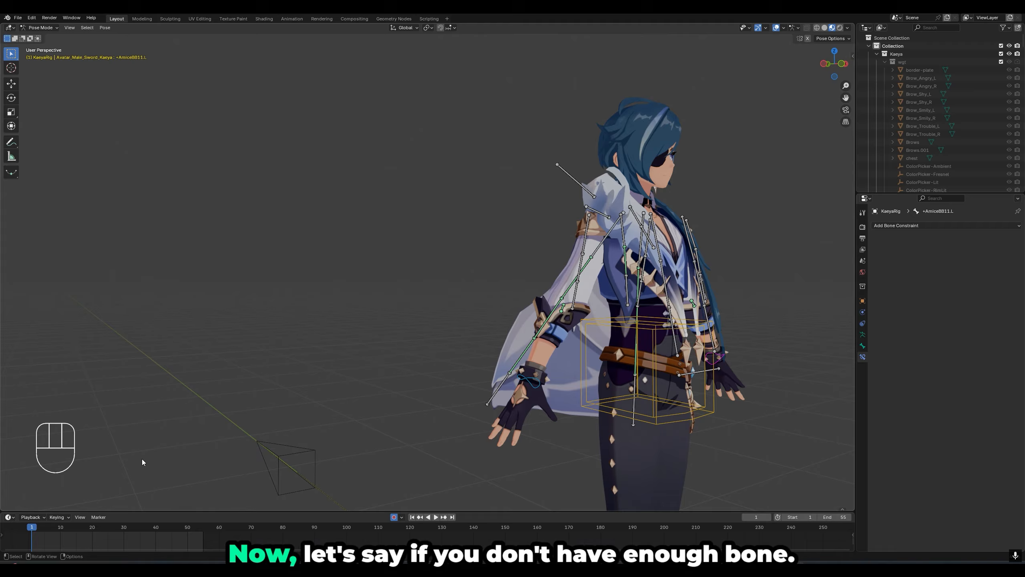
- Select the fur collar bone +CollarS R A01 and try rotating it to test how the collar deforms
shift+middle_drag(477, 263, 336, 213)
scroll(364, 295, up, 1)
click(336, 213)
middle_drag(295, 240, 261, 237)
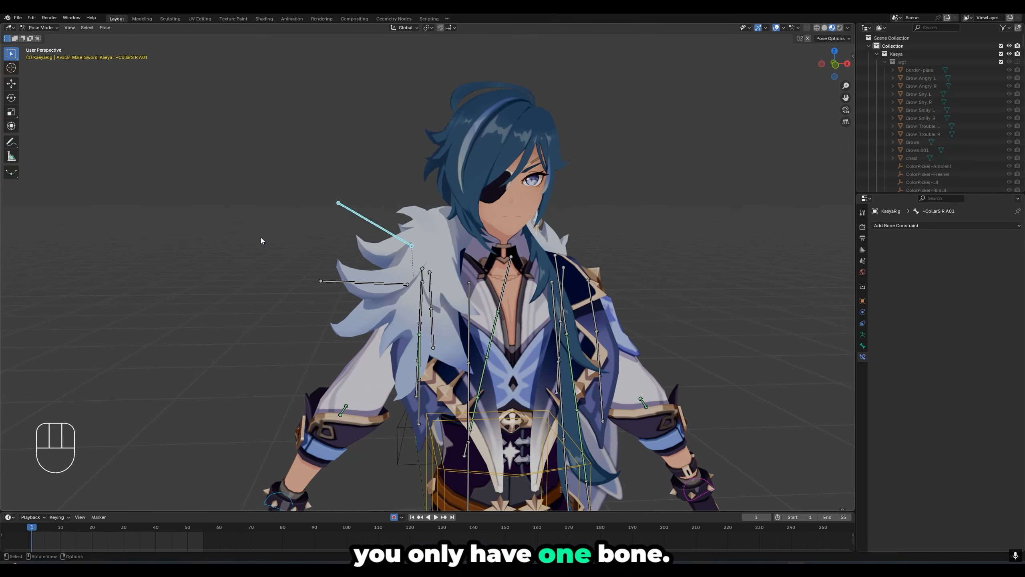
scroll(261, 237, up, 4)
key(r)
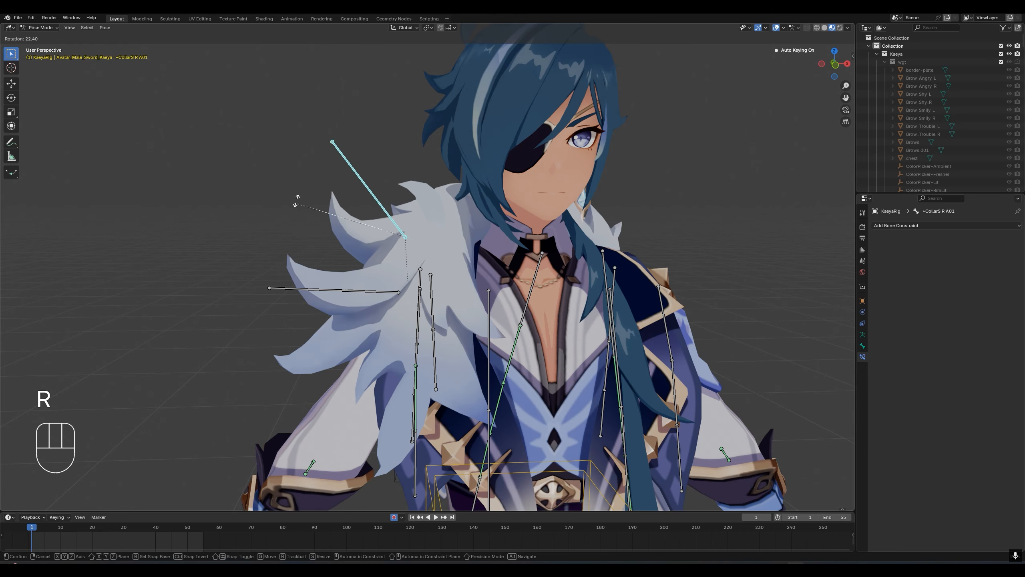
click(314, 209)
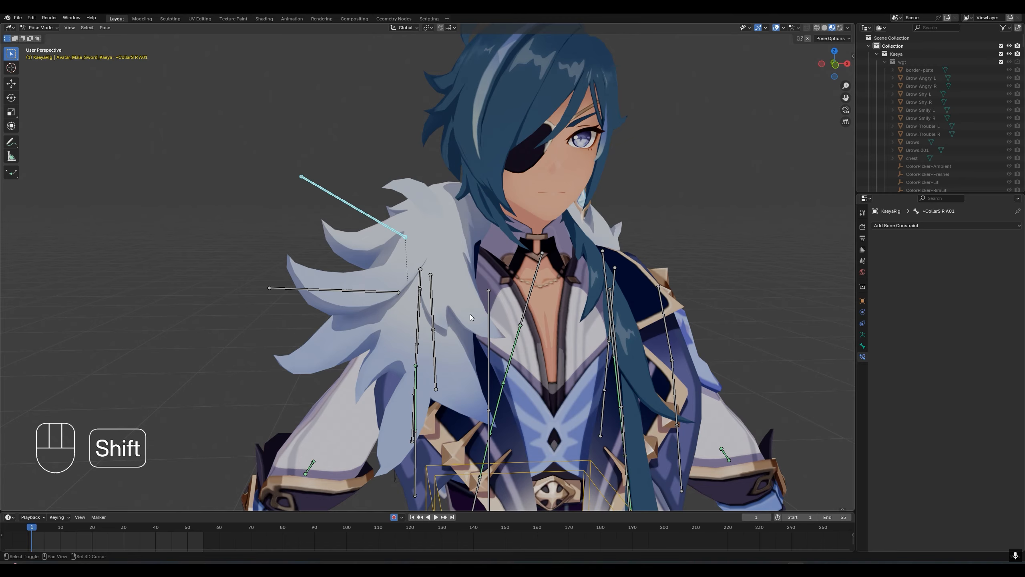
- In Edit Mode, extrude a short new bone from the tip of +CollarS R A01, in line with it
click(351, 163)
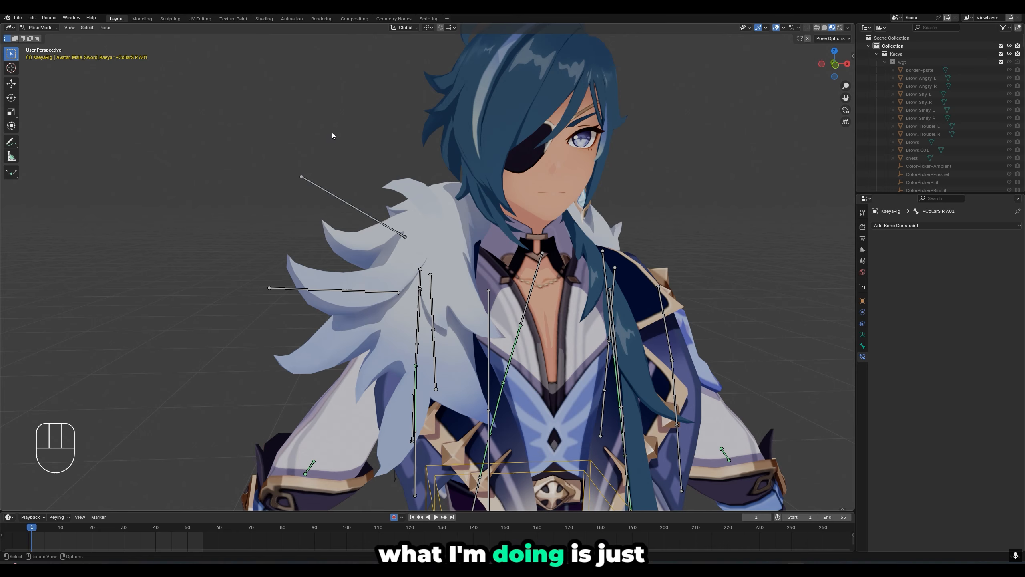
drag(342, 129, 291, 202)
click(42, 27)
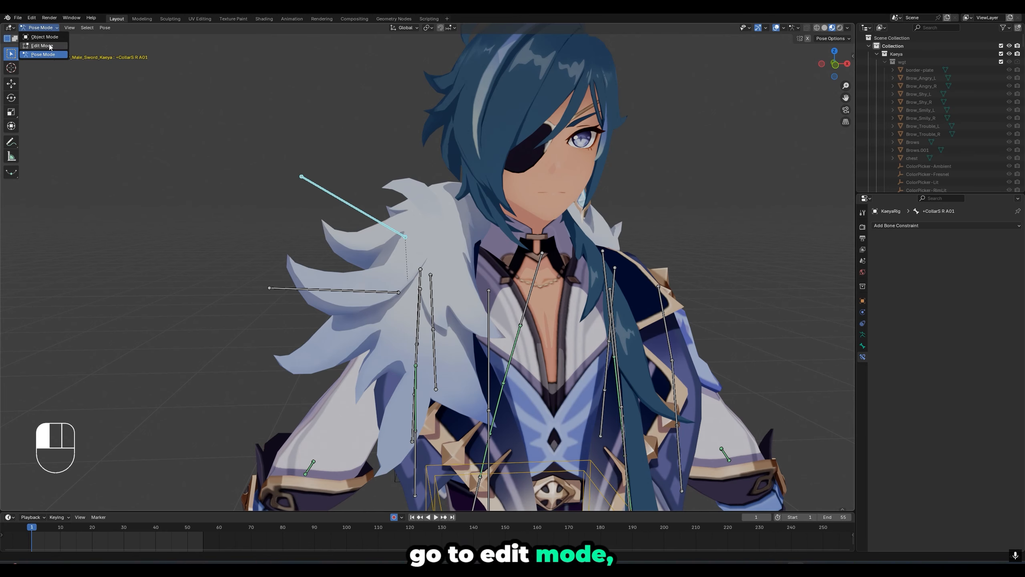
click(50, 46)
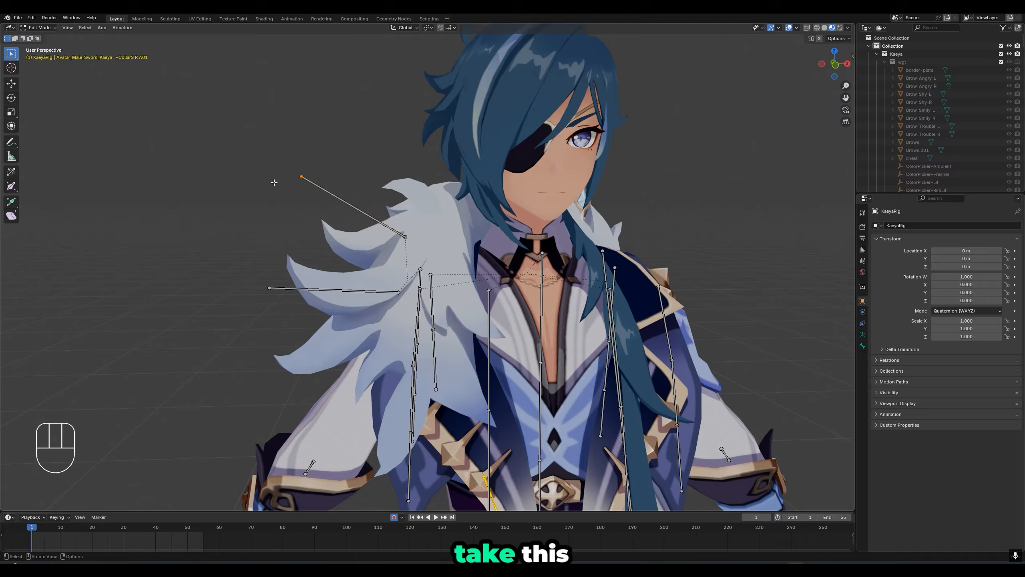
scroll(300, 182, up, 2)
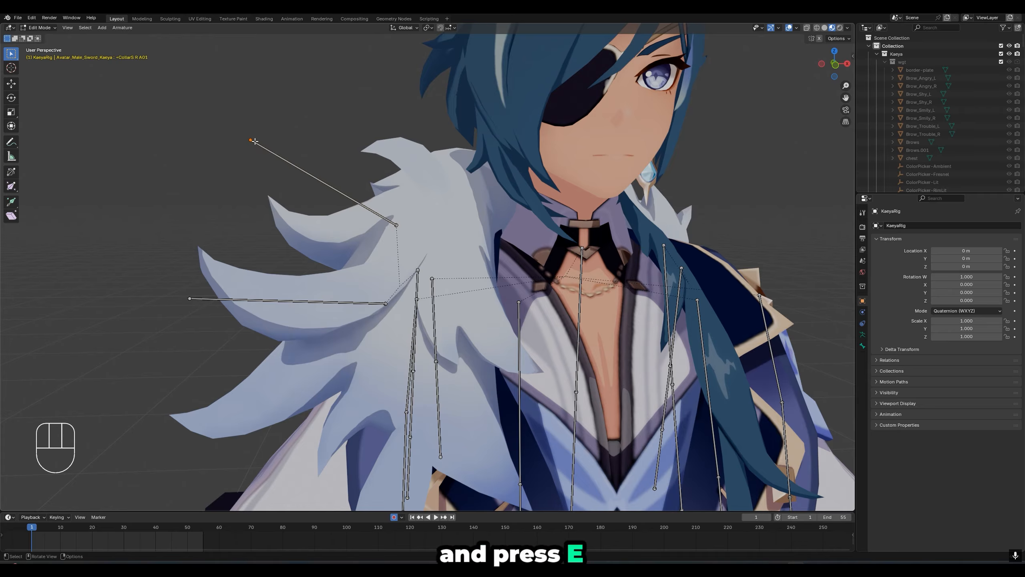
key(e)
click(236, 131)
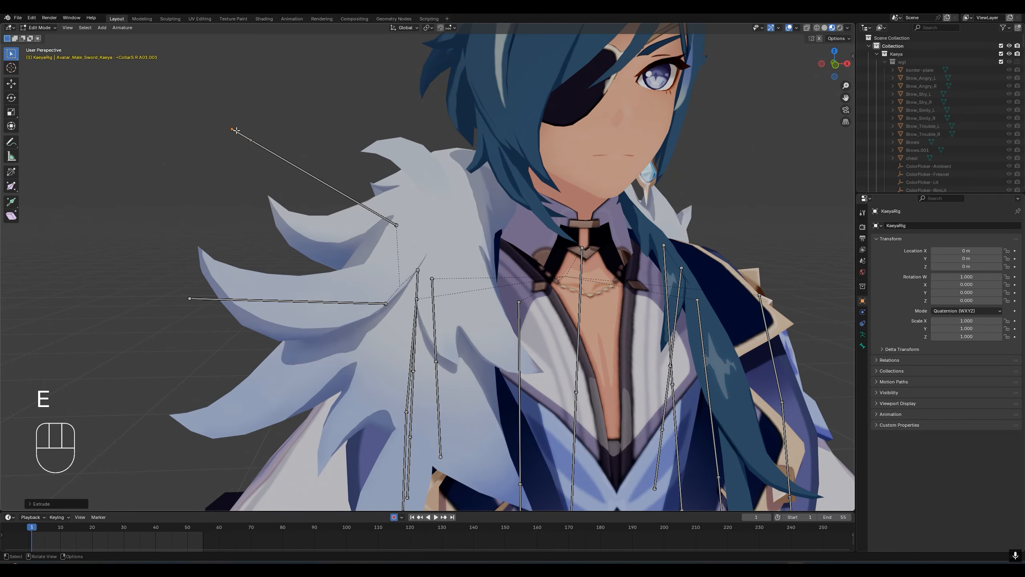
- Move the joint between the two collar bones toward the middle of the chain, and pull the new bone's tip slightly inward
click(253, 139)
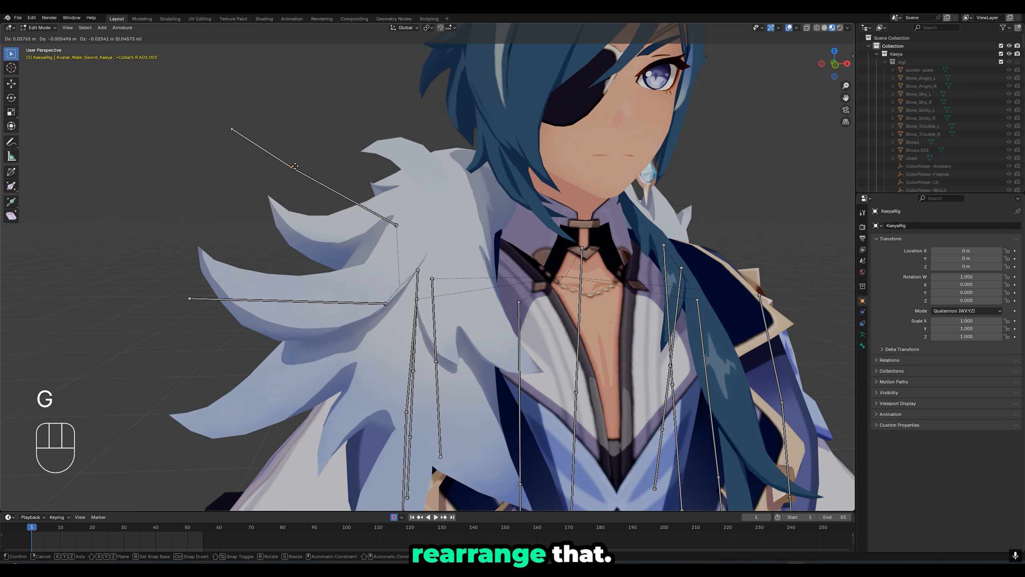
click(295, 163)
key(g)
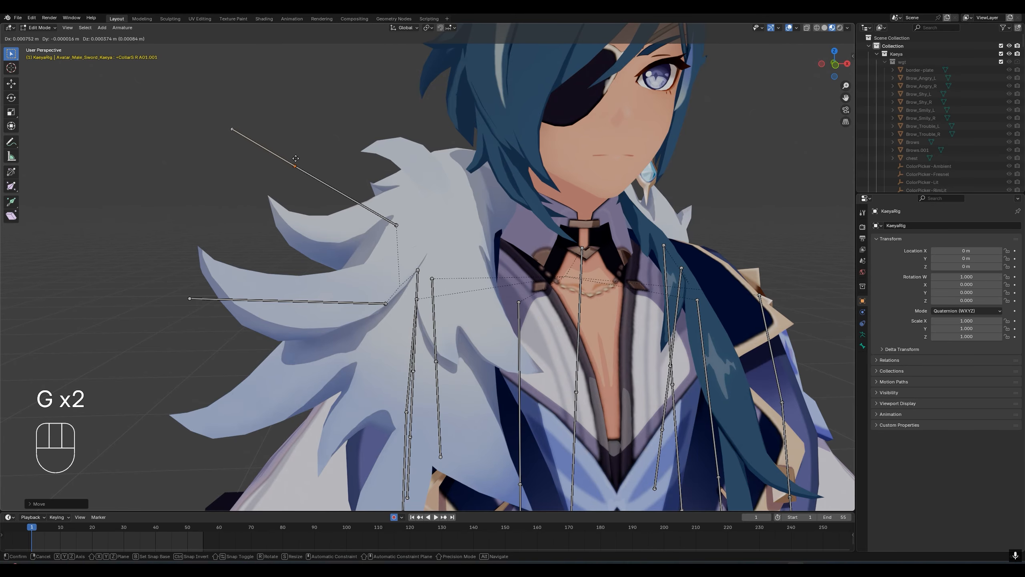
click(296, 162)
drag(245, 118, 220, 130)
key(g)
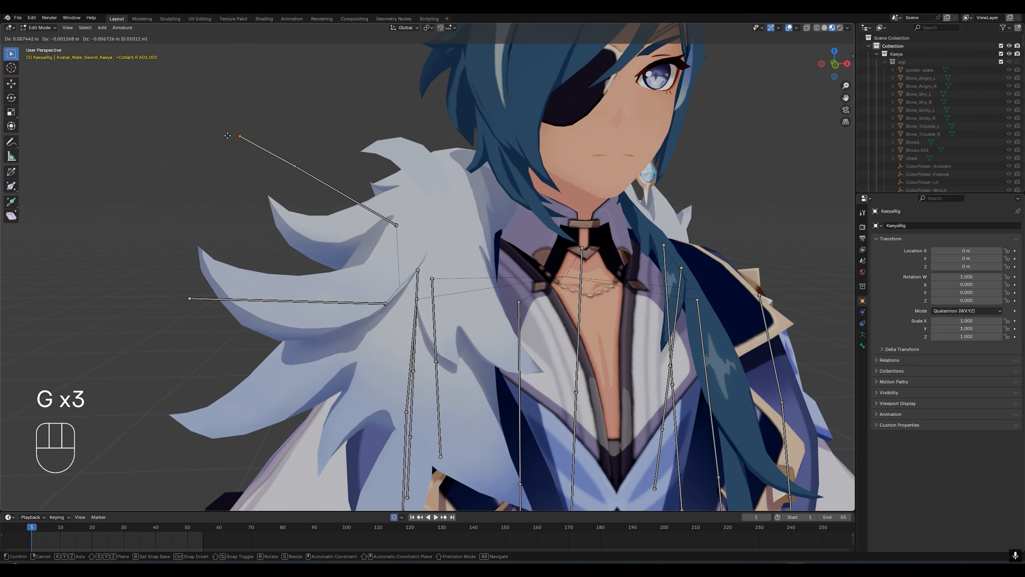
click(226, 136)
- In Pose Mode, add a Damped Track constraint to +CollarS R A01 targeting +CollarS R A01.001, with an influence of 0.594
middle_drag(226, 137, 243, 178)
click(41, 27)
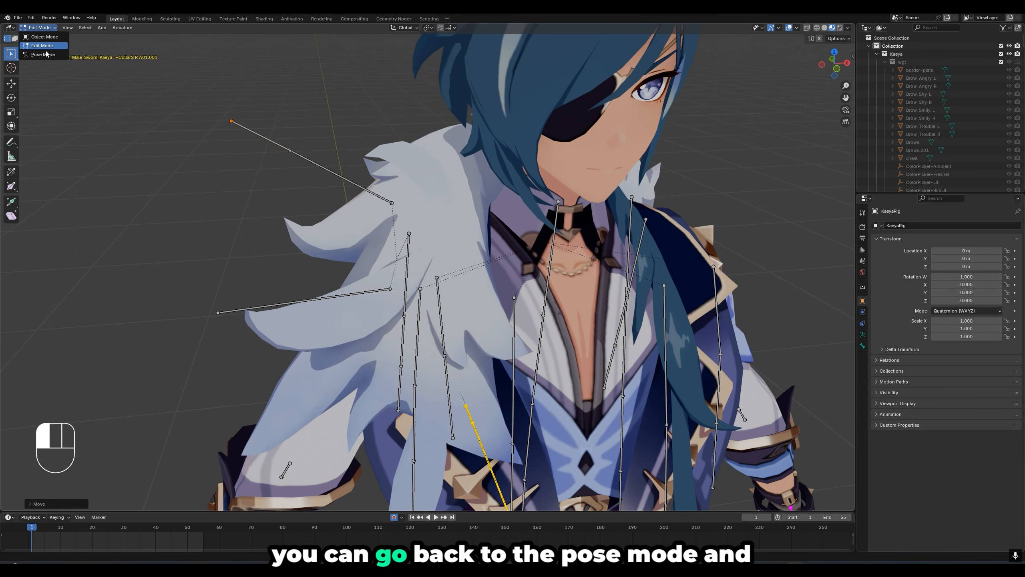
click(41, 55)
click(239, 127)
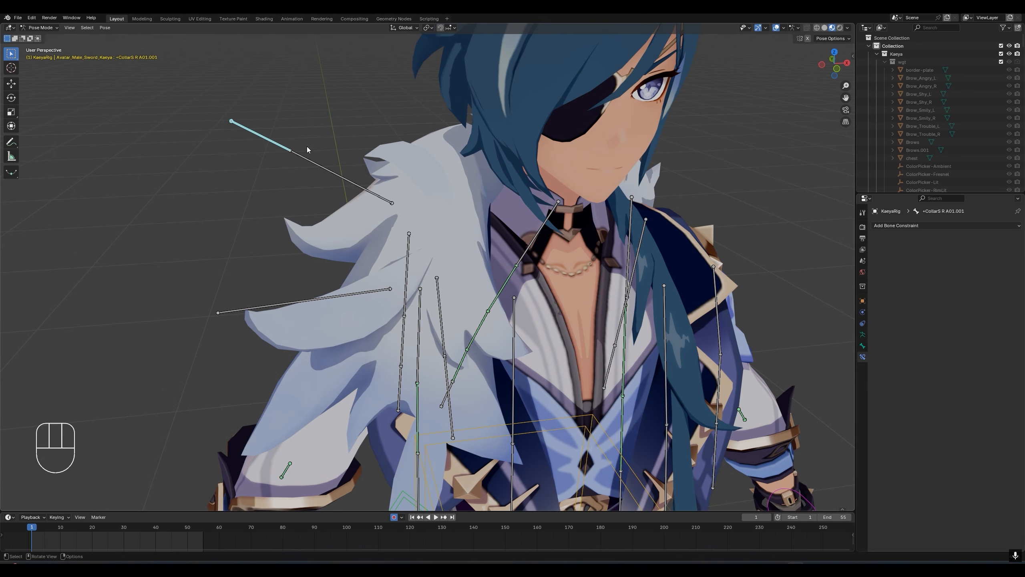
shift+click(304, 156)
key(shift+ctrl+c)
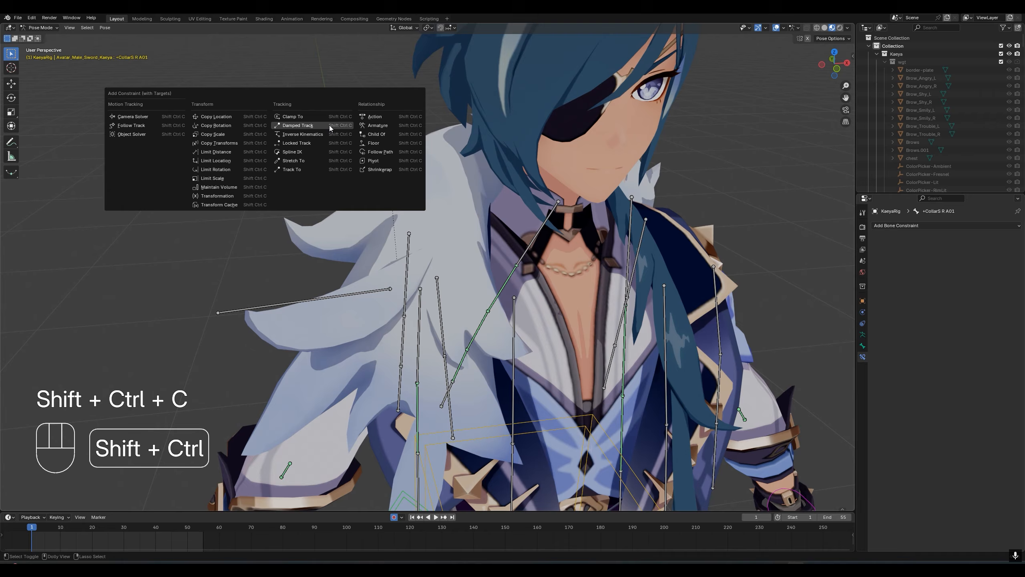
click(329, 126)
drag(996, 293, 973, 294)
- Play the animation repeatedly from near and far to examine how the constrained fur collar follows the body
scroll(204, 177, down, 3)
middle_drag(204, 177, 495, 160)
key(space)
key(space)
scroll(331, 144, up, 8)
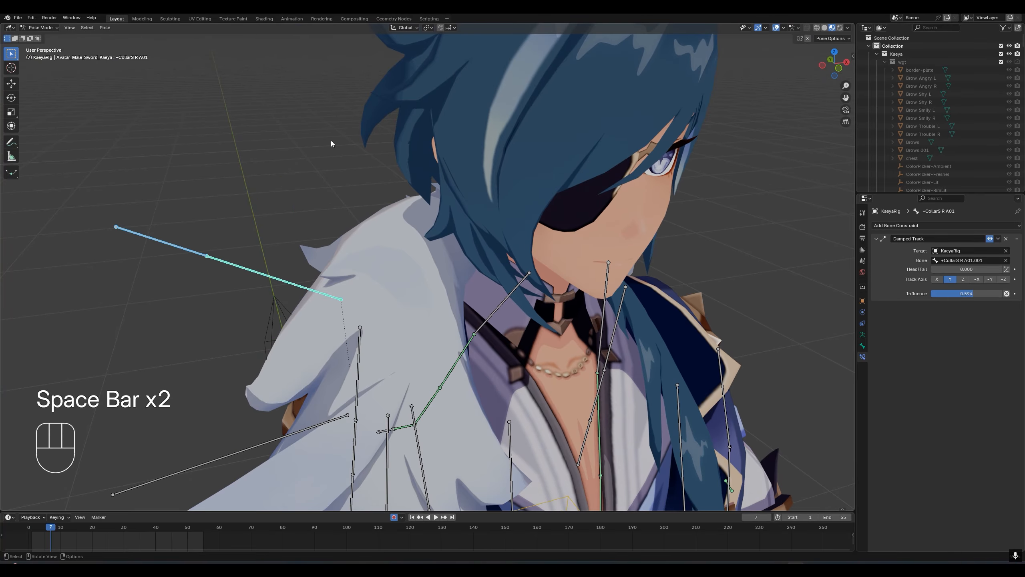
key(space)
scroll(331, 143, down, 10)
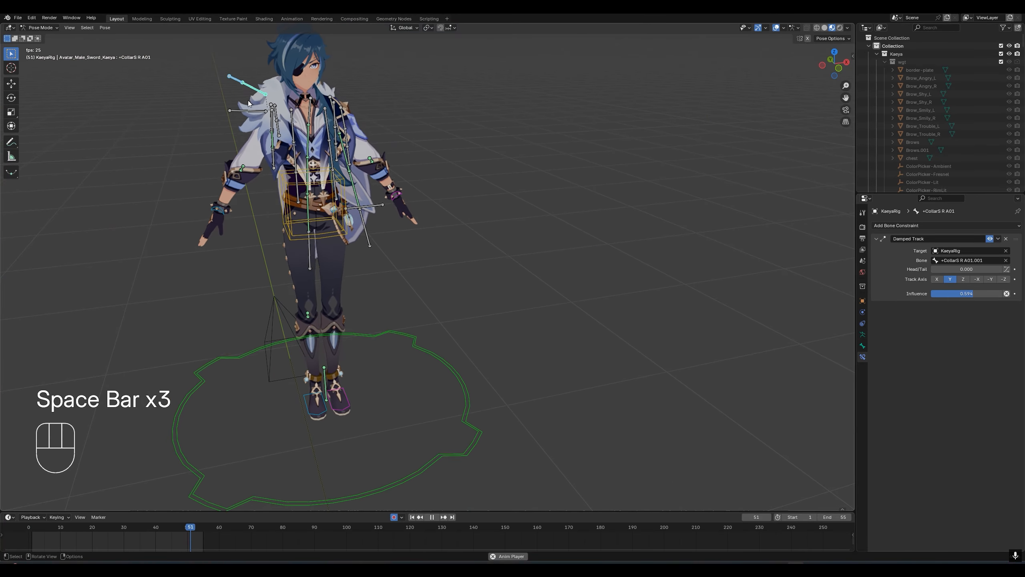
scroll(248, 100, up, 8)
scroll(218, 120, down, 7)
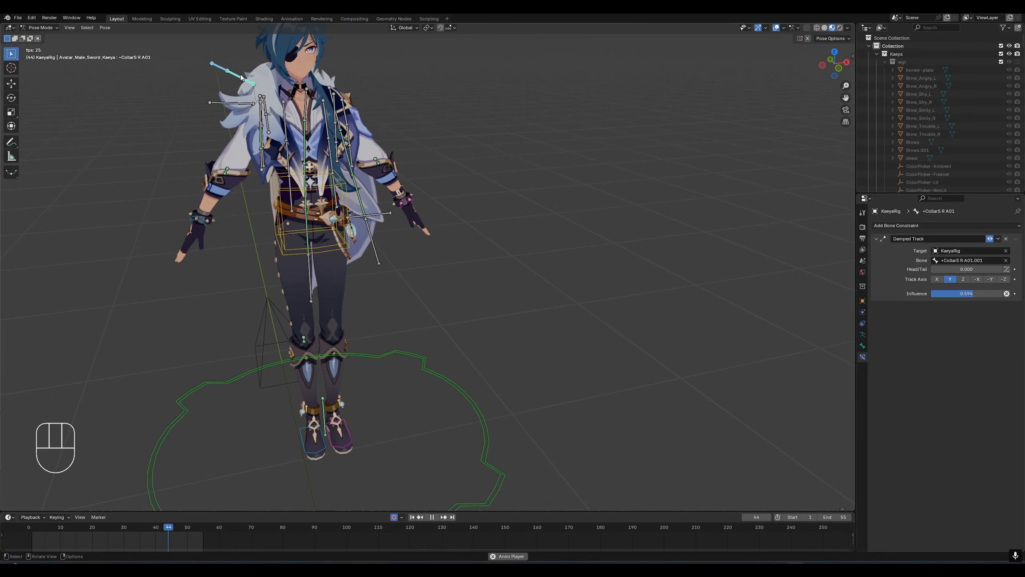
scroll(266, 82, up, 8)
scroll(407, 117, down, 8)
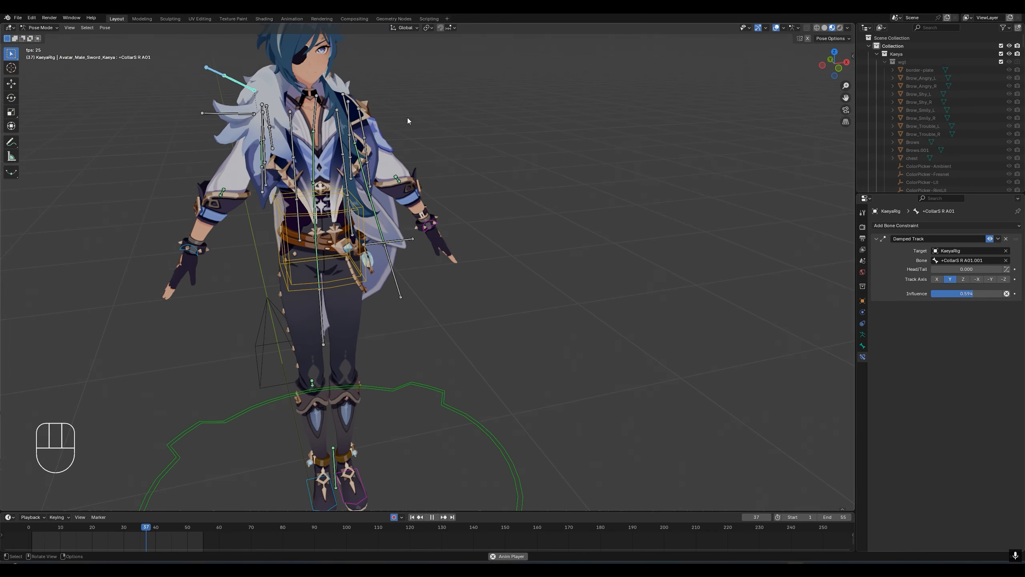
scroll(407, 117, down, 2)
scroll(407, 117, up, 8)
scroll(407, 117, down, 6)
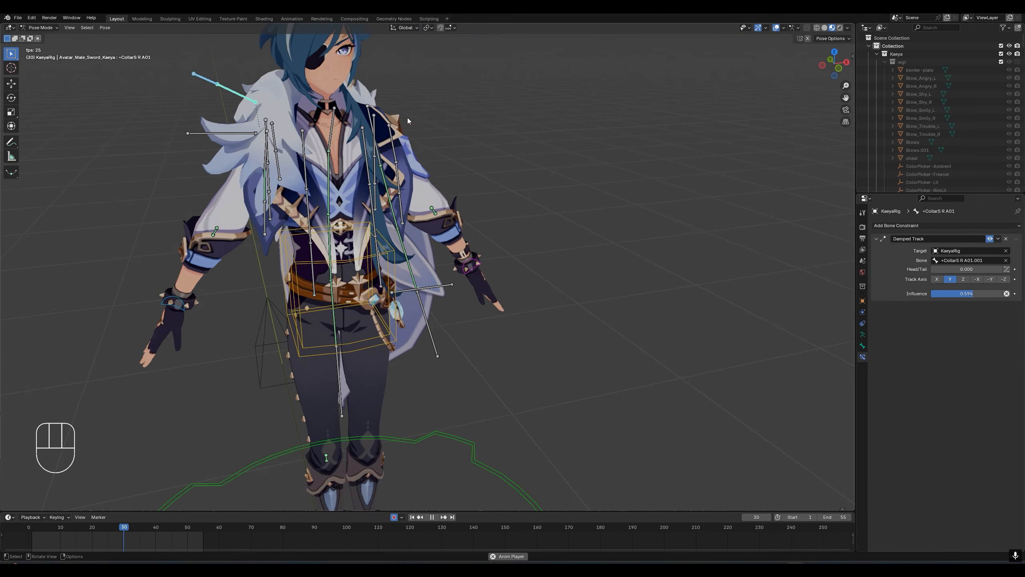
scroll(407, 117, down, 4)
scroll(252, 85, up, 7)
scroll(253, 85, down, 4)
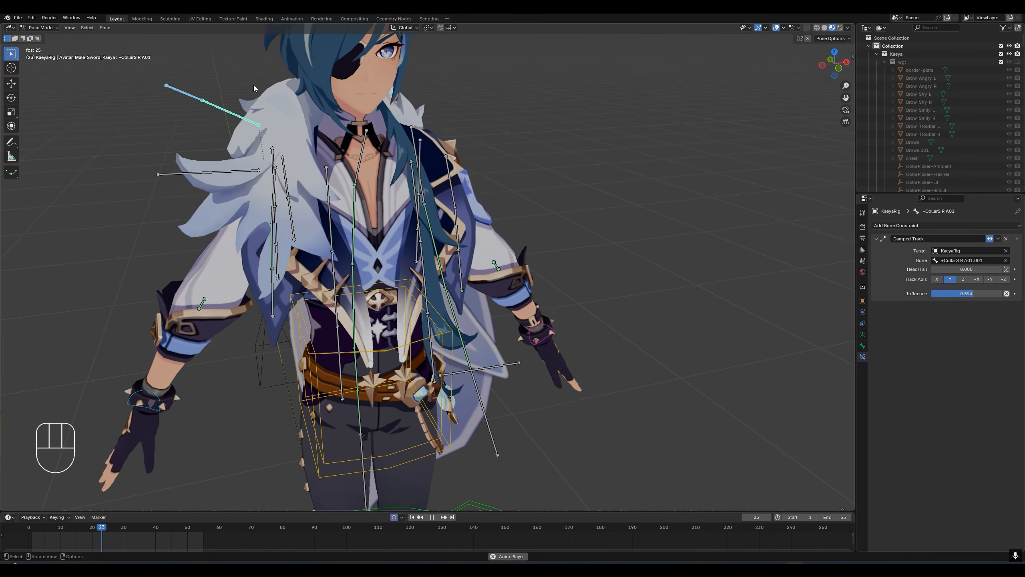
scroll(253, 85, down, 5)
scroll(314, 93, up, 8)
key(space)
scroll(313, 109, down, 2)
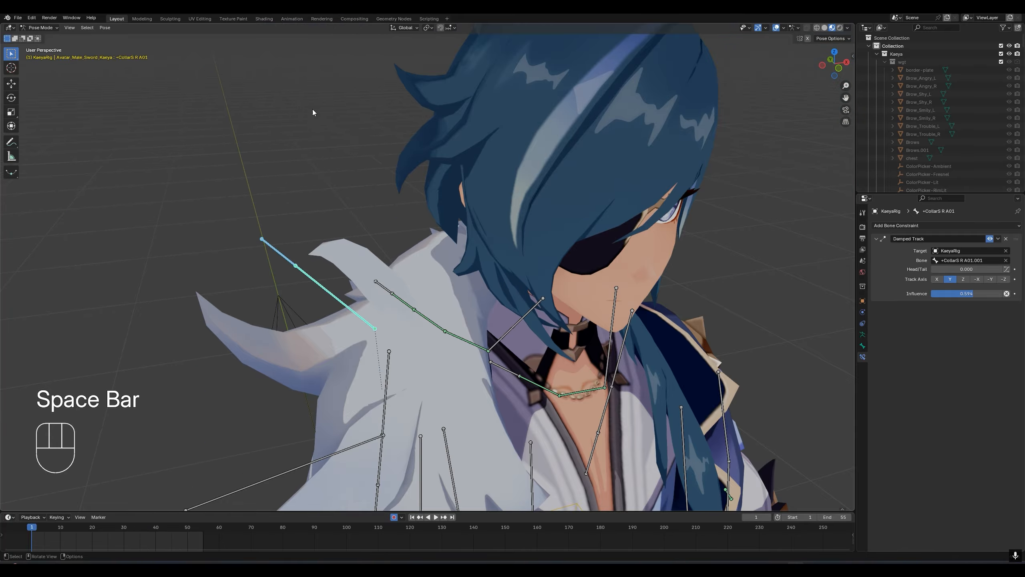
key(space)
scroll(362, 150, down, 6)
key(space)
key(space)
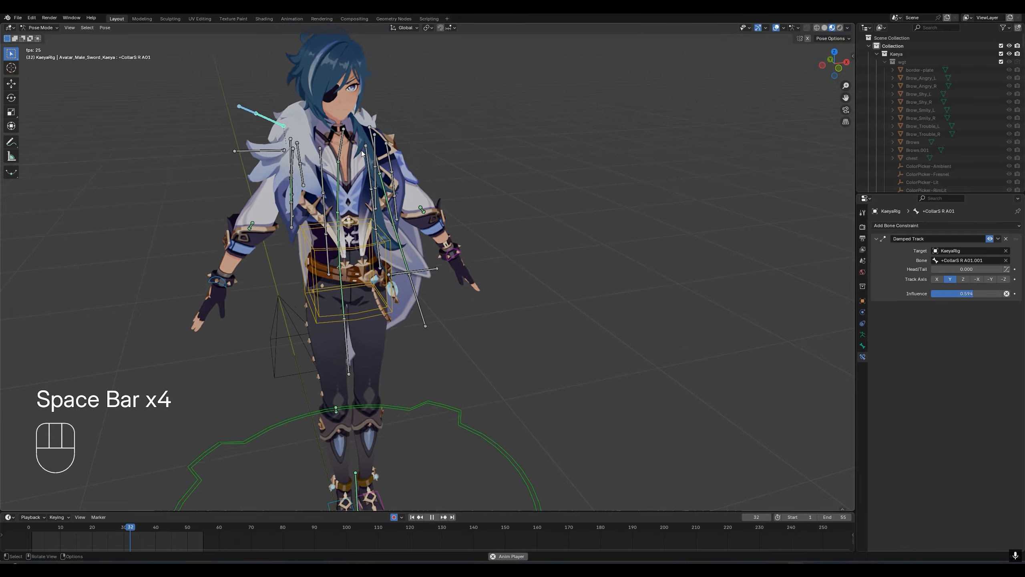
scroll(362, 151, down, 2)
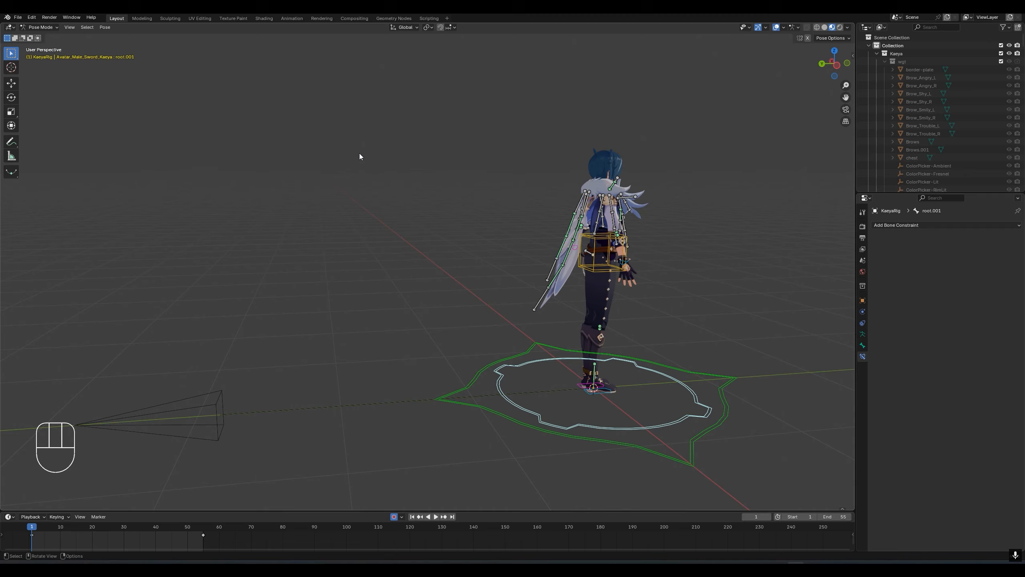
- Inspect the constraint setup on cape bones +AmiceBB12.L and +AmiceBB11.L from behind and the side, and select the root.001 control
scroll(392, 237, up, 4)
shift+middle_drag(392, 237, 258, 272)
scroll(386, 259, up, 2)
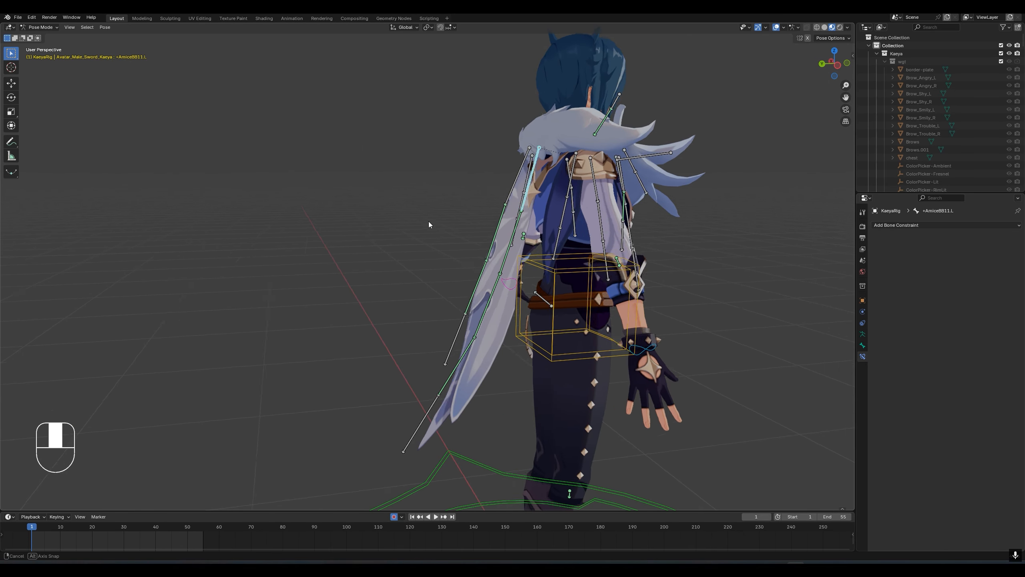
middle_drag(429, 221, 465, 225)
click(515, 233)
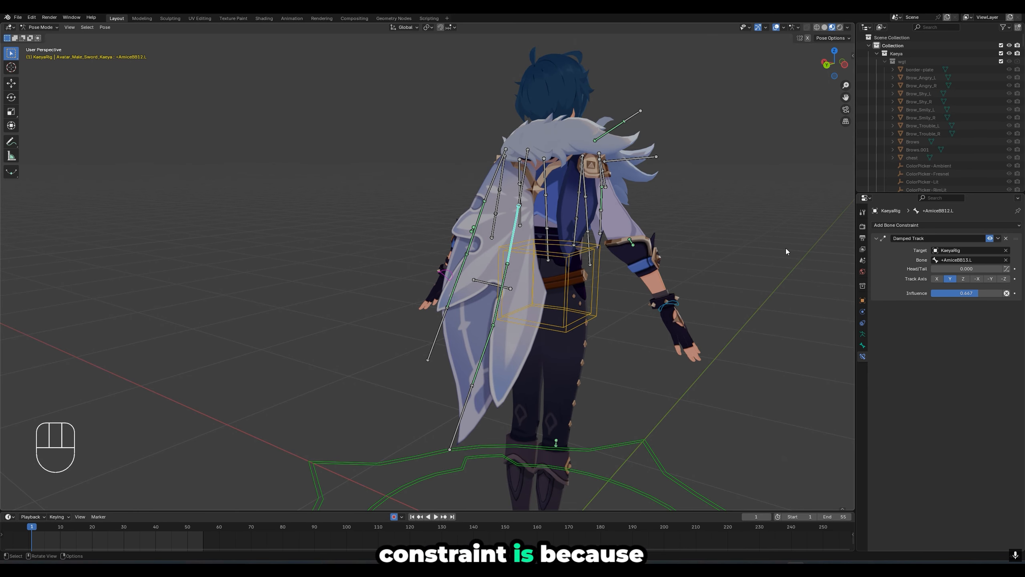
click(528, 177)
middle_drag(532, 188, 634, 248)
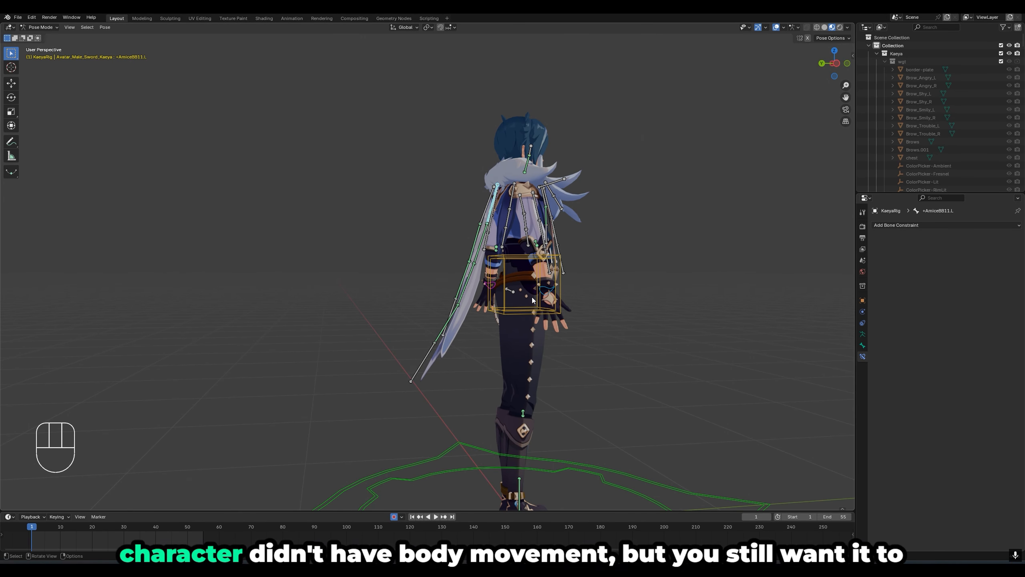
middle_drag(530, 300, 527, 304)
click(459, 417)
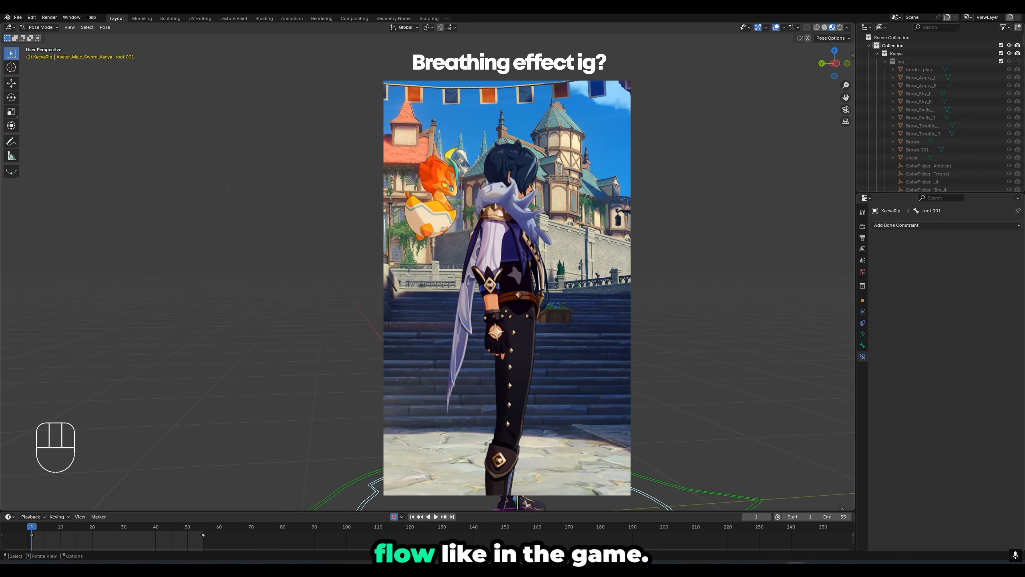
click(327, 314)
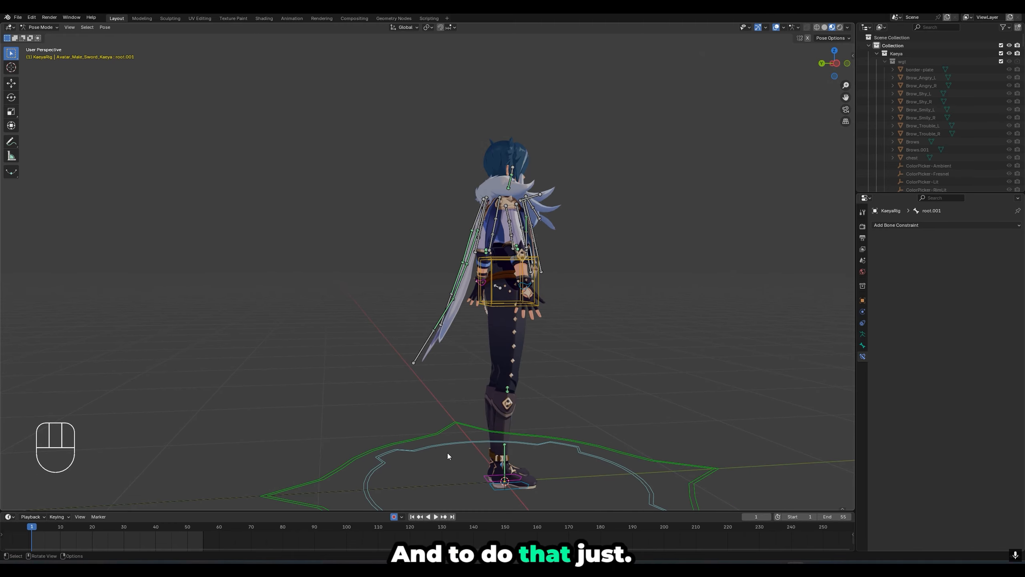
- Delete the end keyframe of root.001 so the body stays in place, and play the animation briefly
drag(215, 542, 193, 531)
key(x)
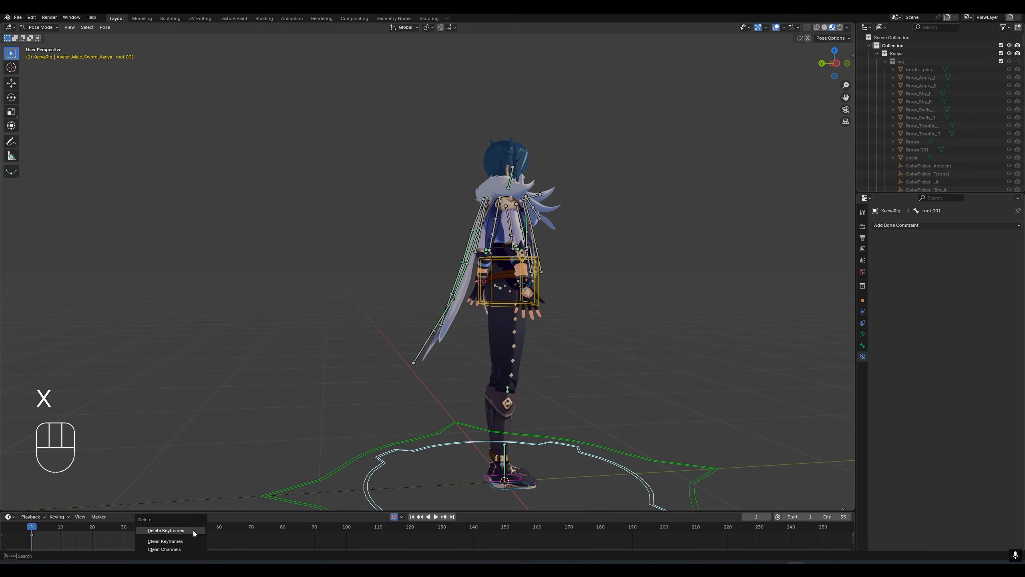
click(194, 531)
key(space)
key(space)
- At frame 1, rotate cape bone +AmiceBB11.L backward by about 2.4° with auto keying, seen from the side
scroll(518, 197, up, 2)
click(521, 194)
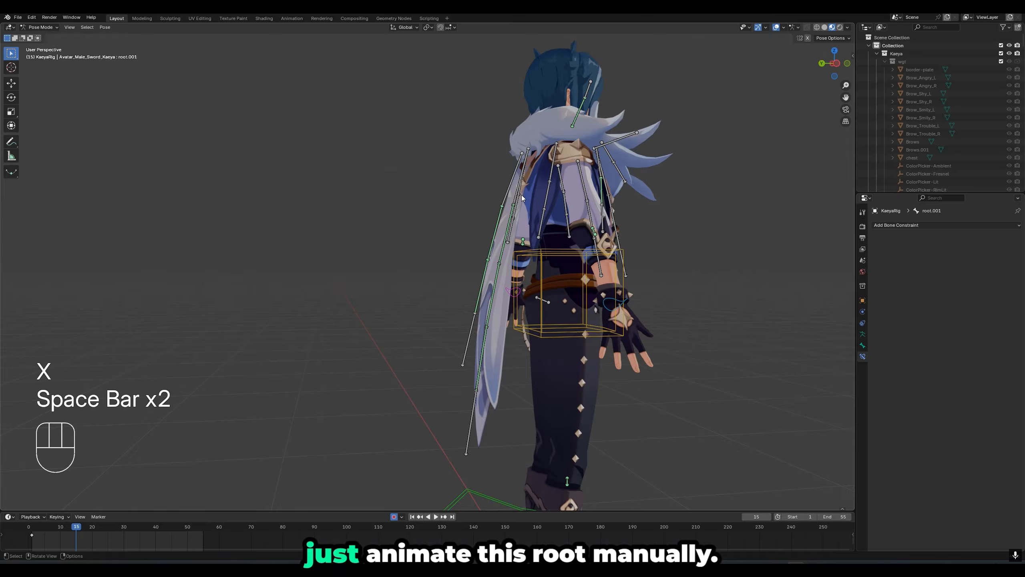
middle_drag(521, 195, 475, 234)
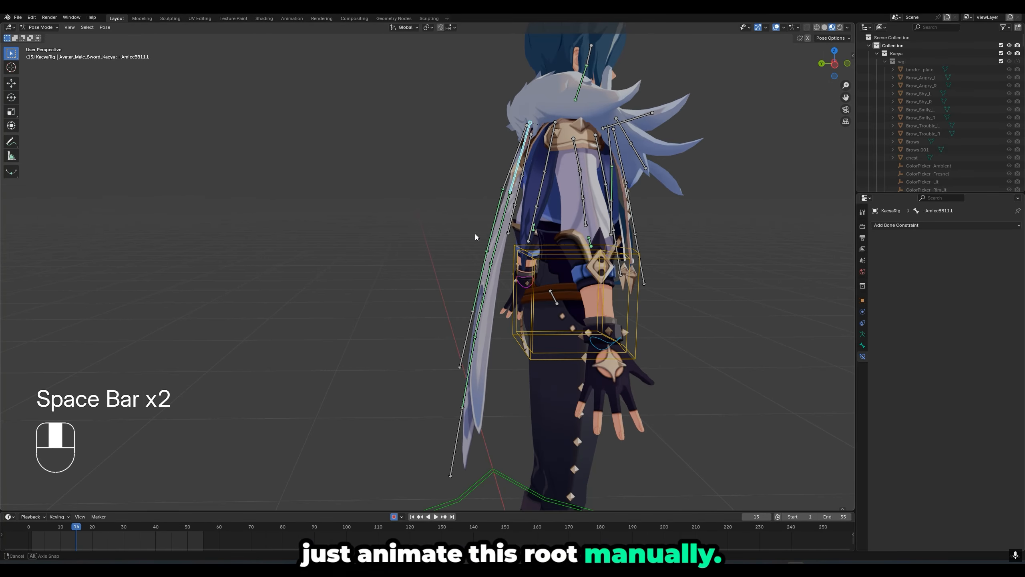
click(31, 532)
middle_drag(314, 327, 336, 324)
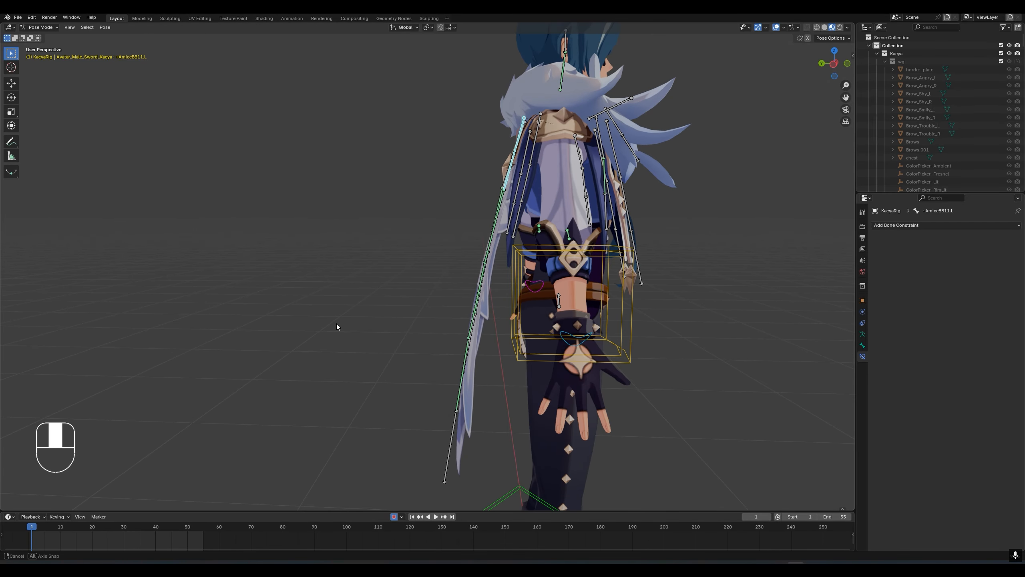
key(r)
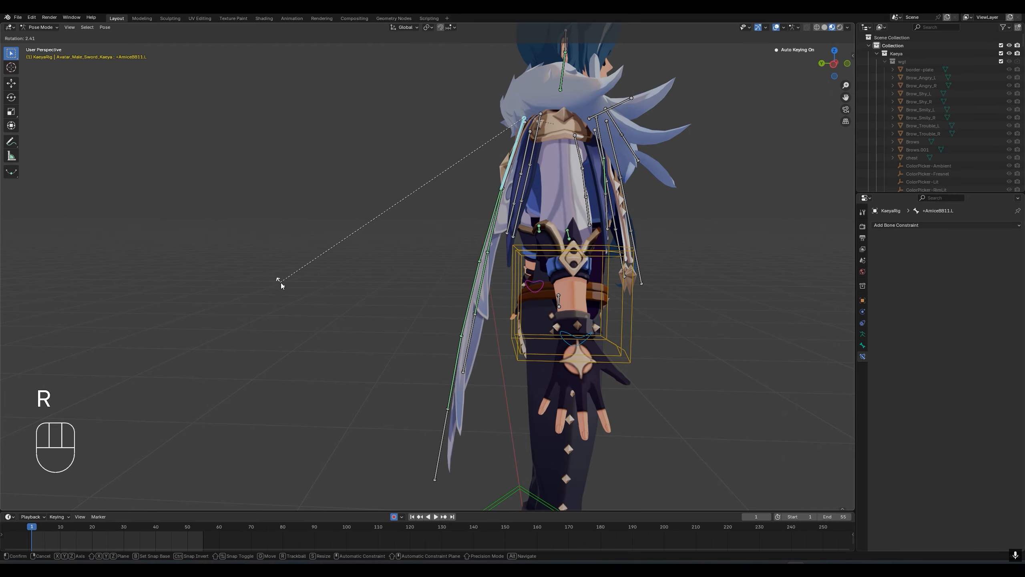
click(280, 284)
- Key a back-and-forth cape sway on +AmiceBB11.L by rotating it about -5° at frame 14, outward at frame 38 and about -5° at frame 55
key(r)
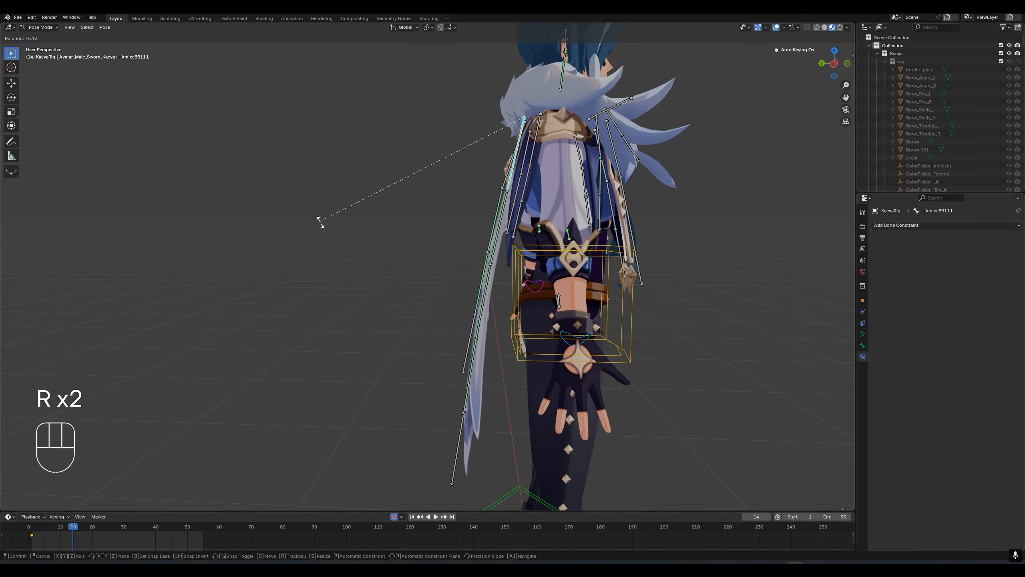
click(321, 224)
click(150, 528)
key(r)
click(319, 227)
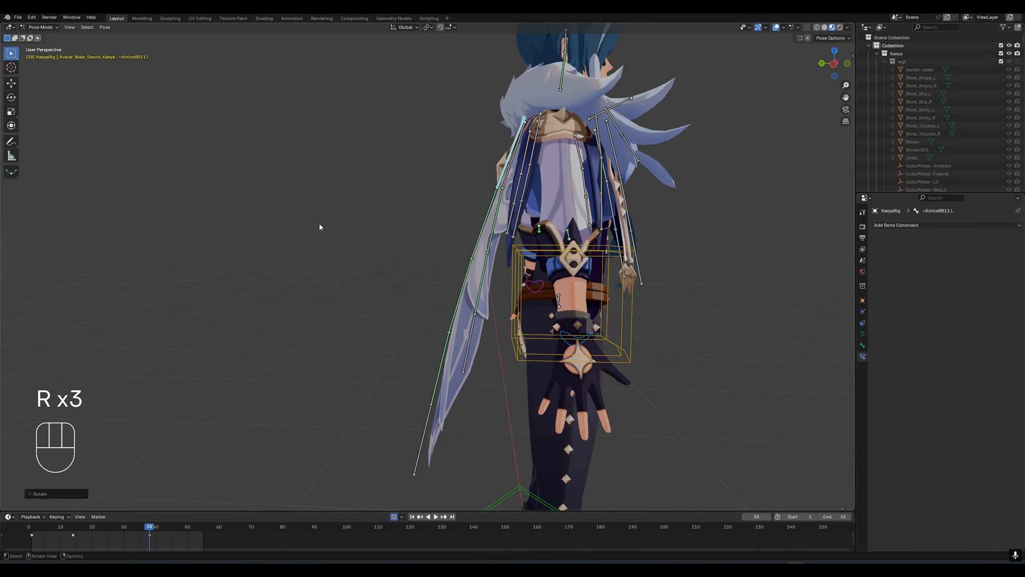
key(r)
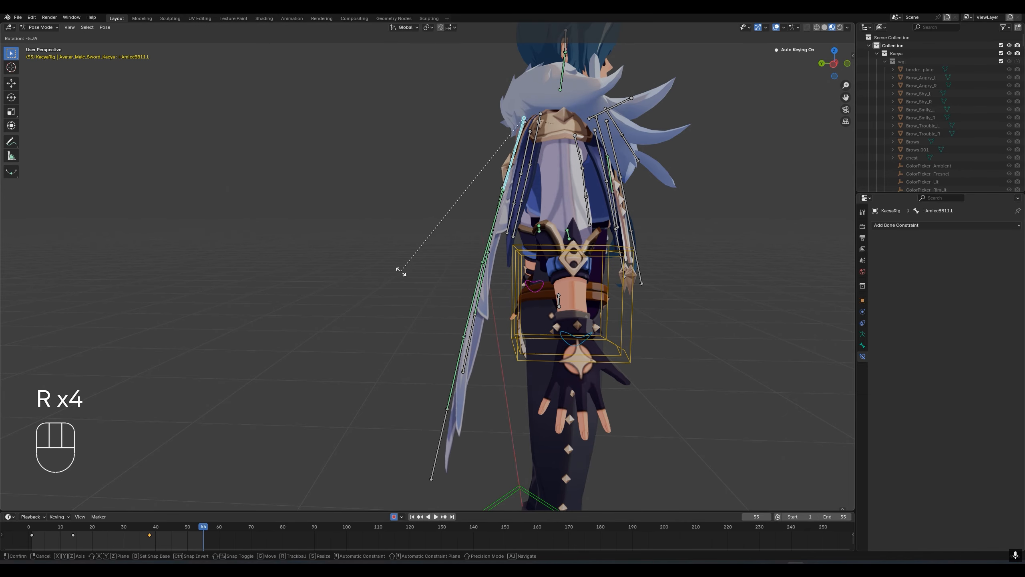
click(402, 273)
- Play the cape sway, and slow it by scaling its keyframes from frame 1 until the last one sits near frame 103
key(space)
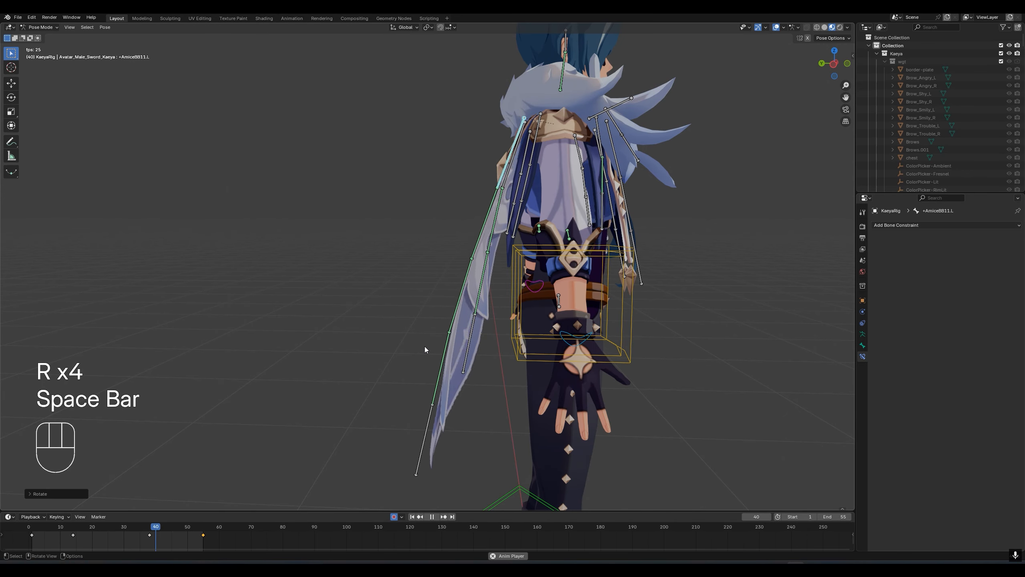
key(space)
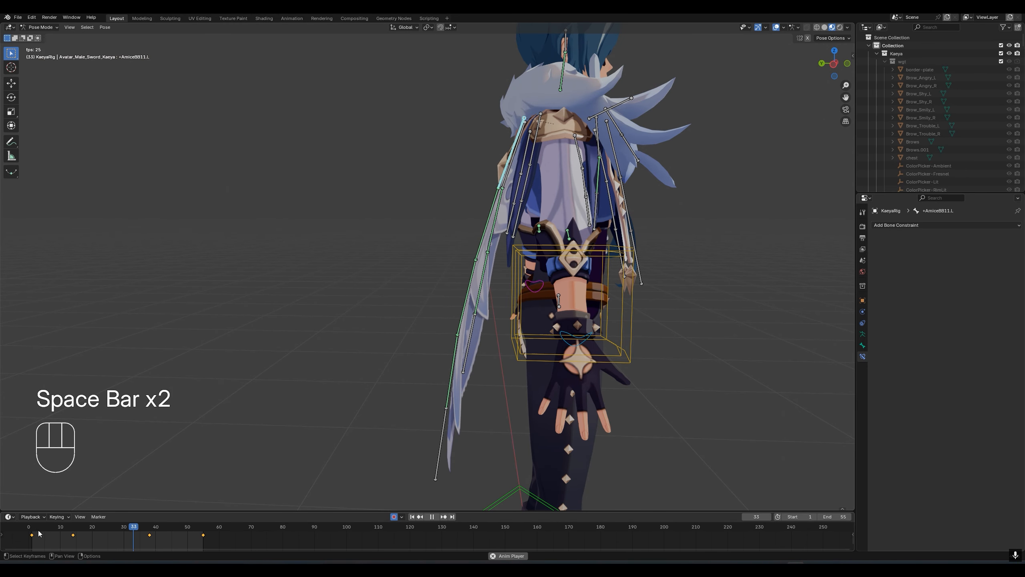
key(space)
drag(92, 527, 34, 531)
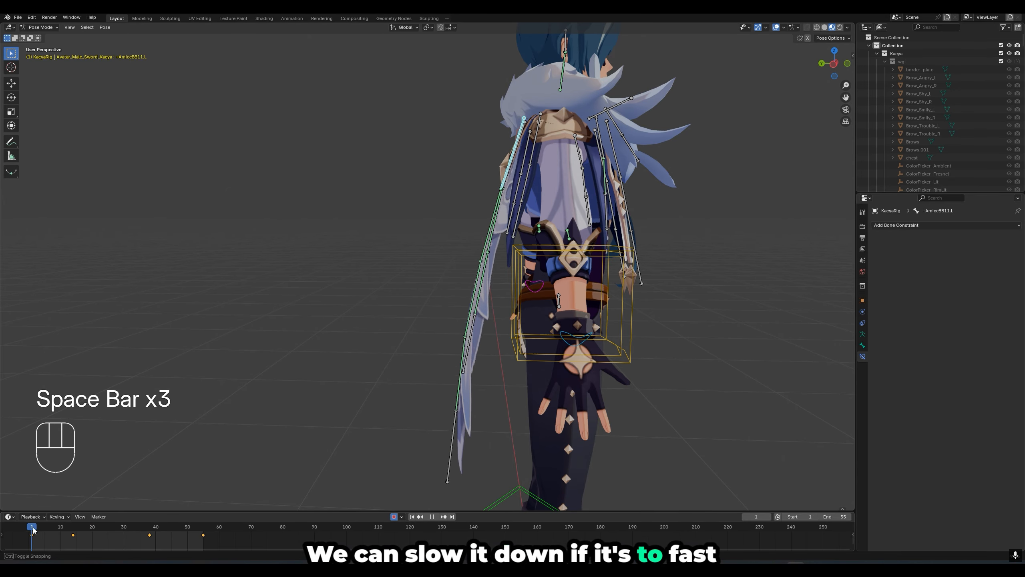
key(s)
click(398, 531)
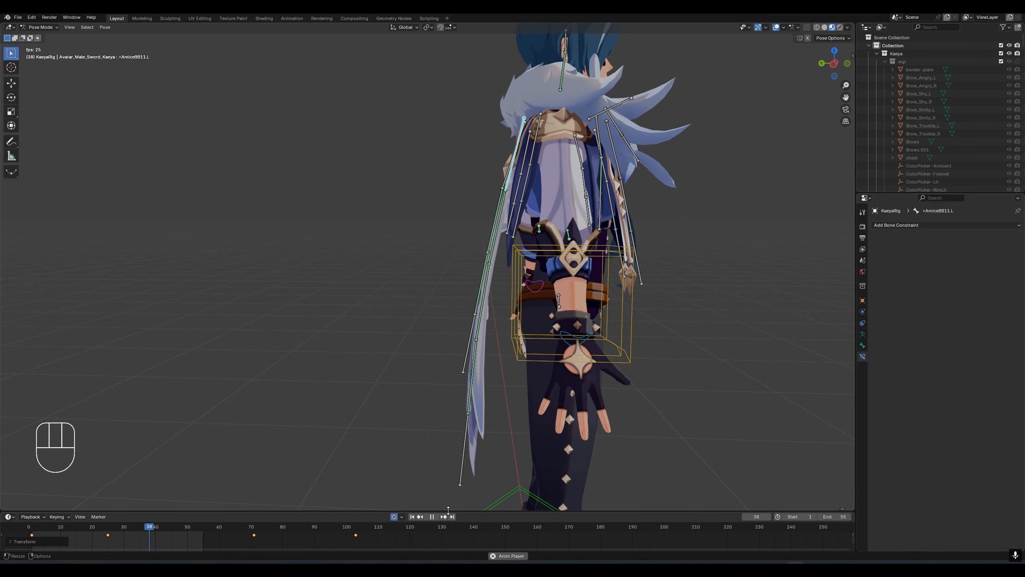
middle_drag(418, 487, 417, 364)
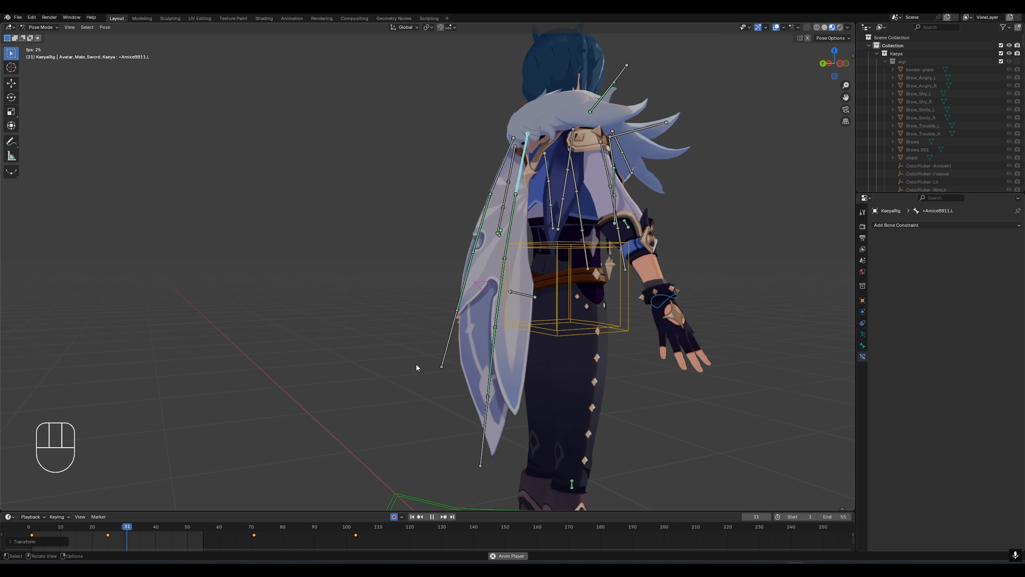
key(space)
- Play the root.001 movement to examine the cape's reaction, and return to frame 1
scroll(331, 385, down, 5)
middle_drag(330, 385, 300, 384)
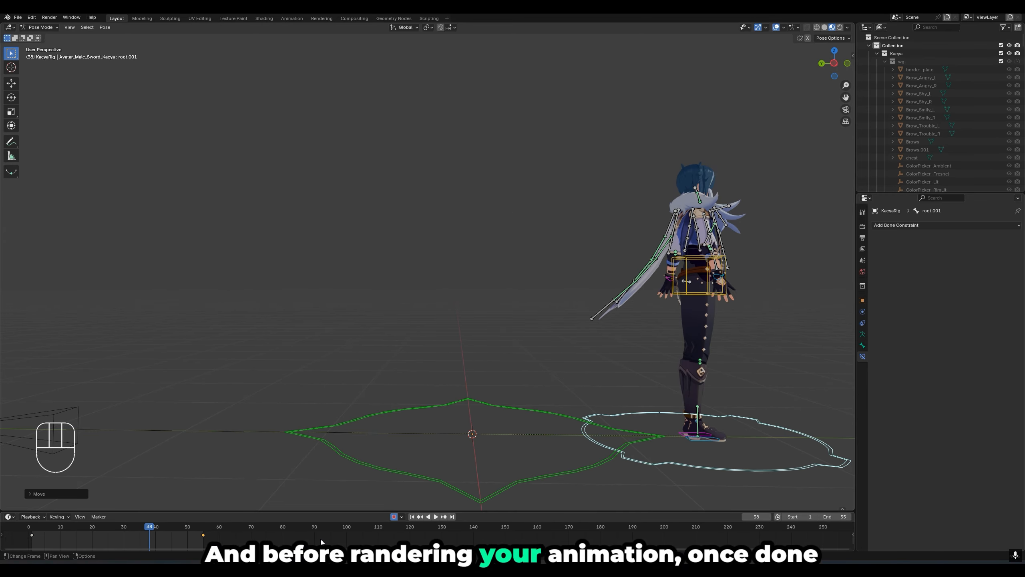
middle_drag(545, 377, 554, 376)
key(space)
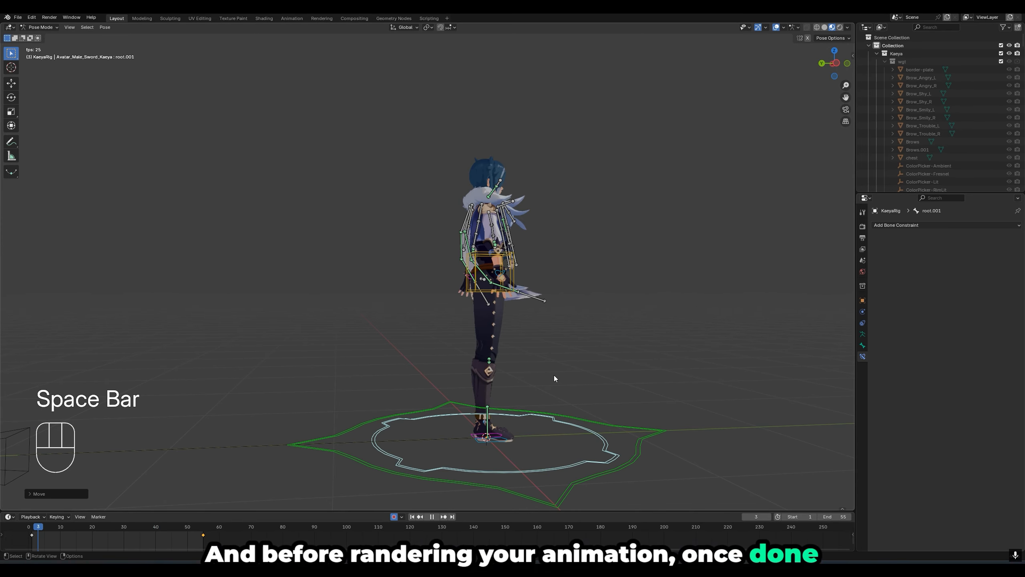
key(space)
drag(77, 527, 32, 533)
- Try rotating the +VisionPelvisSA01.L bone at frame 1
middle_drag(339, 346, 415, 303)
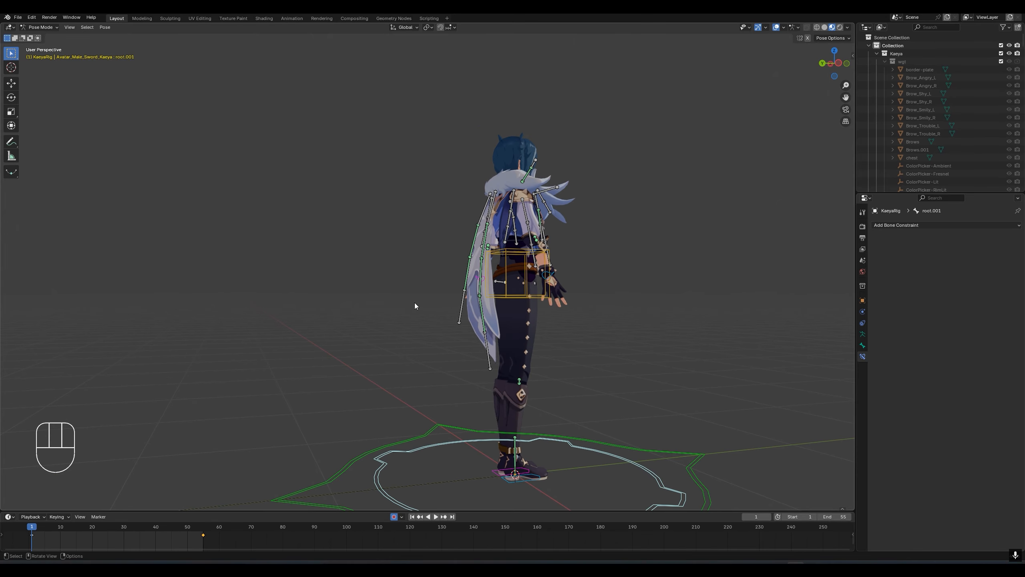
scroll(421, 301, up, 5)
mouse_move(595, 314)
middle_down()
mouse_move(646, 320)
mouse_move(602, 318)
middle_up()
click(554, 288)
middle_drag(553, 287, 475, 335)
key(r)
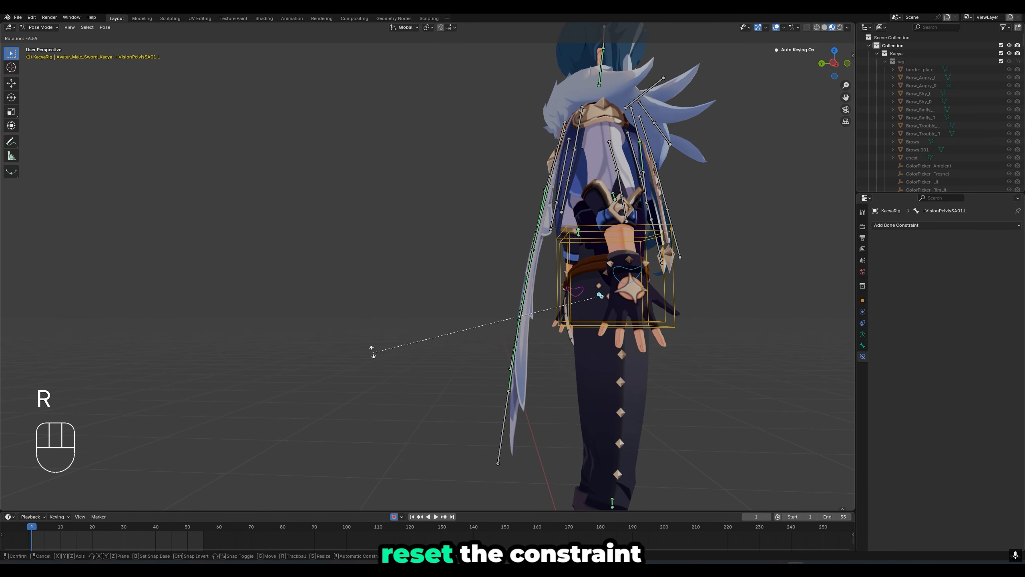
click(471, 446)
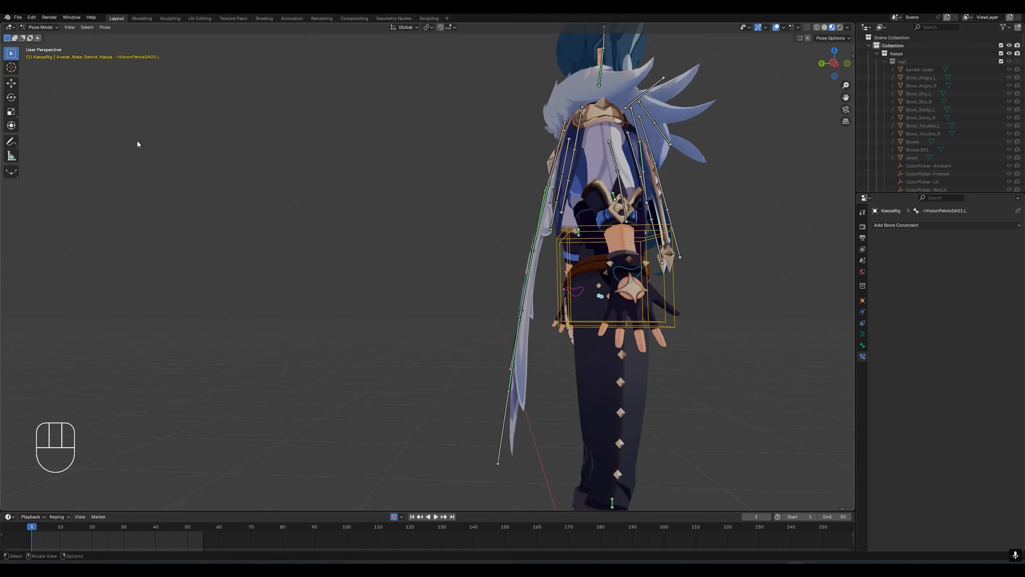
click(104, 27)
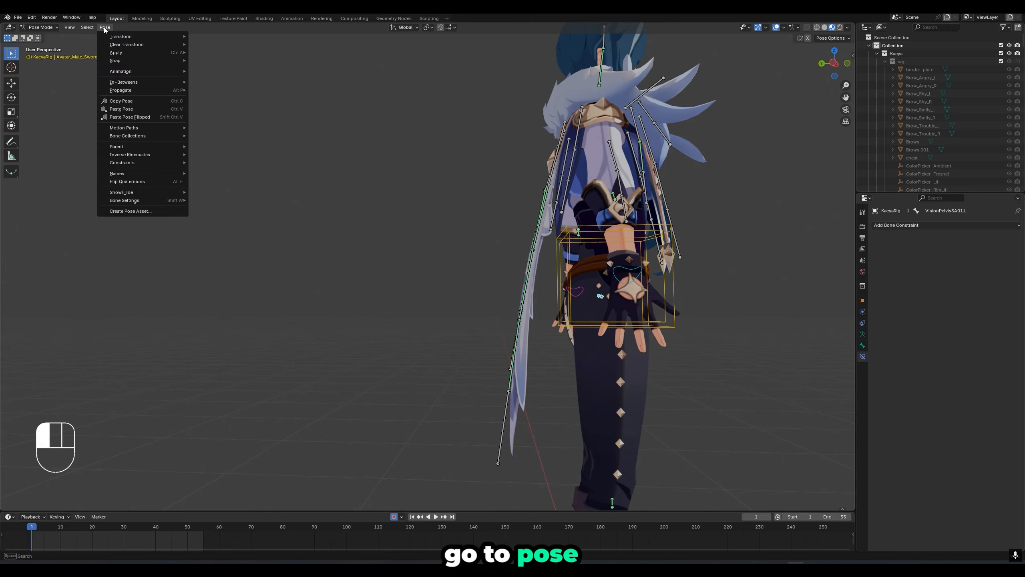
mouse_move(143, 70)
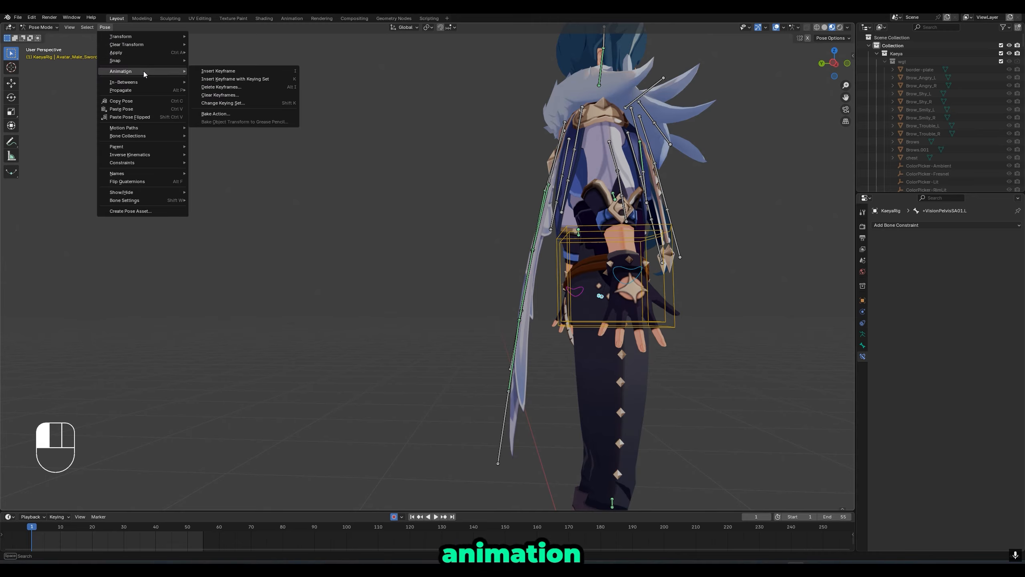
click(229, 114)
scroll(375, 219, down, 5)
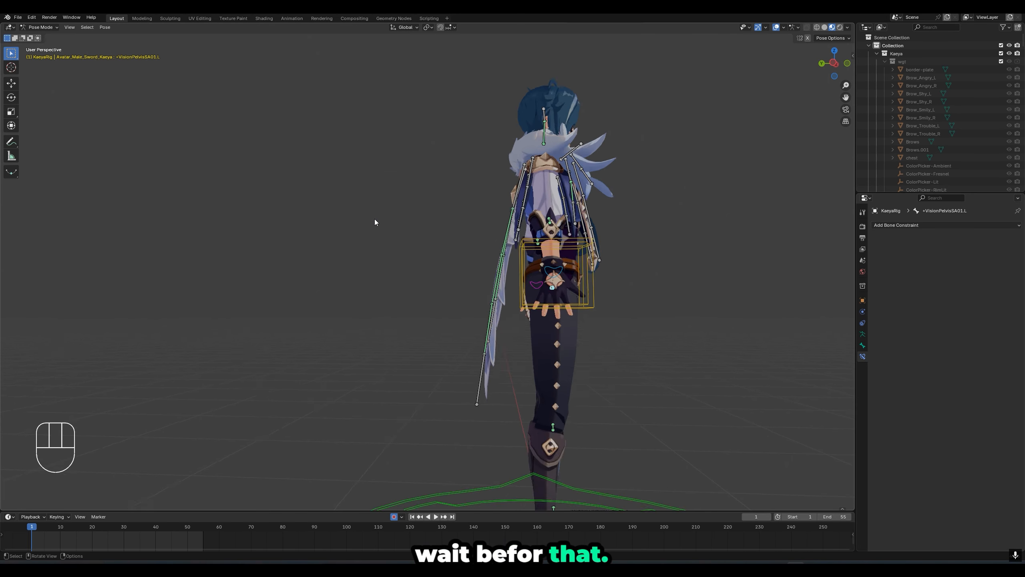
- Select only cape bone +AmiceBB13.L and inspect its Damped Track constraint before baking
key(a)
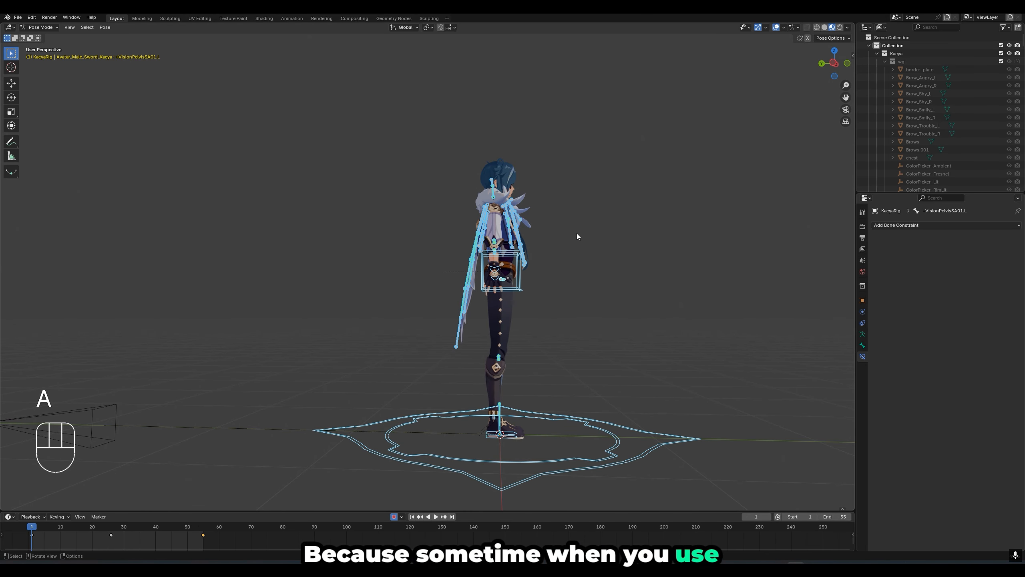
scroll(576, 233, up, 3)
click(354, 215)
click(498, 279)
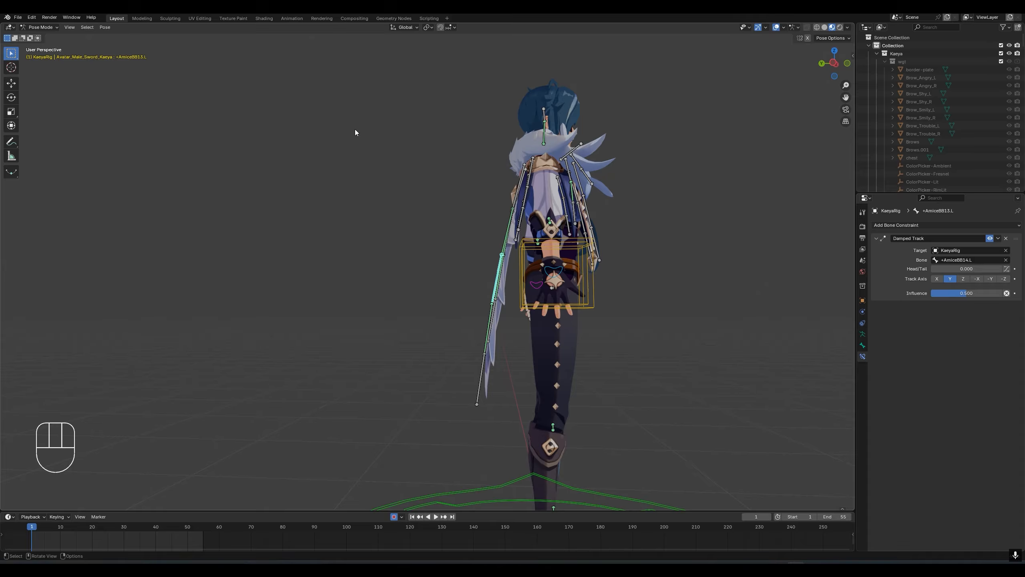
middle_drag(355, 130, 367, 139)
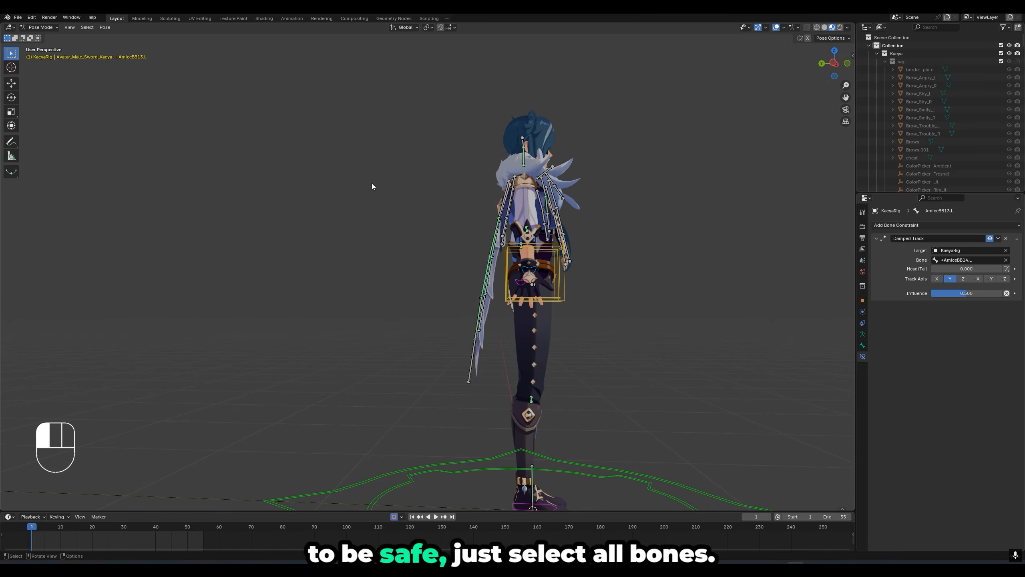
- Select all bones and bake the pose action for frames 1 to 55 with Only Selected Bones, Visual Keying and Clear Local Constraints
key(a)
click(106, 29)
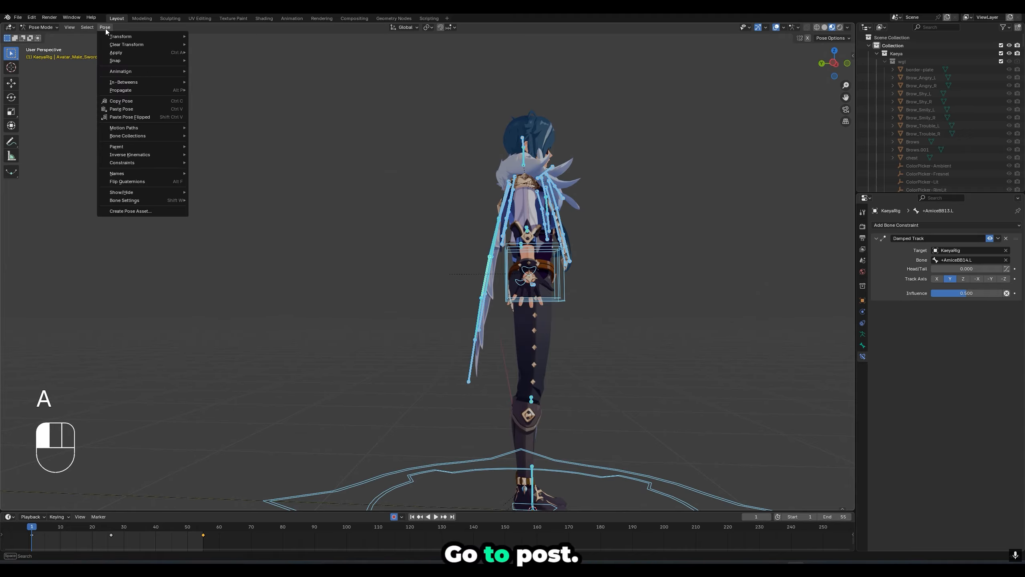
mouse_move(163, 89)
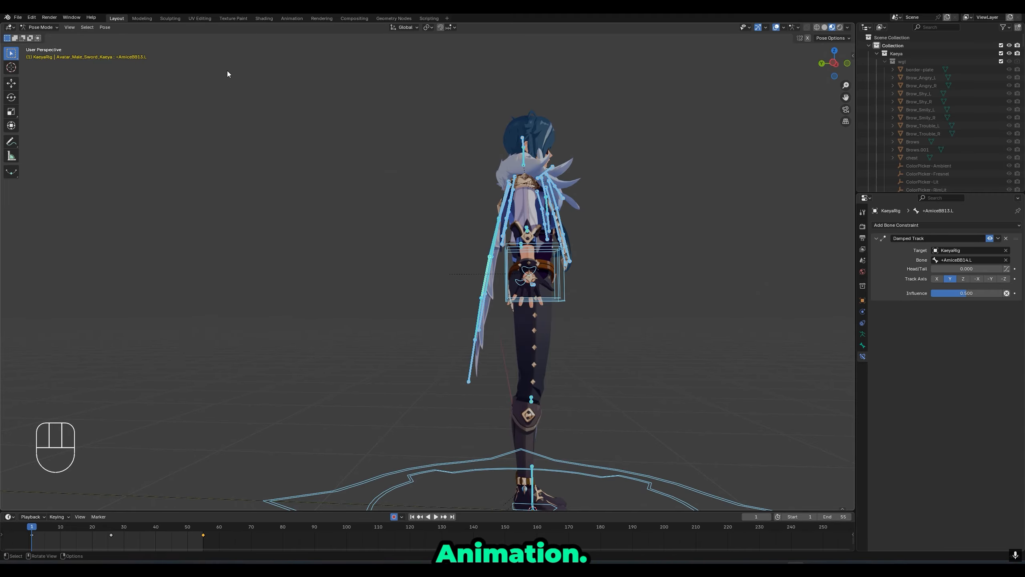
click(106, 28)
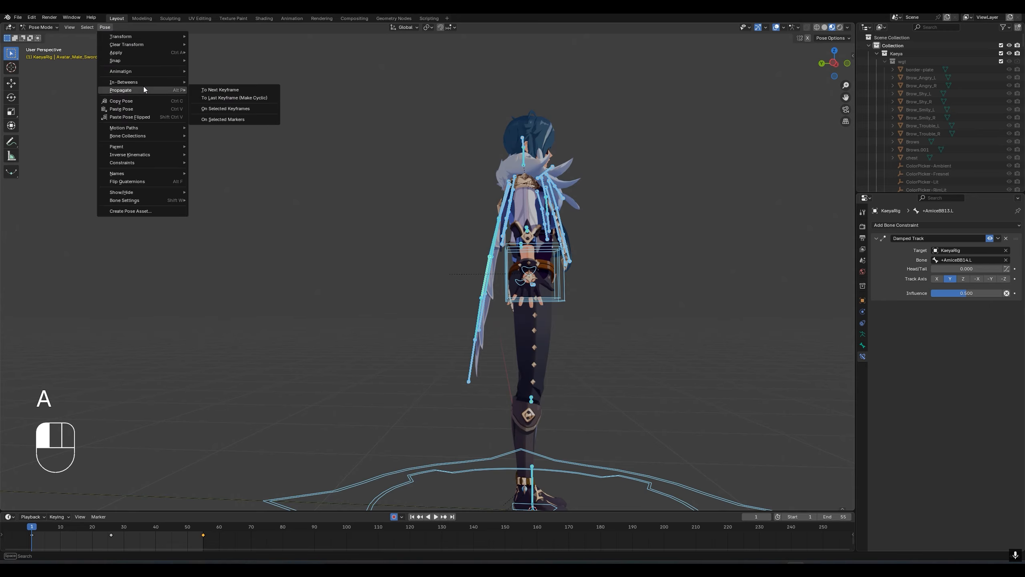
mouse_move(145, 71)
click(231, 112)
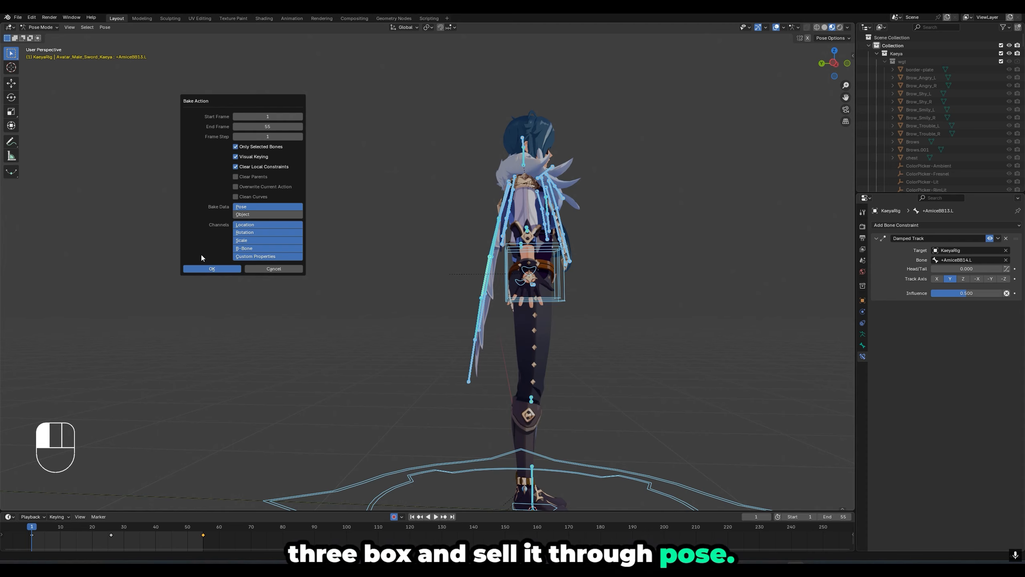
click(212, 268)
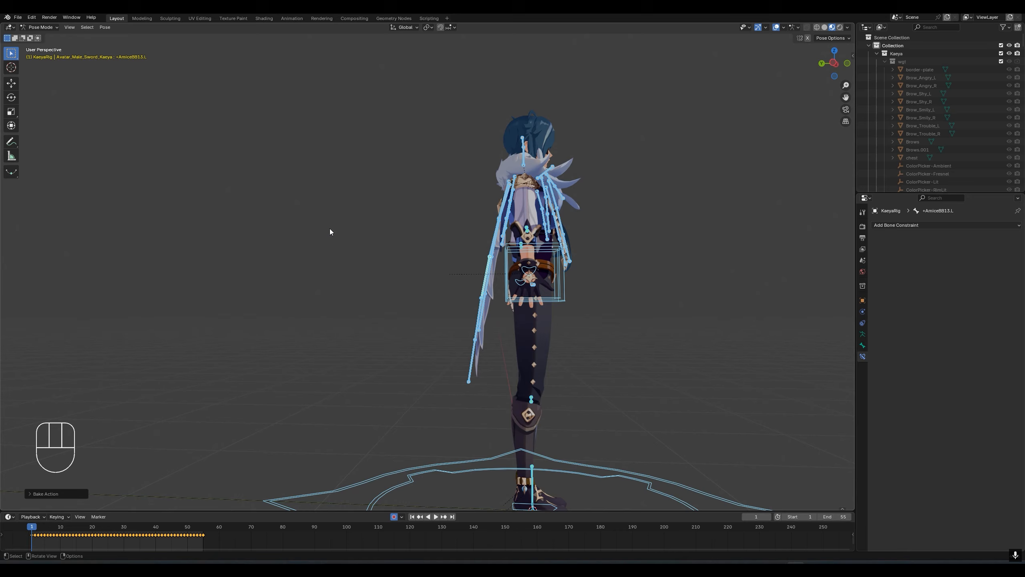
- Play the baked animation with all bones selected to examine how the cape moves with the body
scroll(330, 235, down, 2)
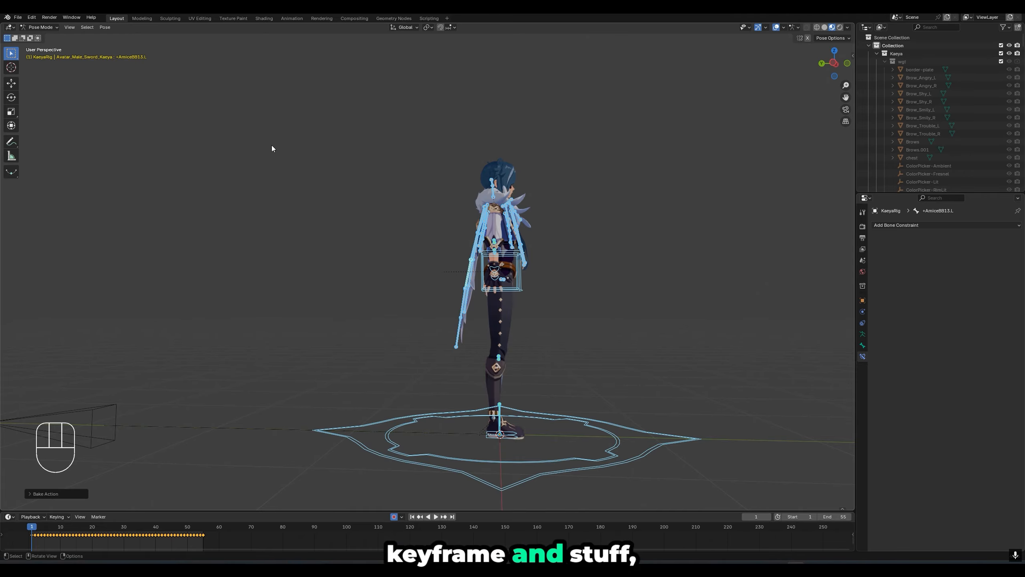
scroll(467, 288, up, 1)
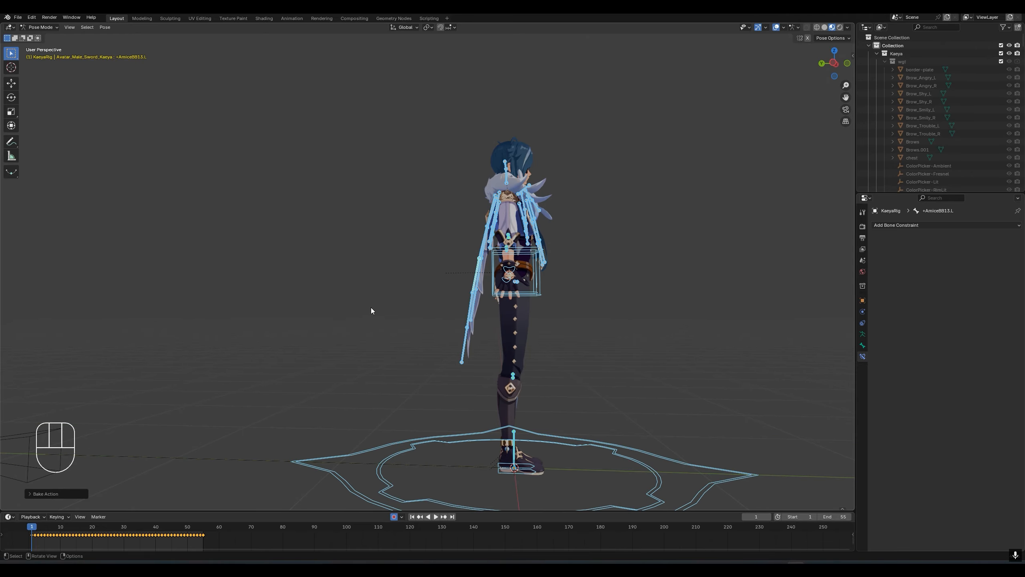
key(space)
key(space)
key(space)
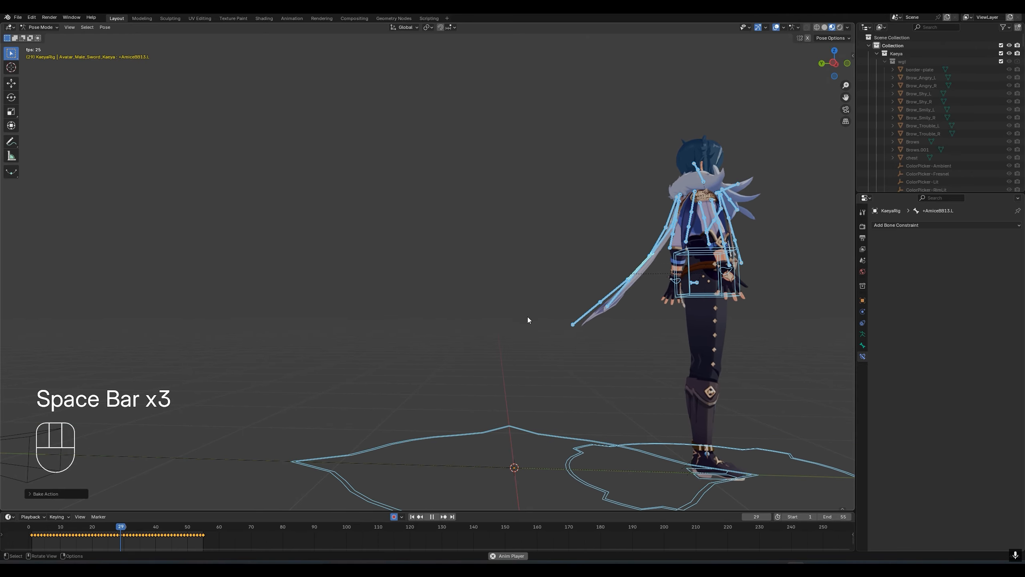
scroll(756, 300, down, 1)
key(space)
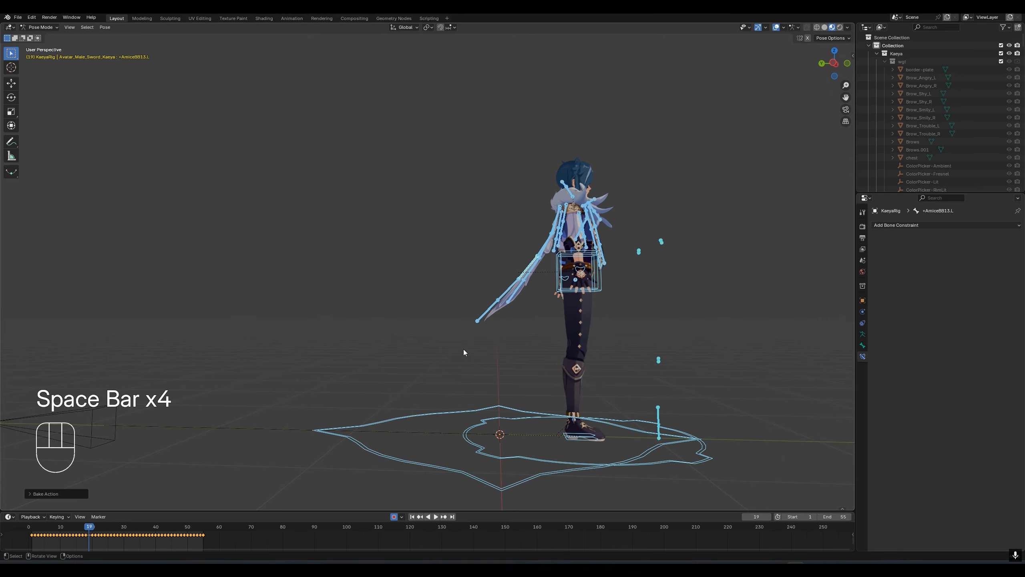
- Select cape bone +AmiceBB14.L, and scrub and play the baked frames from several angles to check for clipping
click(521, 314)
scroll(524, 301, up, 1)
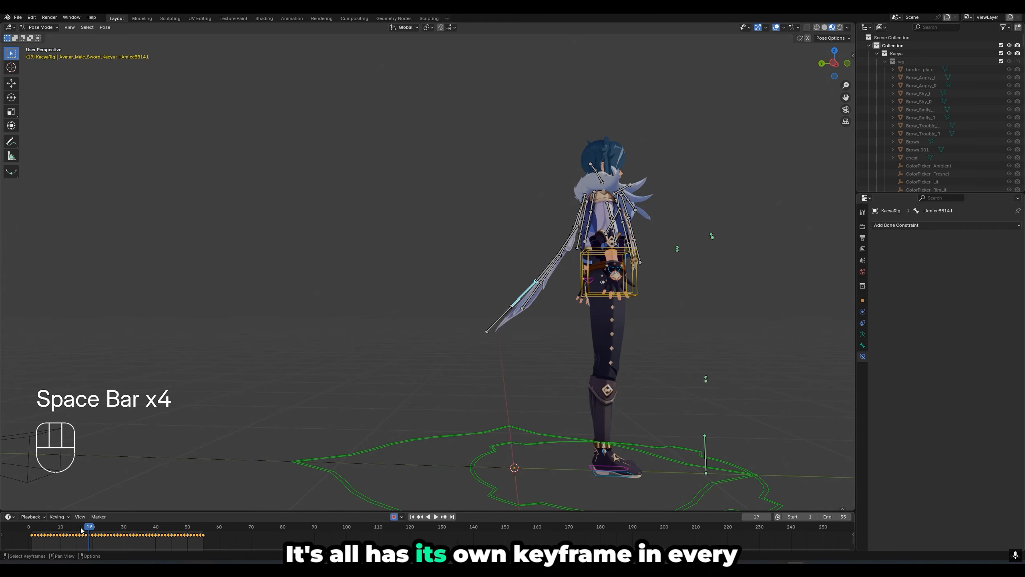
drag(81, 530, 141, 533)
shift+middle_drag(358, 348, 163, 361)
scroll(441, 309, up, 1)
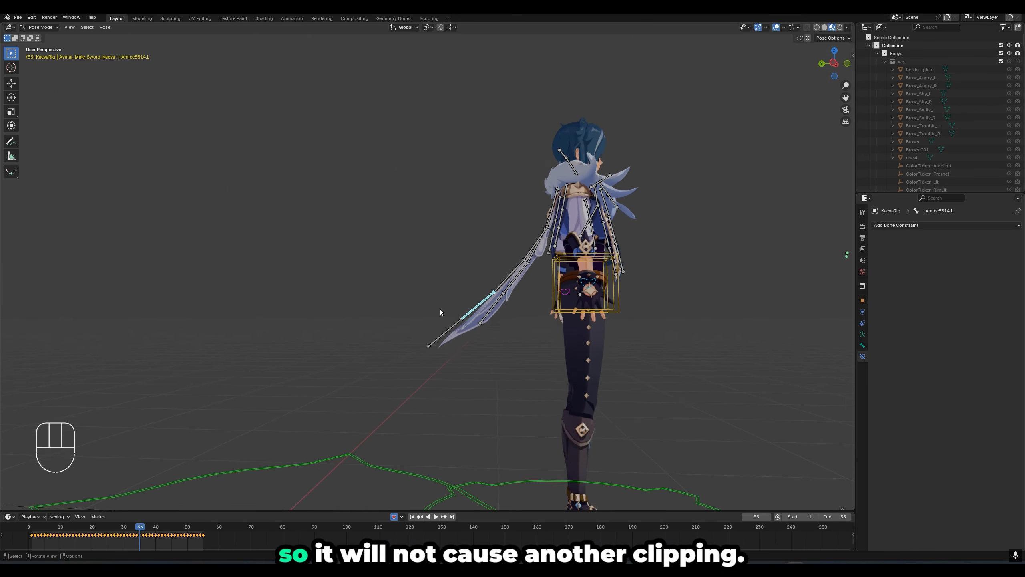
key(space)
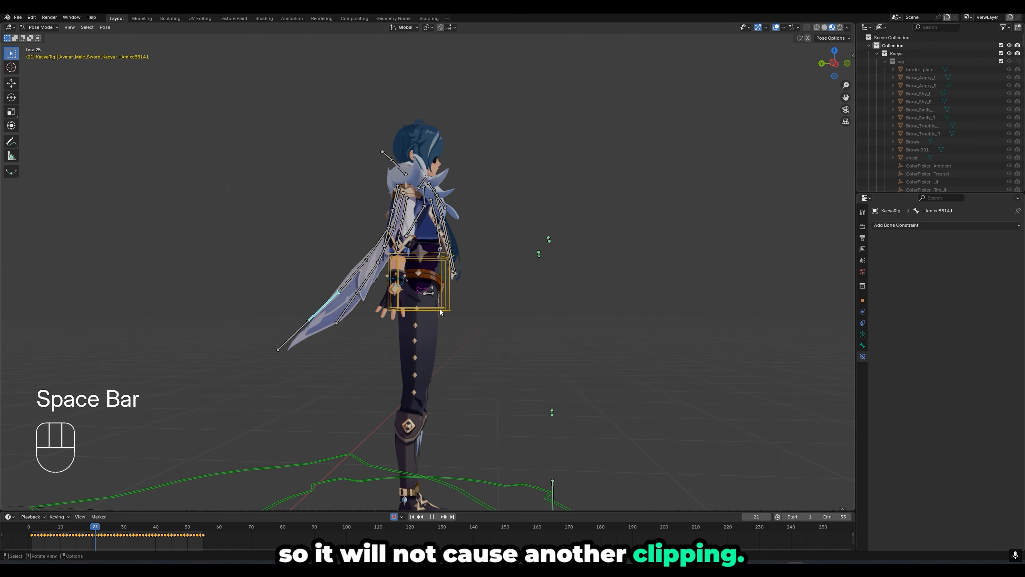
key(space)
mouse_move(109, 531)
mouse_down()
mouse_move(156, 532)
mouse_move(111, 532)
mouse_up()
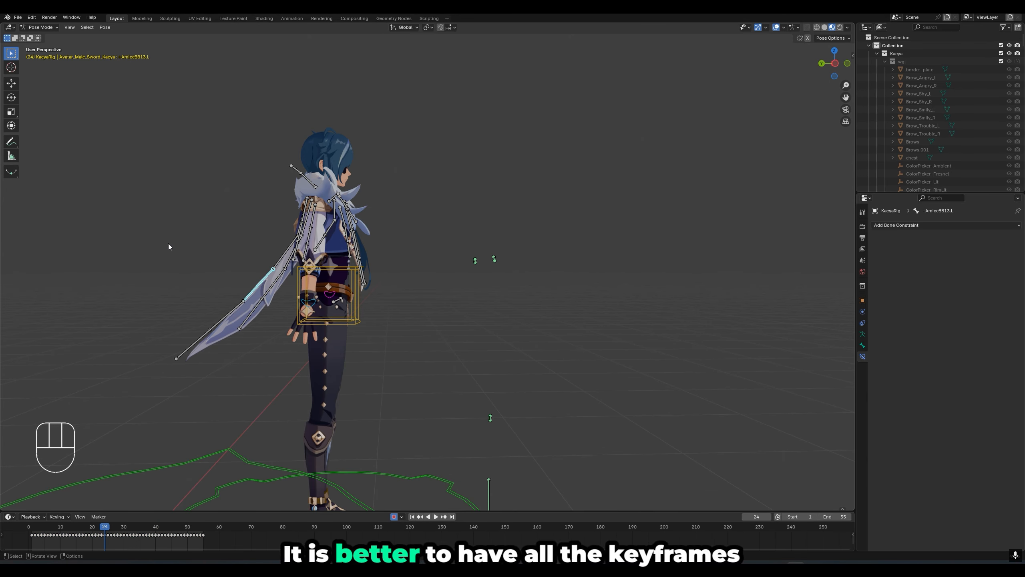